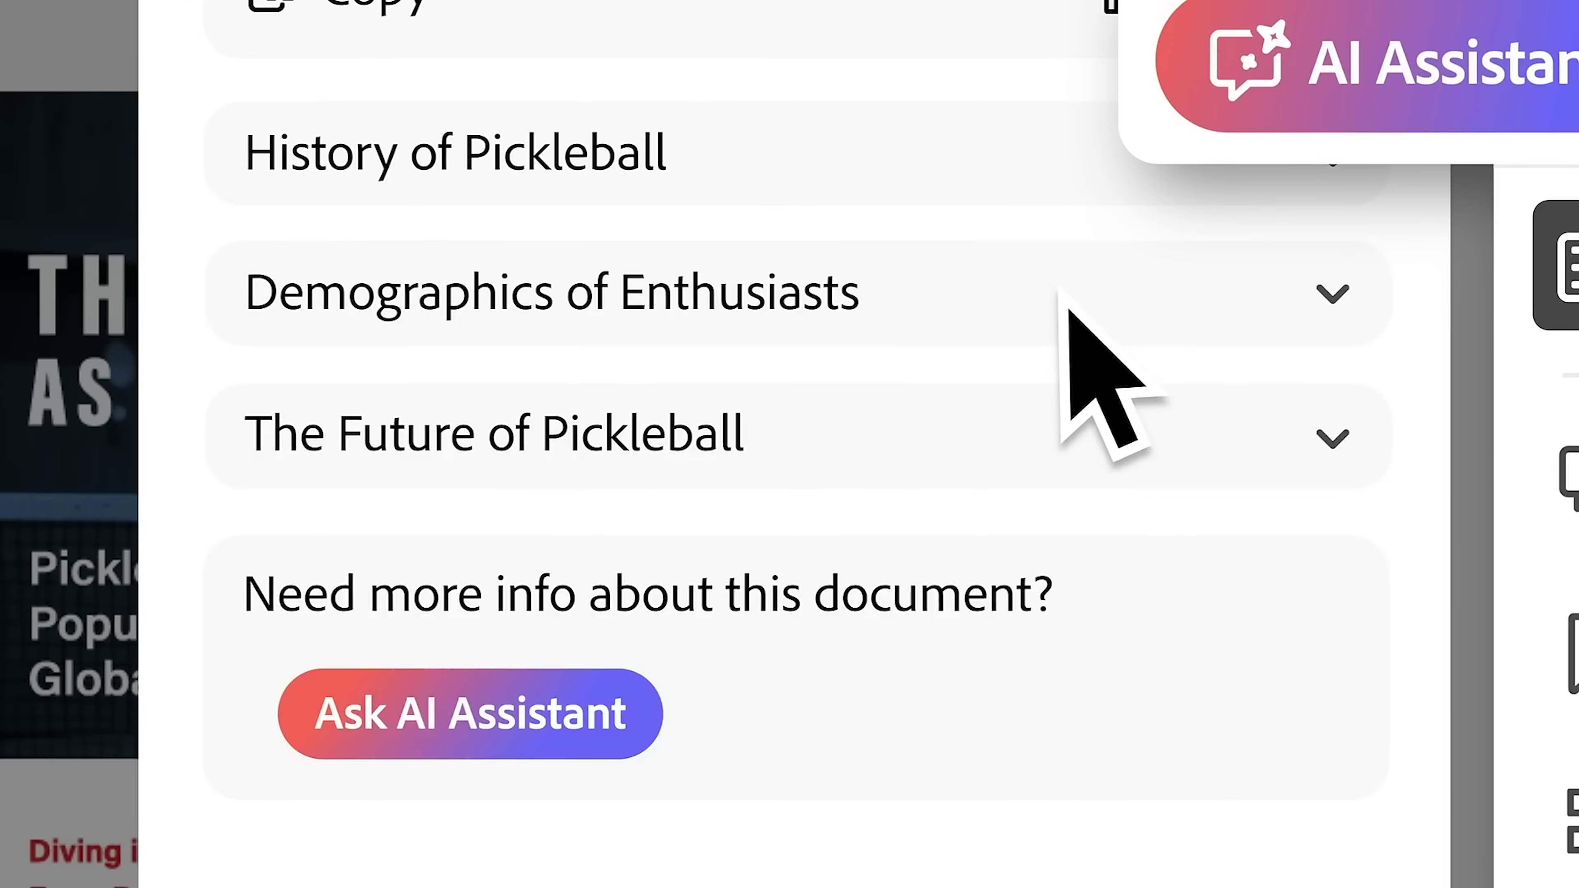
Expand the Demographics of Enthusiasts heading in the pickleball document's generative summary.
click(970, 331)
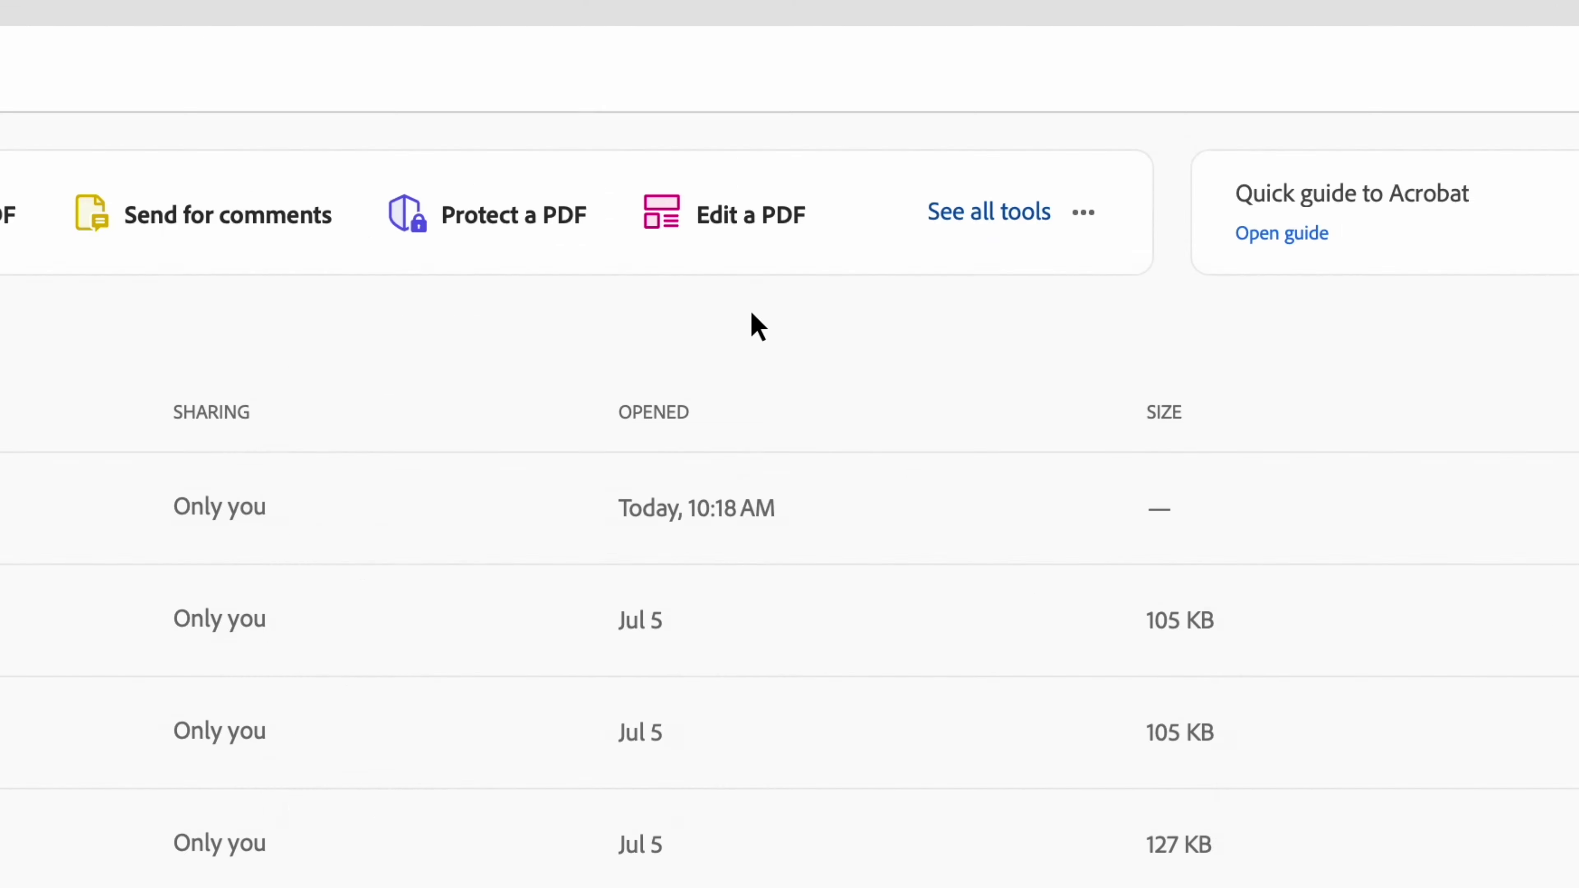
Open r1200appendix_d.pdf in the AI Assistant from the full tools list.
click(955, 217)
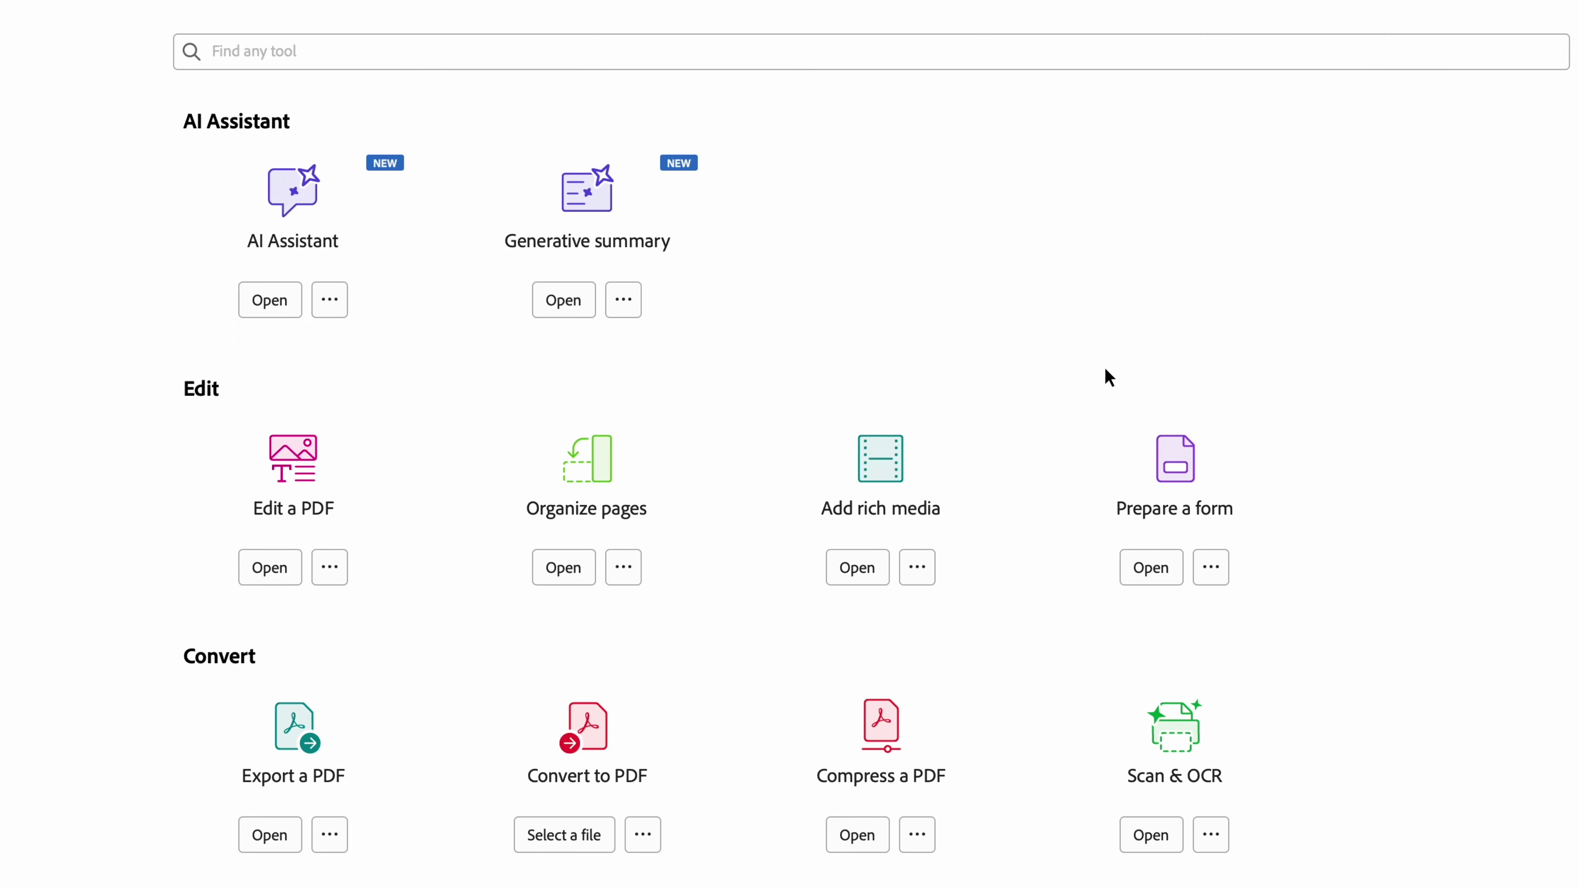
click(277, 311)
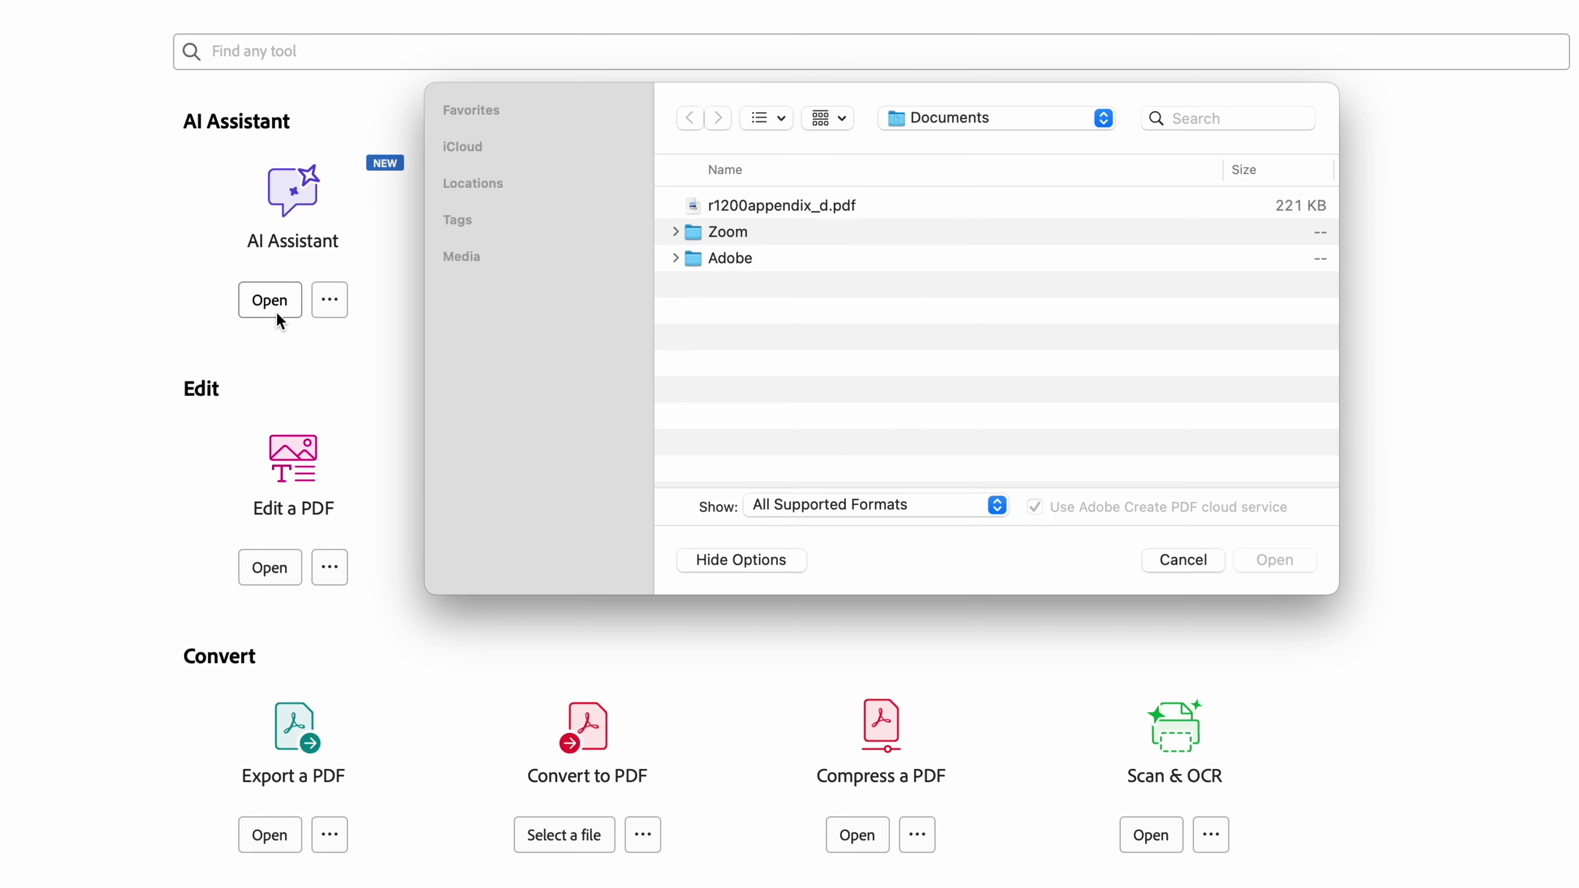
double_click(849, 207)
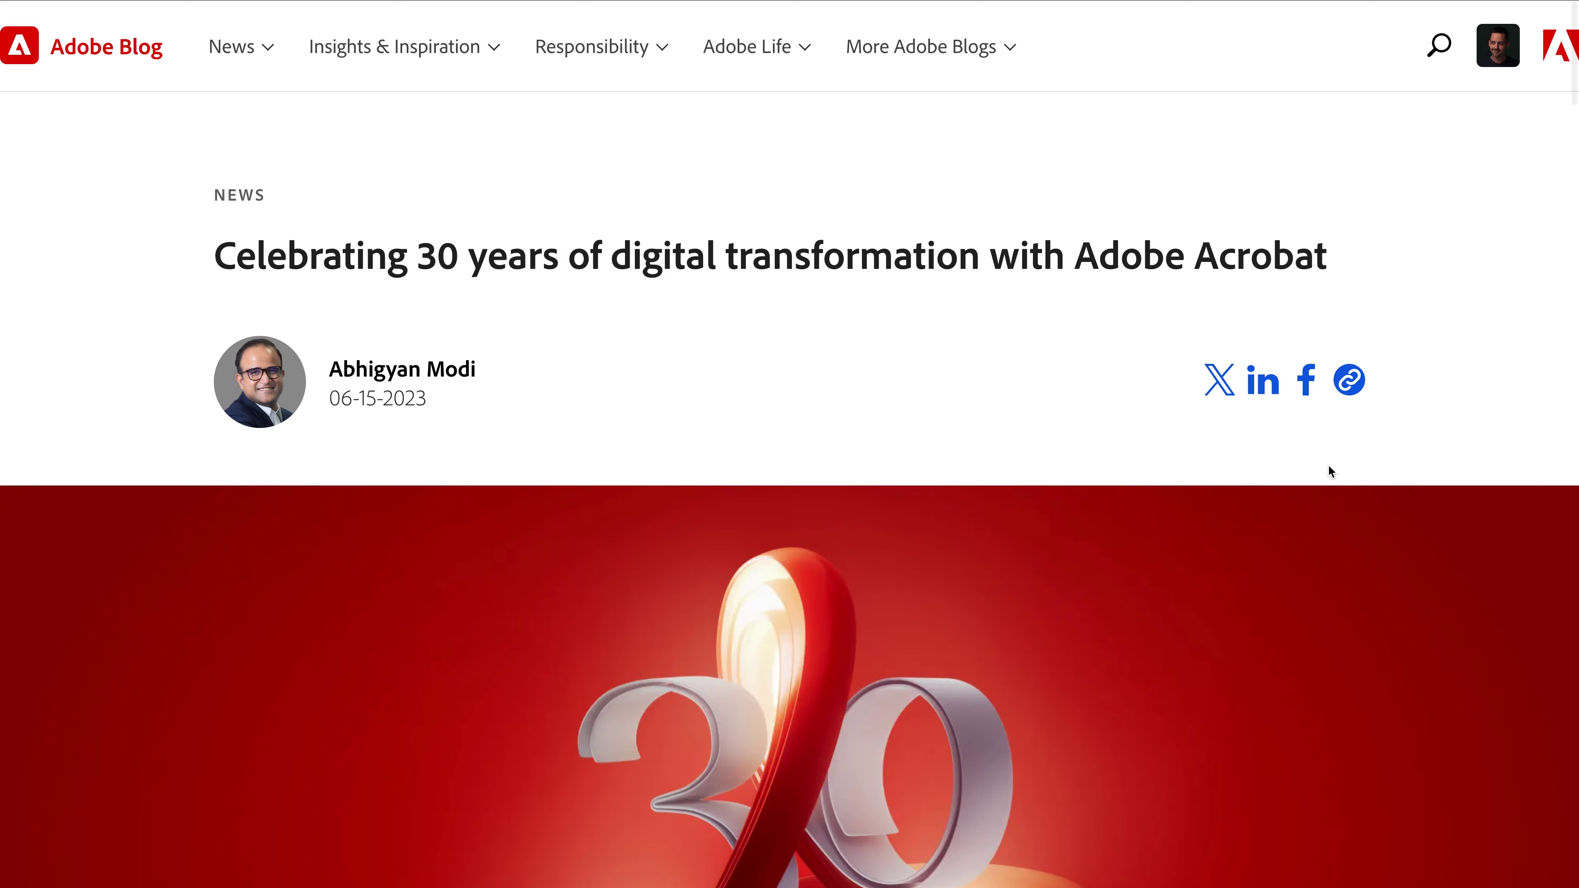
Review the TPS review answer and check the report passages behind citations 2 and 3.
scroll(1328, 464, down, 10)
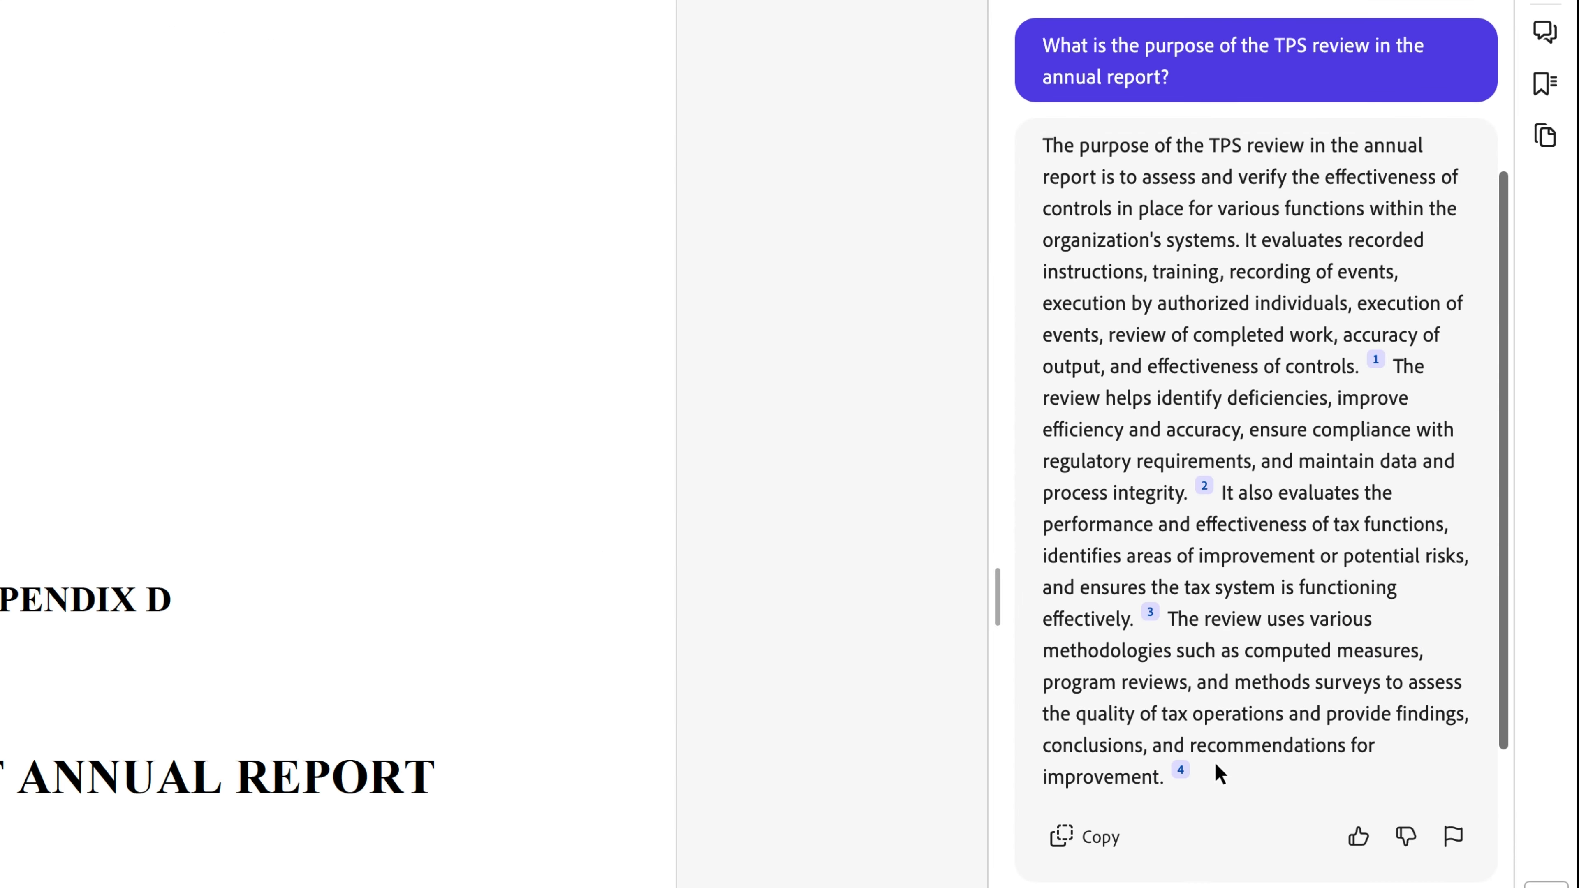
click(1206, 489)
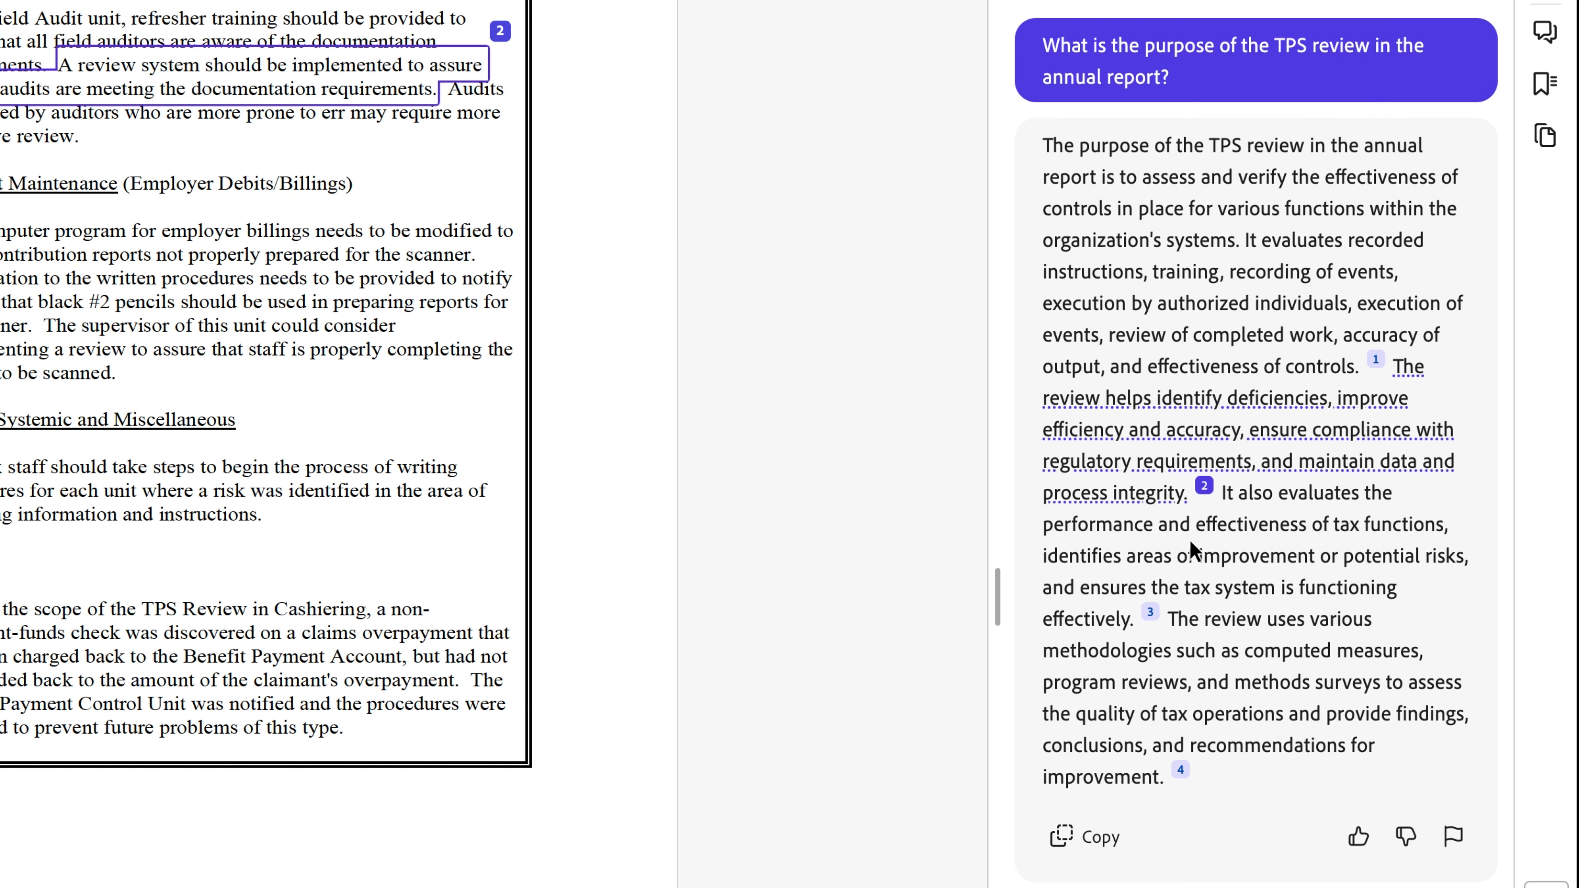
click(1150, 615)
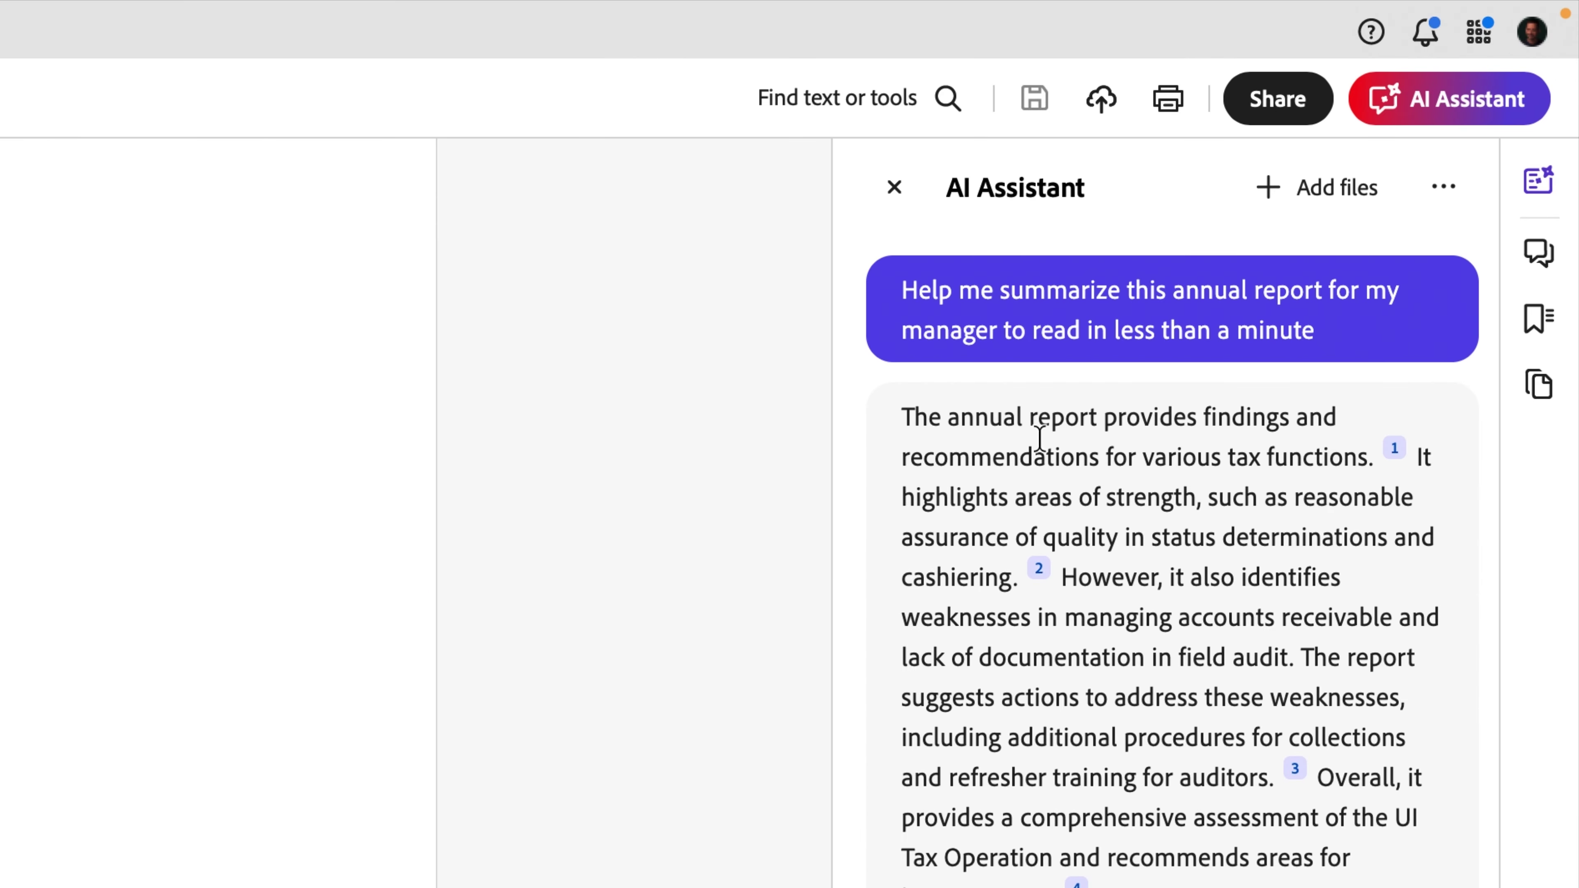
Bring up the file picker for adding another document to the AI Assistant chat.
click(1323, 209)
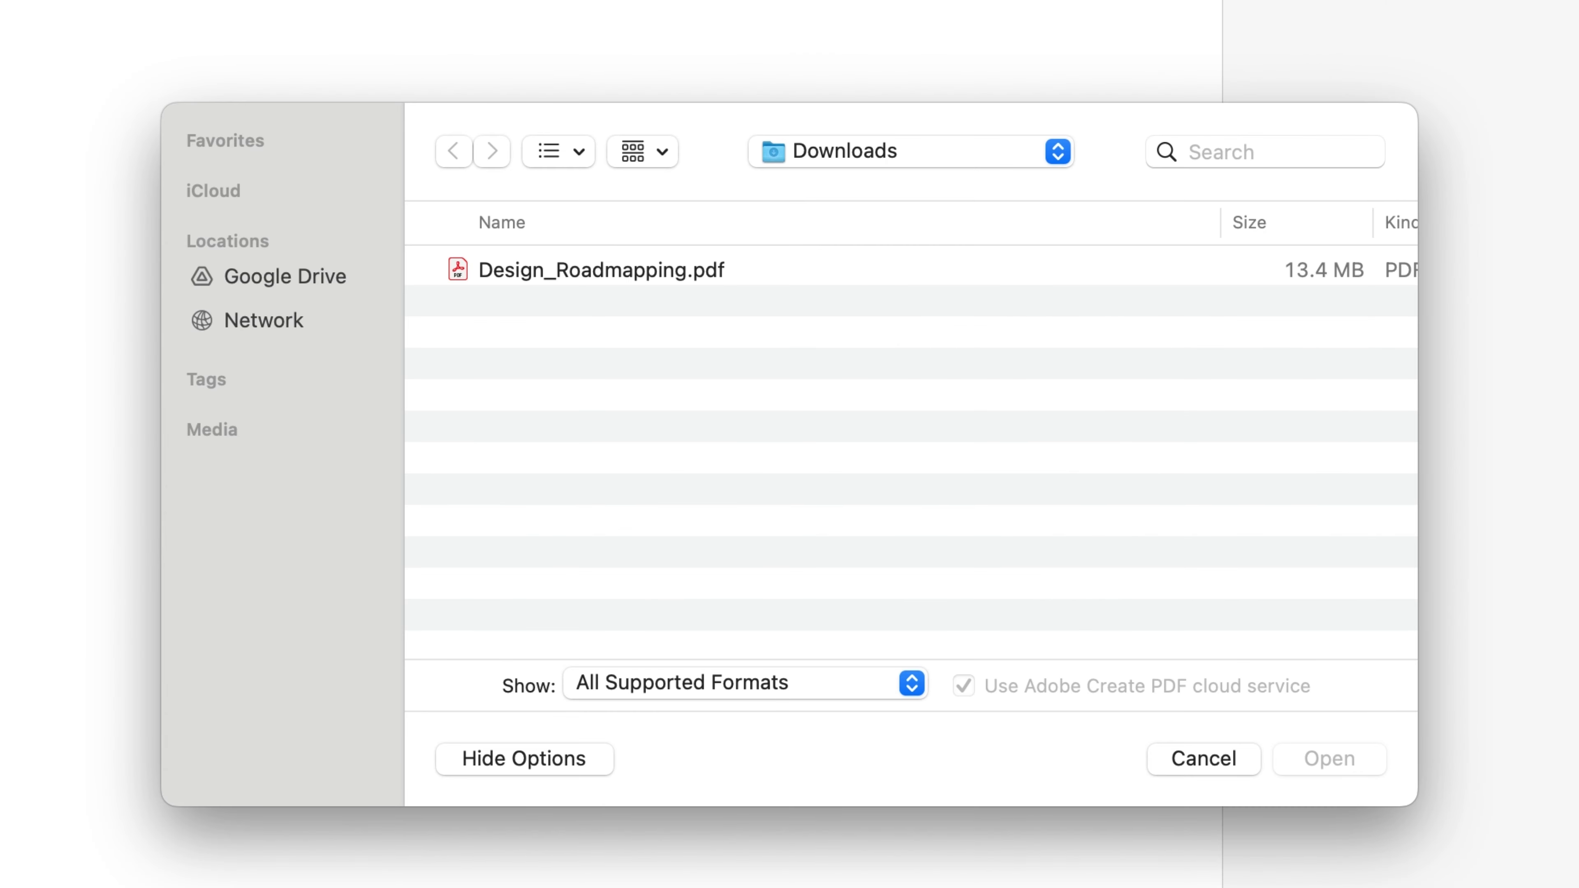
Add Design_Roadmapping.pdf to the AI Assistant collection alongside r1200appendix_d.pdf.
click(674, 269)
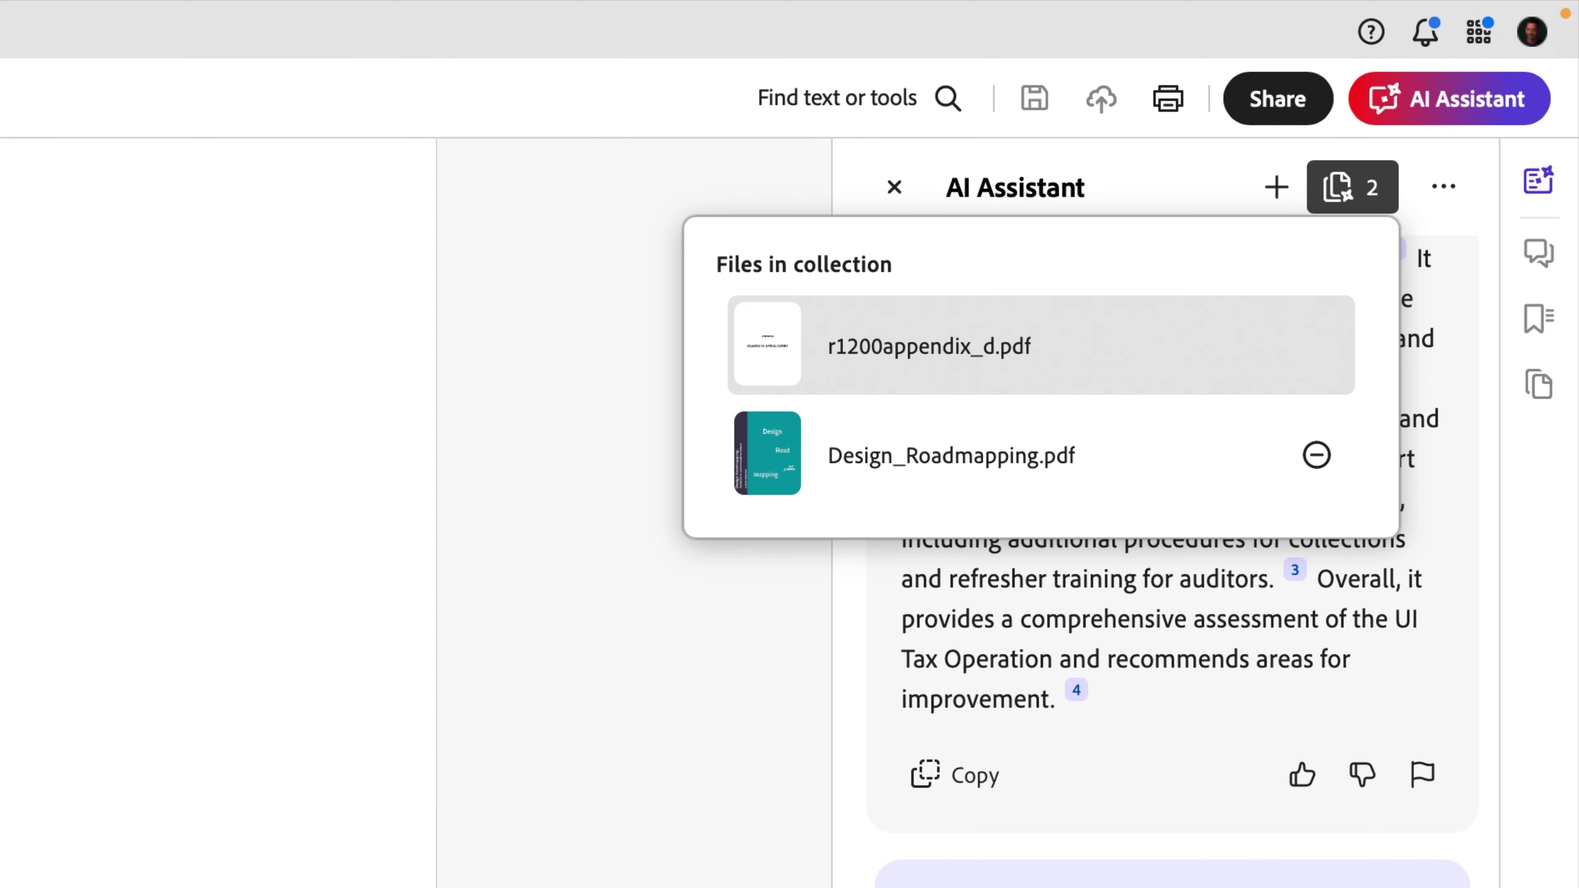
key(Escape)
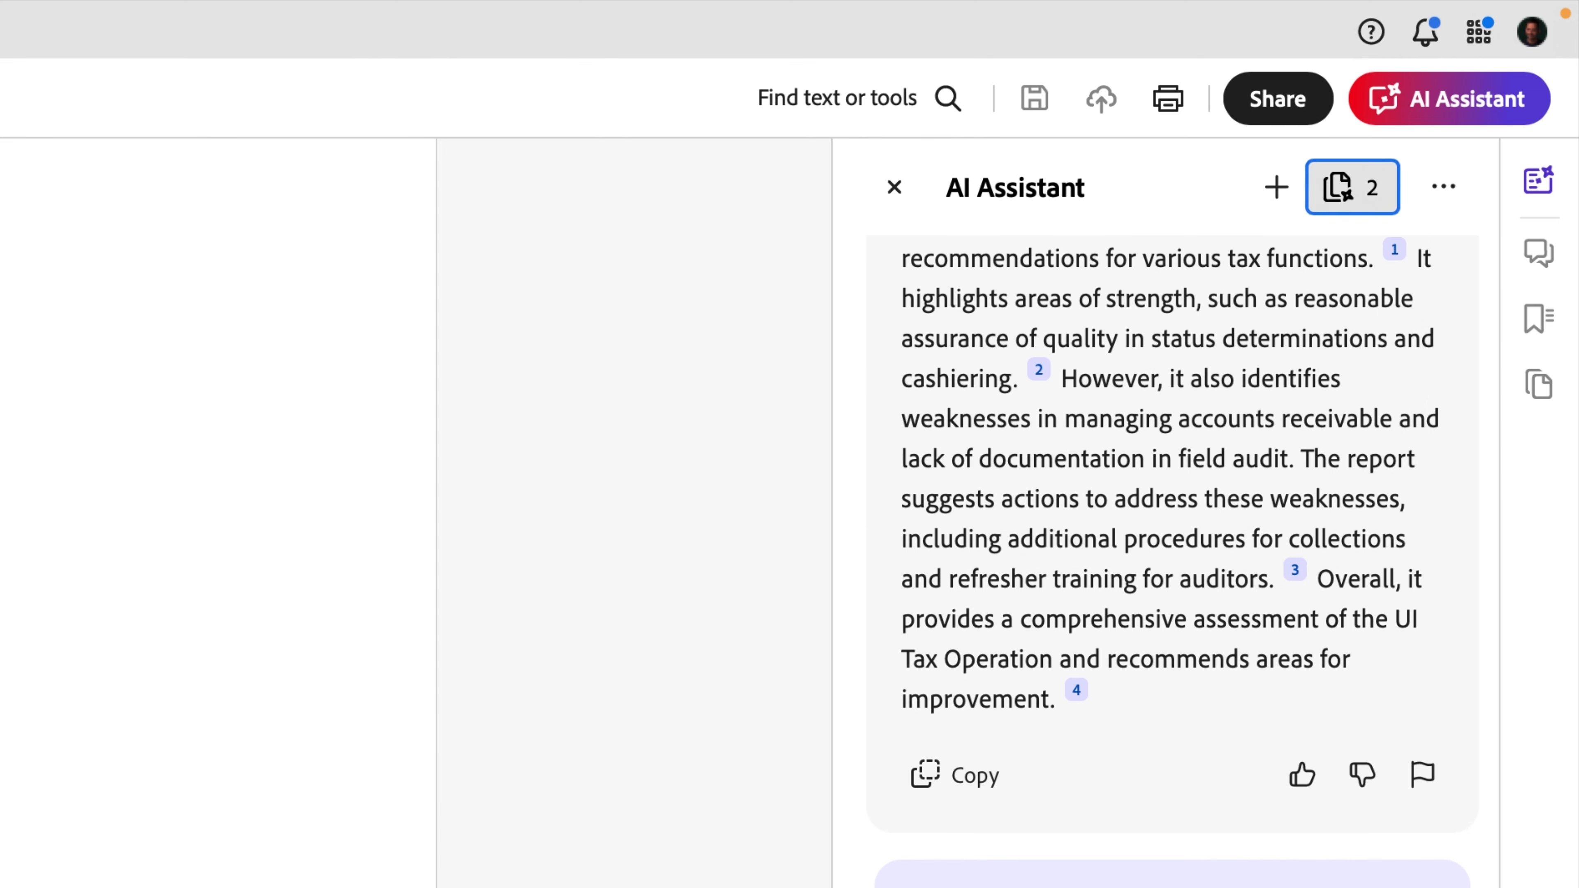
click(1172, 757)
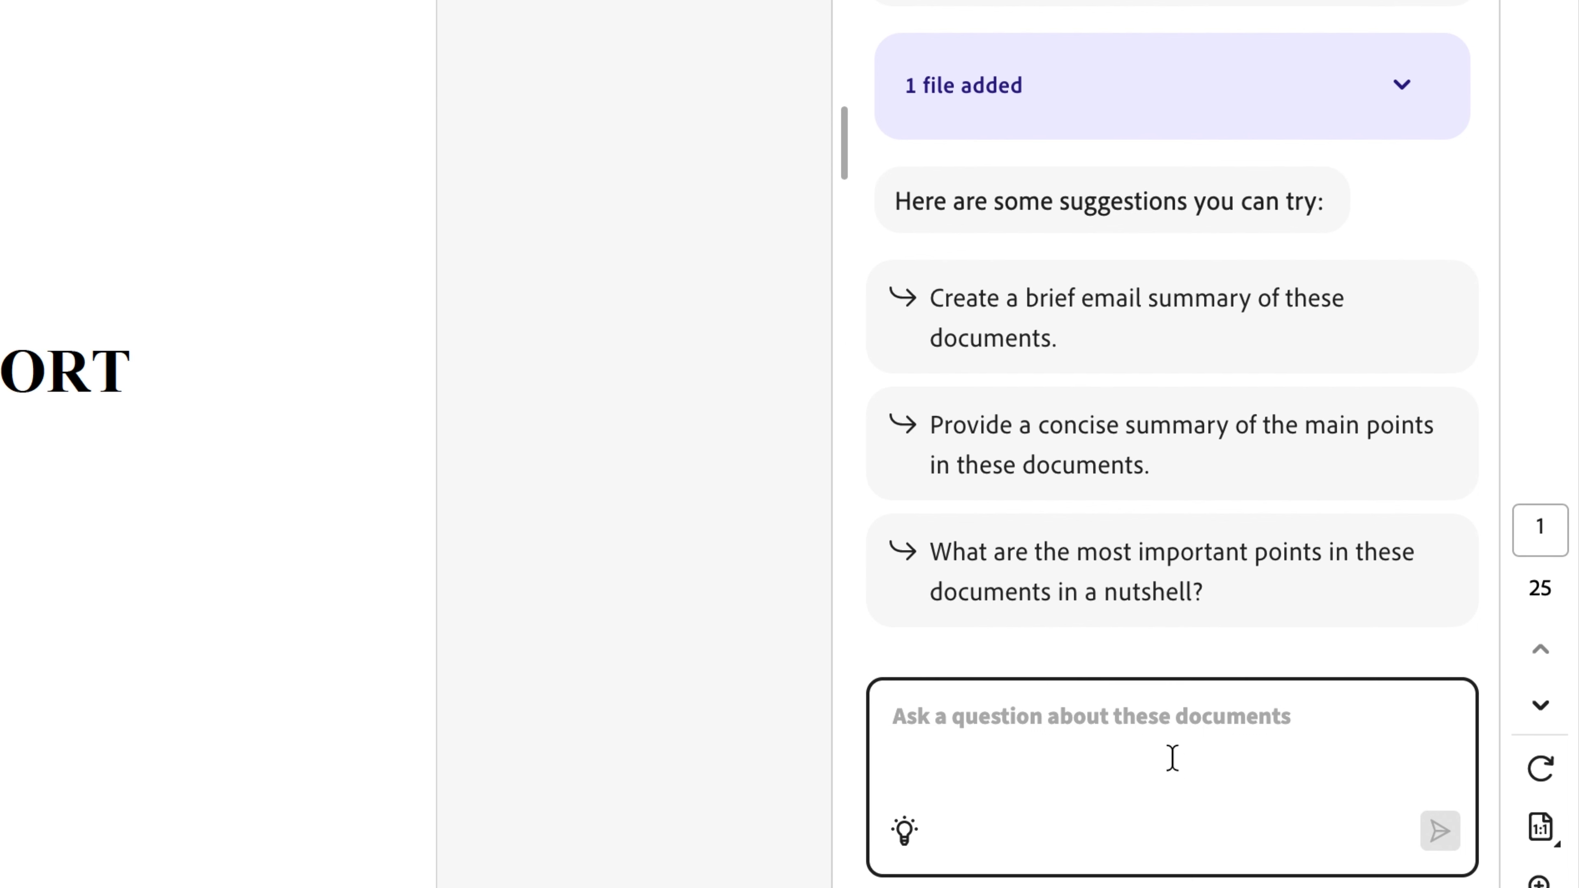
Ask who the key people quoted in both documents are and their roles, then type an action-items question.
text(Who are the ke)
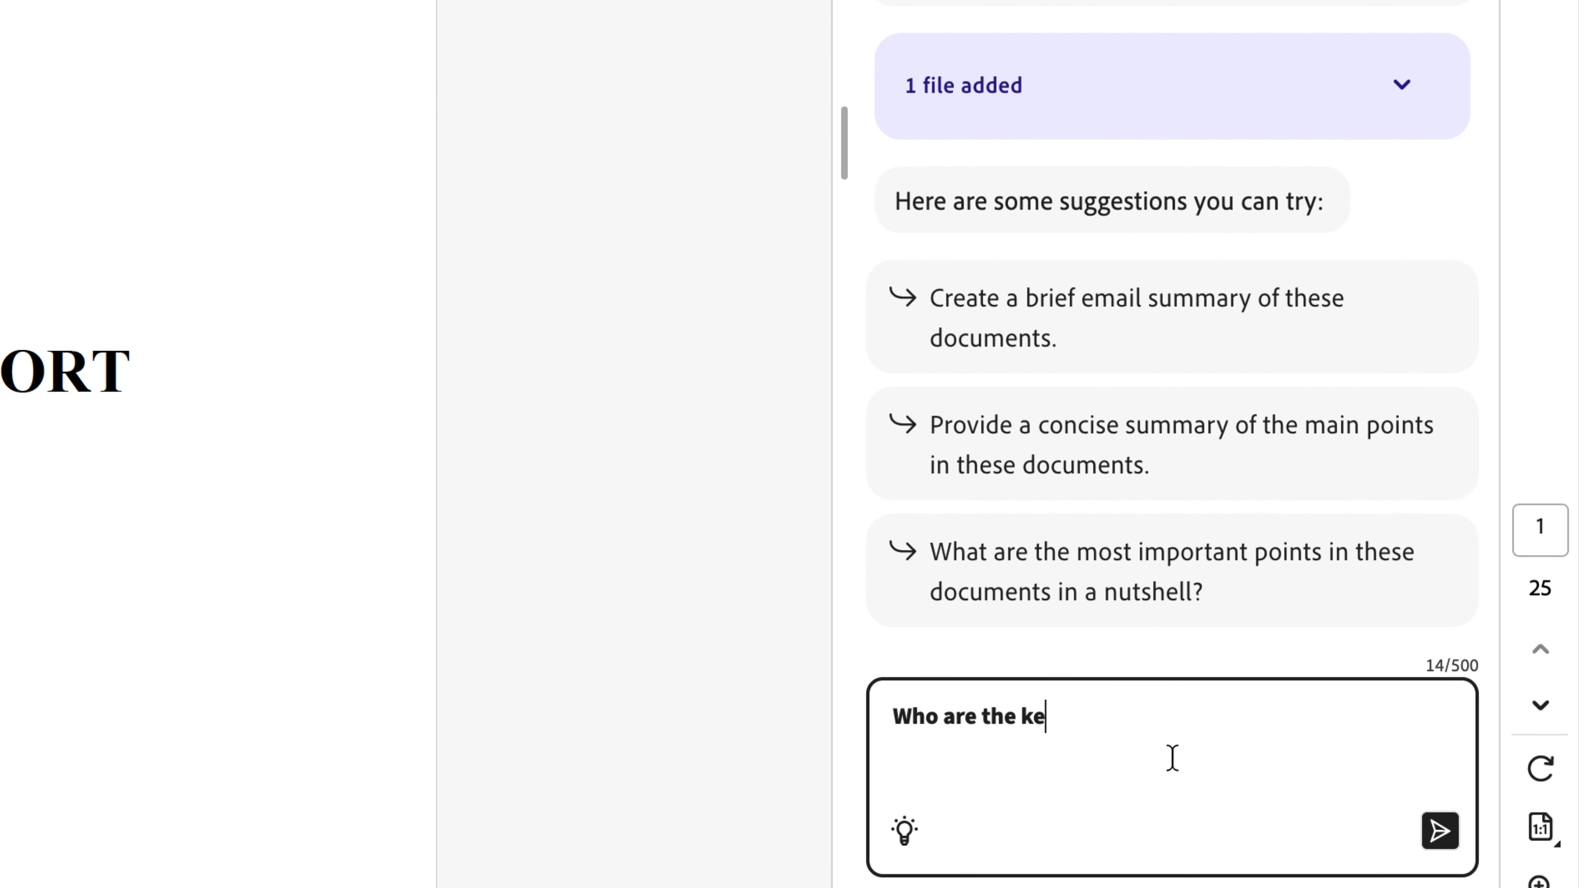
text(y people quoted in these documen)
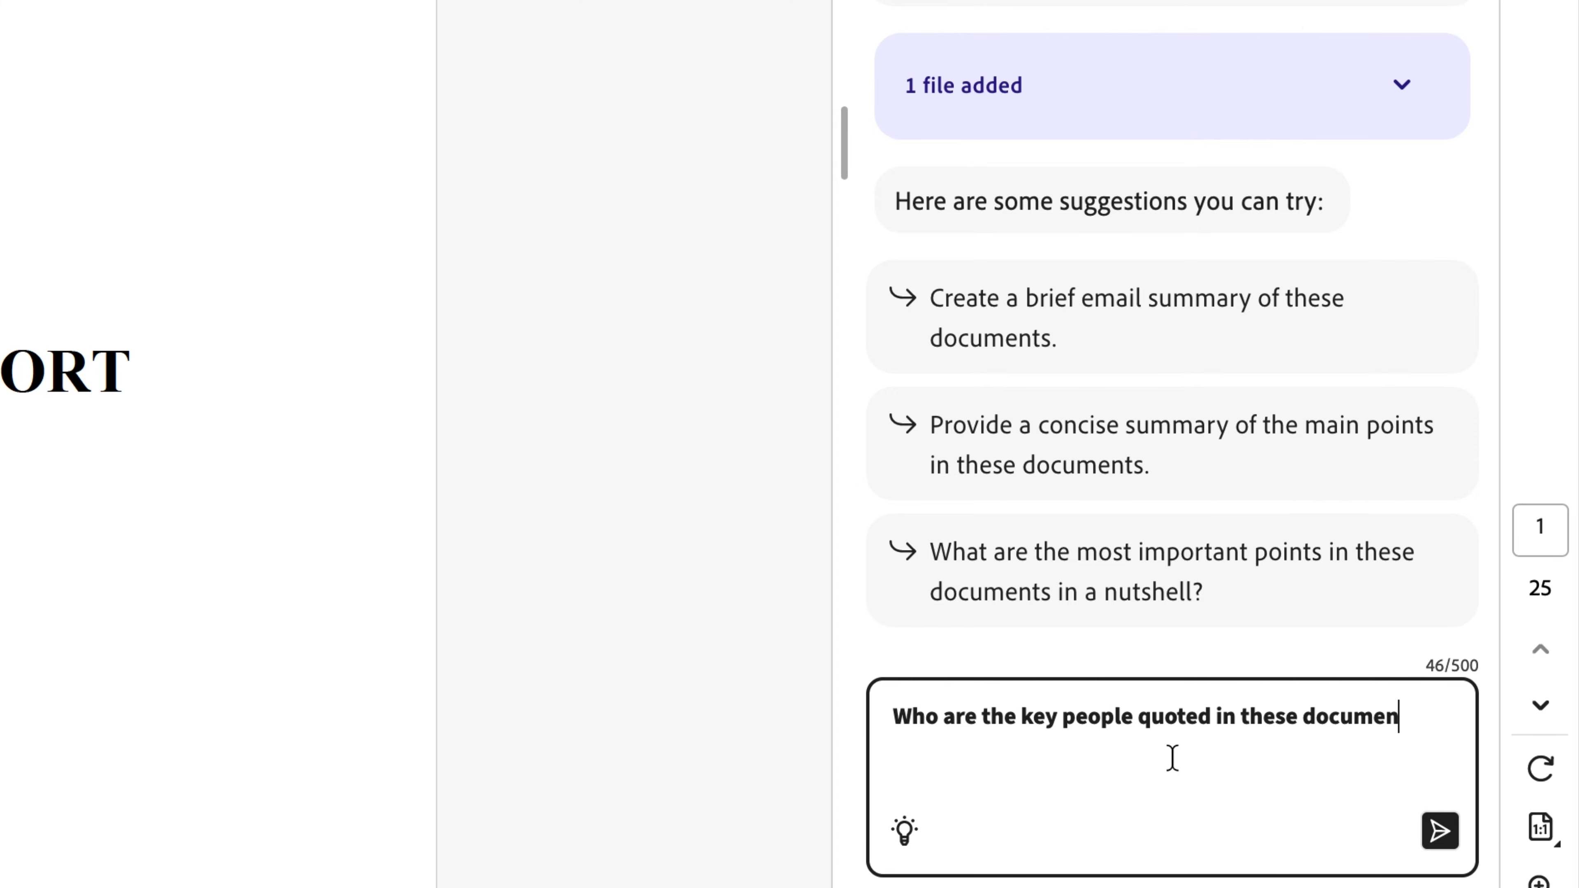
text(ts and what are their roles?)
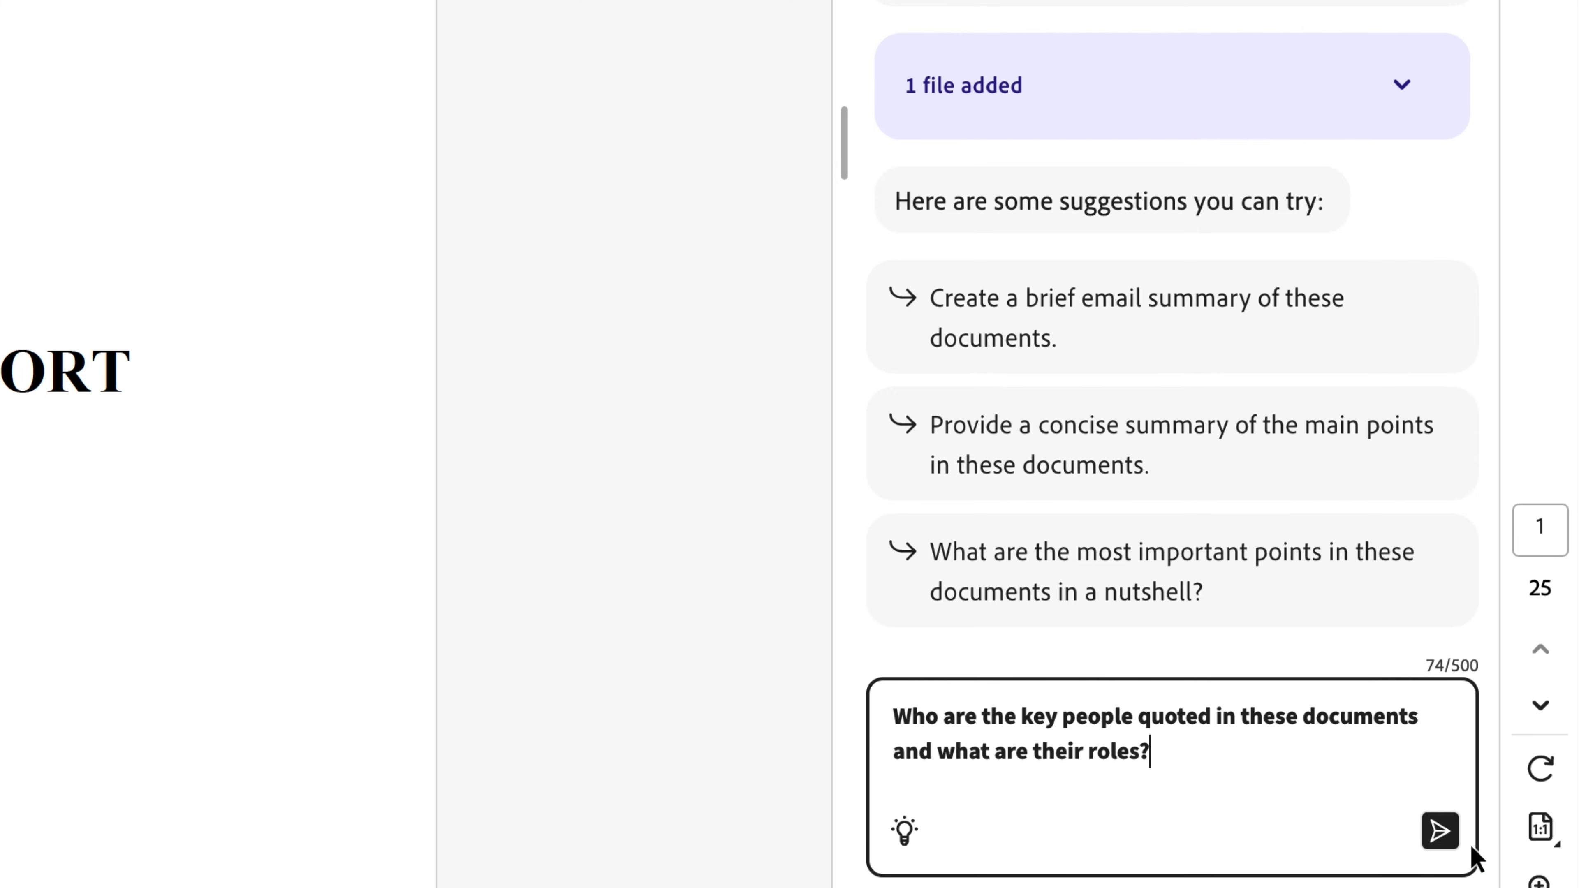
click(1441, 831)
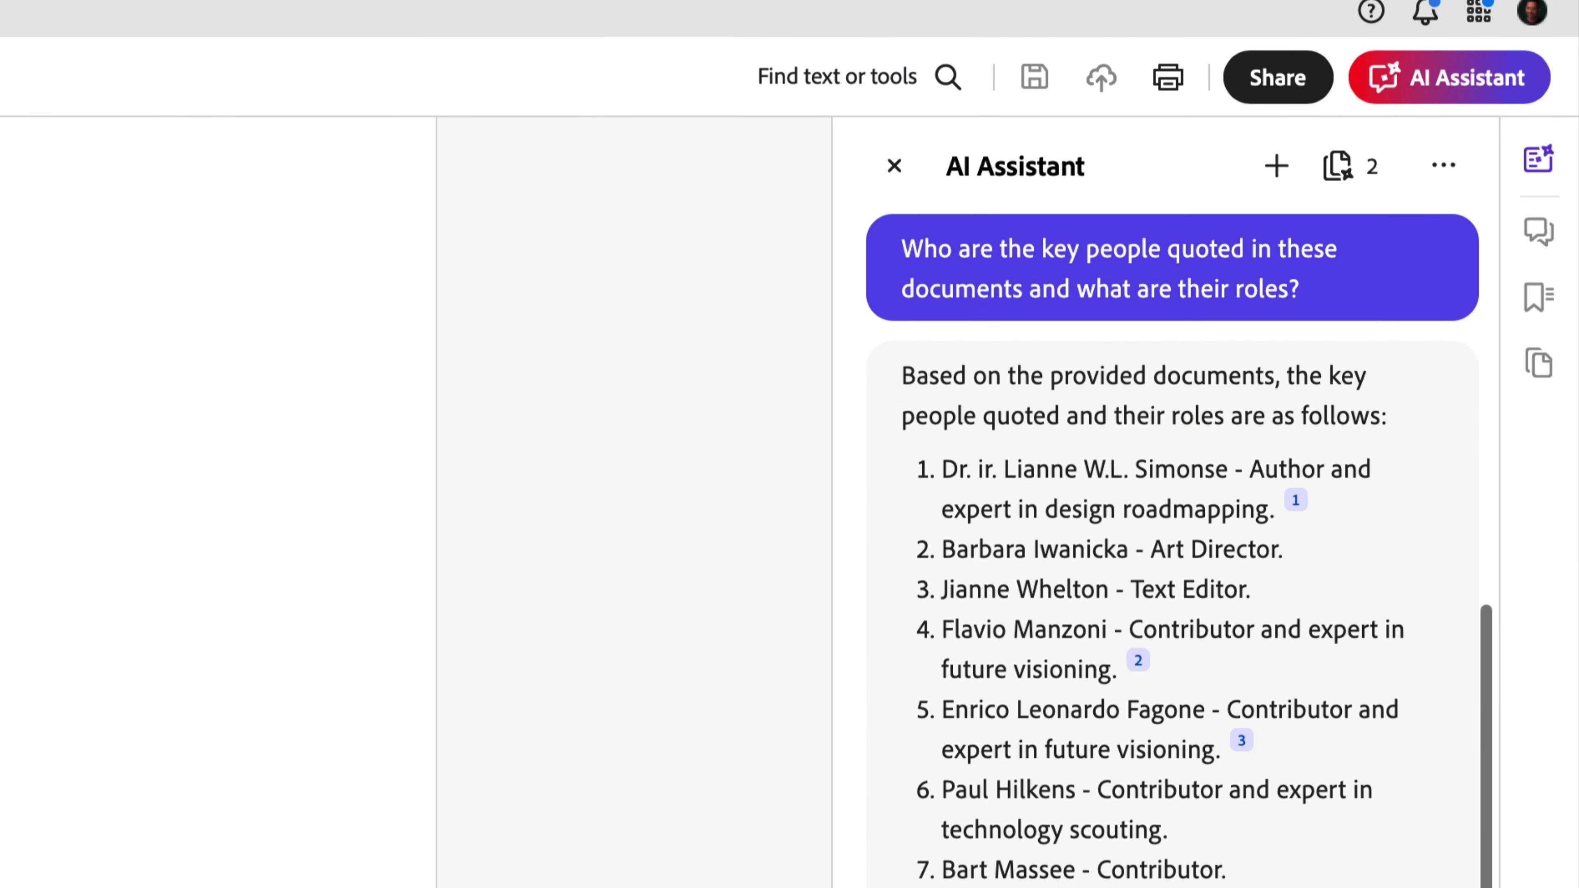
scroll(1175, 622, down, 15)
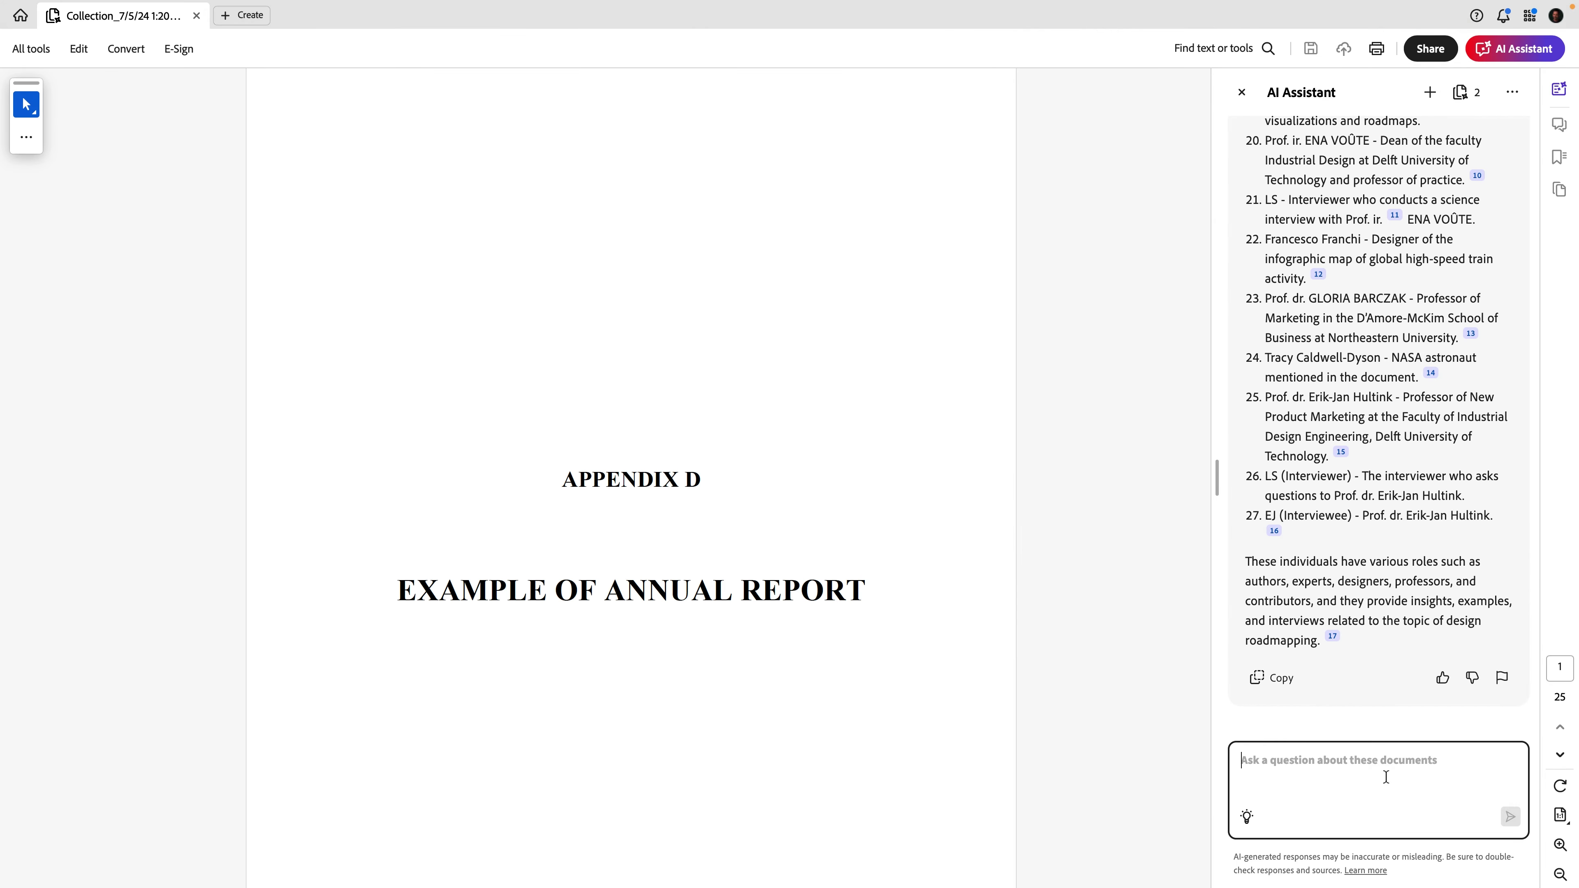
text(Can you summarize the action items in both )
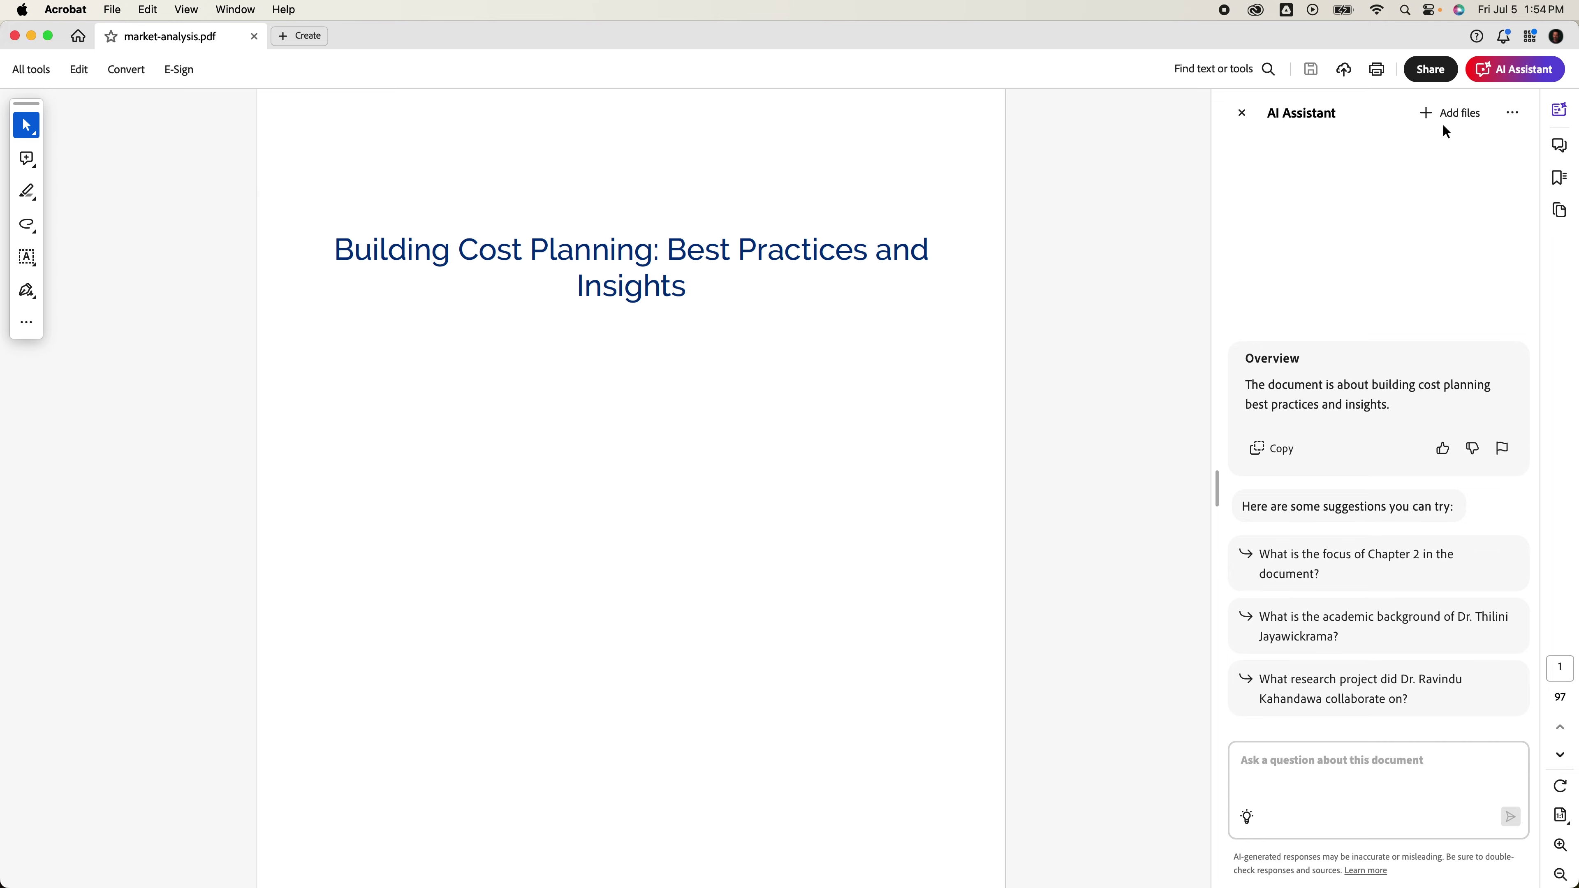
Add trend-report.docx to the collection with market-analysis.pdf and confirm both files are listed.
click(1452, 113)
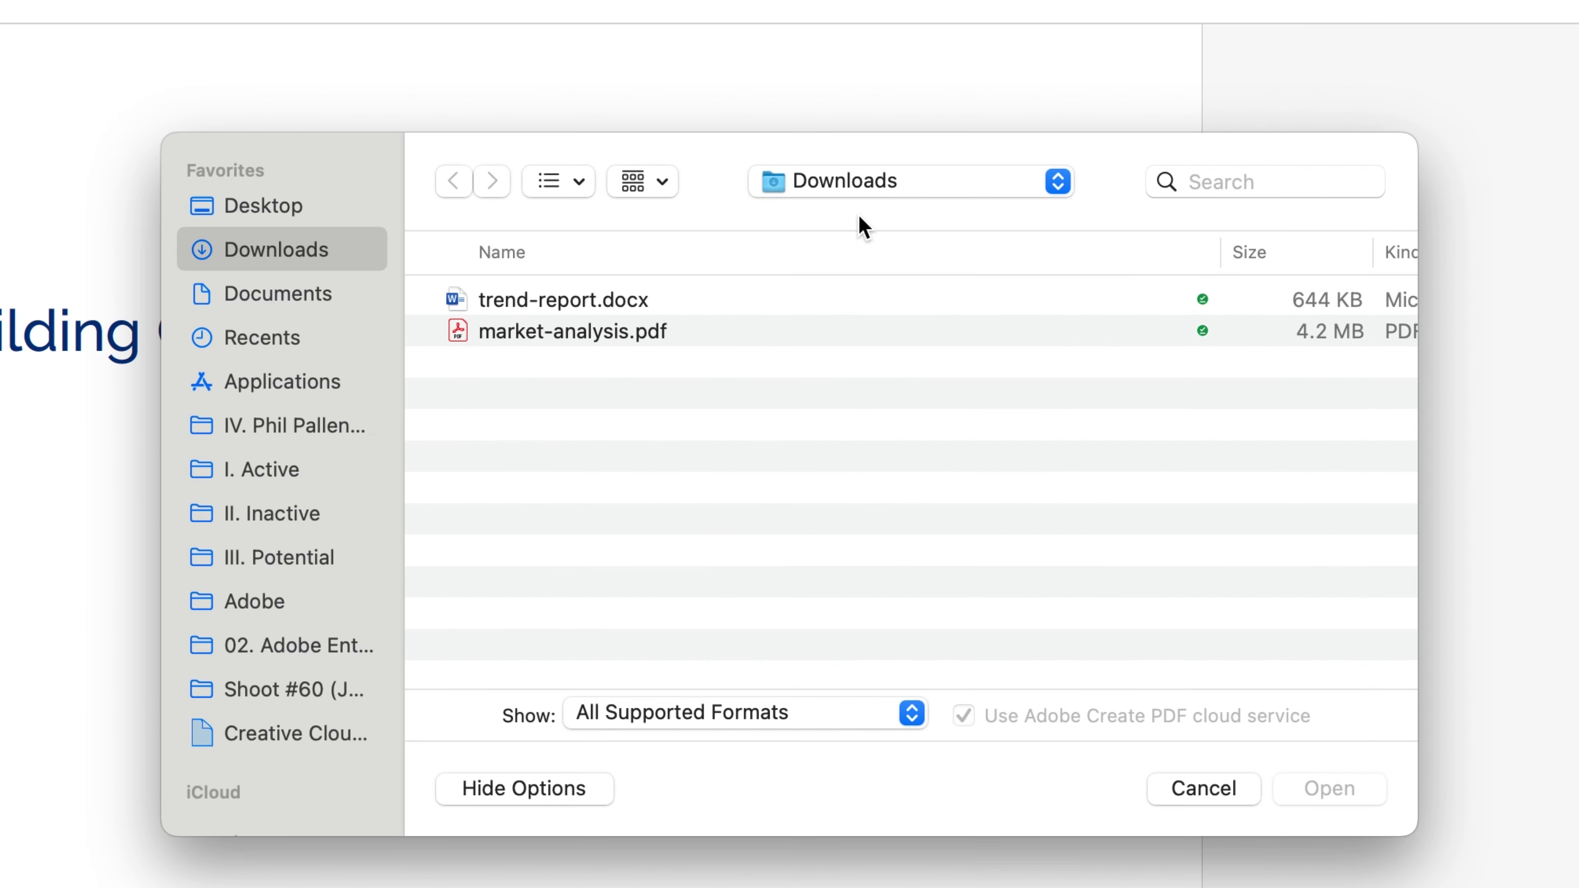
double_click(634, 301)
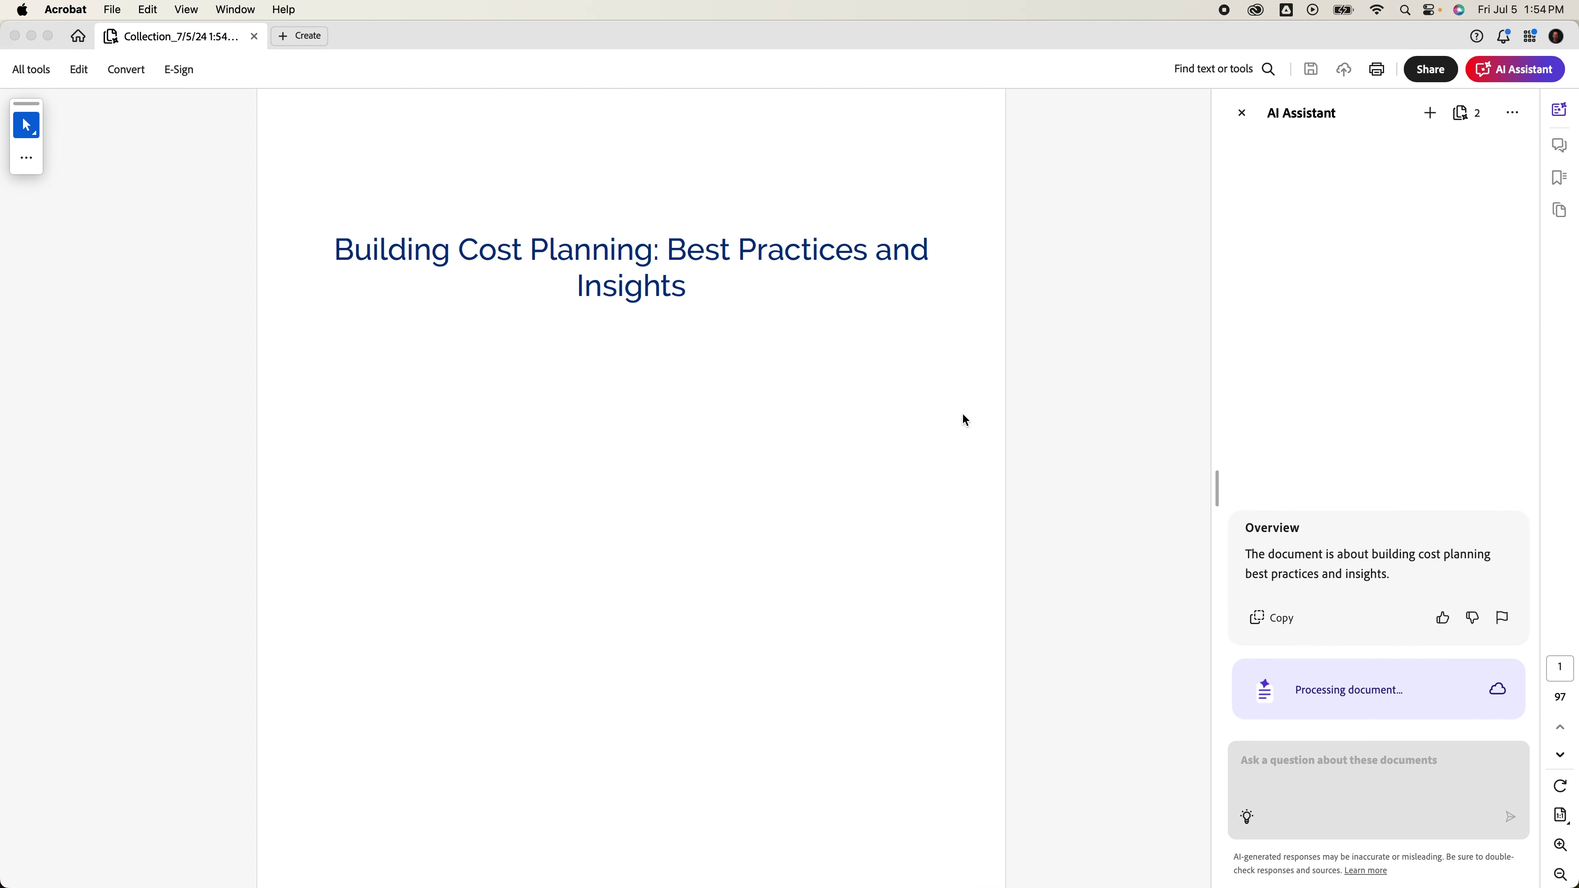
click(1467, 113)
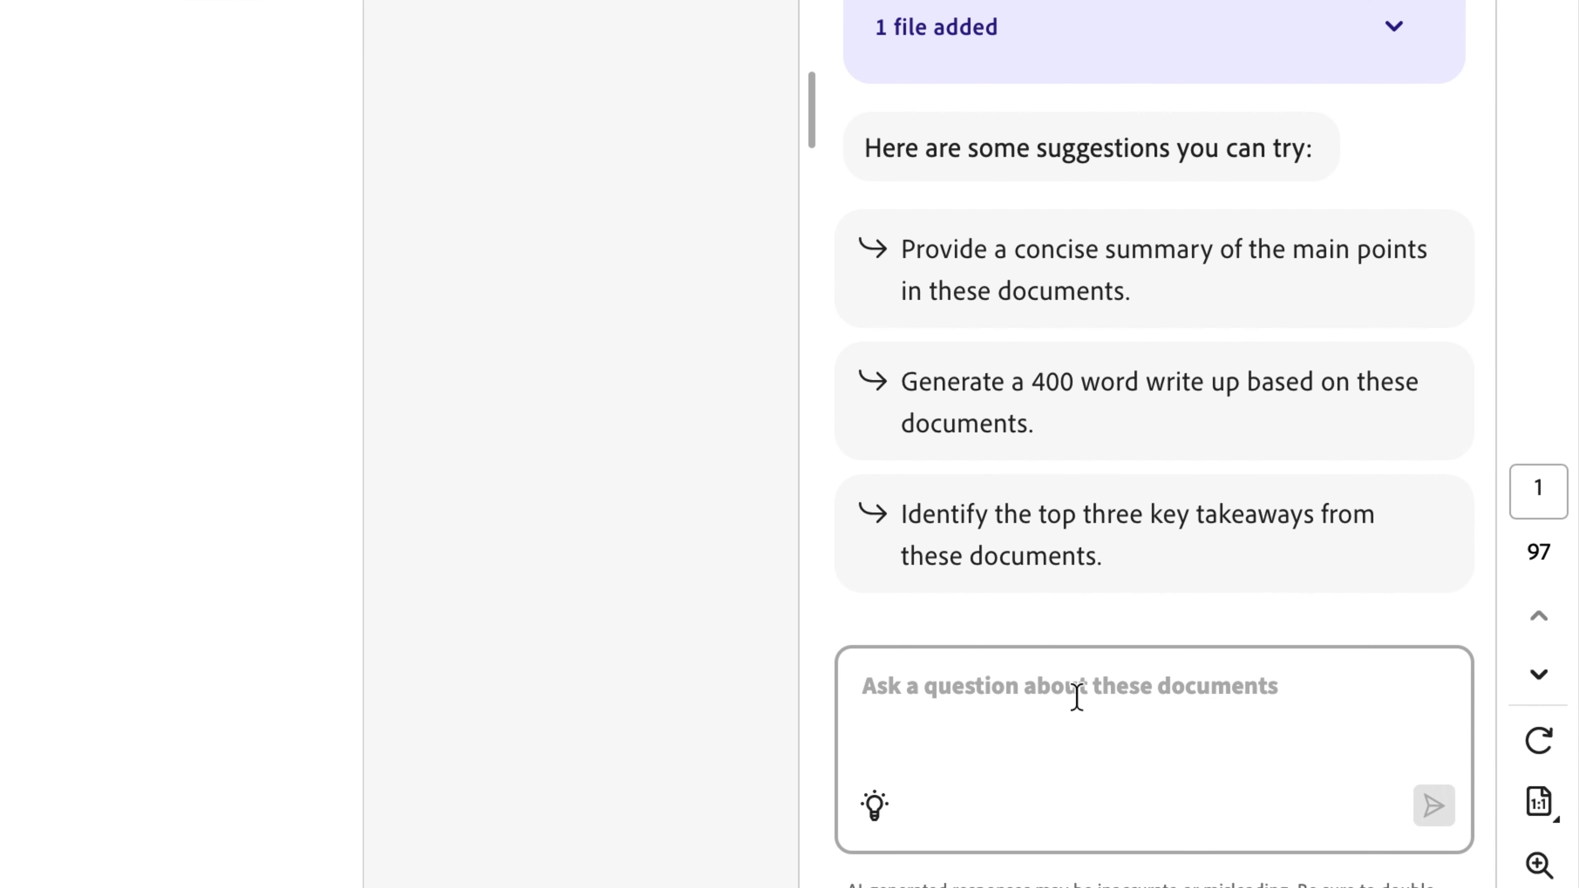
click(1077, 697)
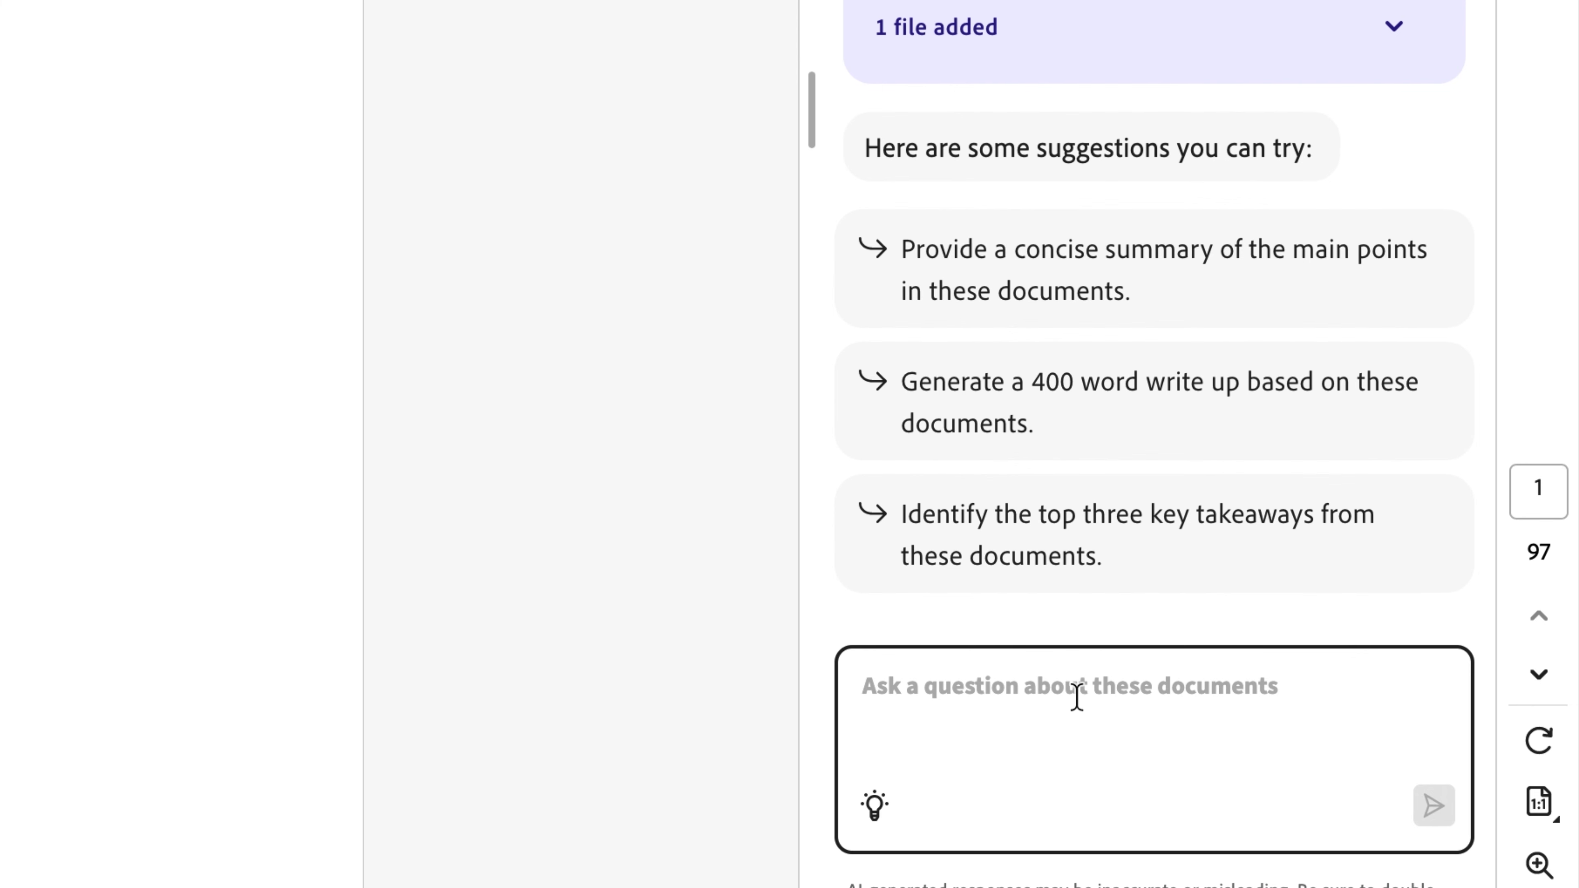
Ask about the trends' long-term impacts and check the Sociocultural Trend Drivers and page 69 citations.
text(What are the impacts )
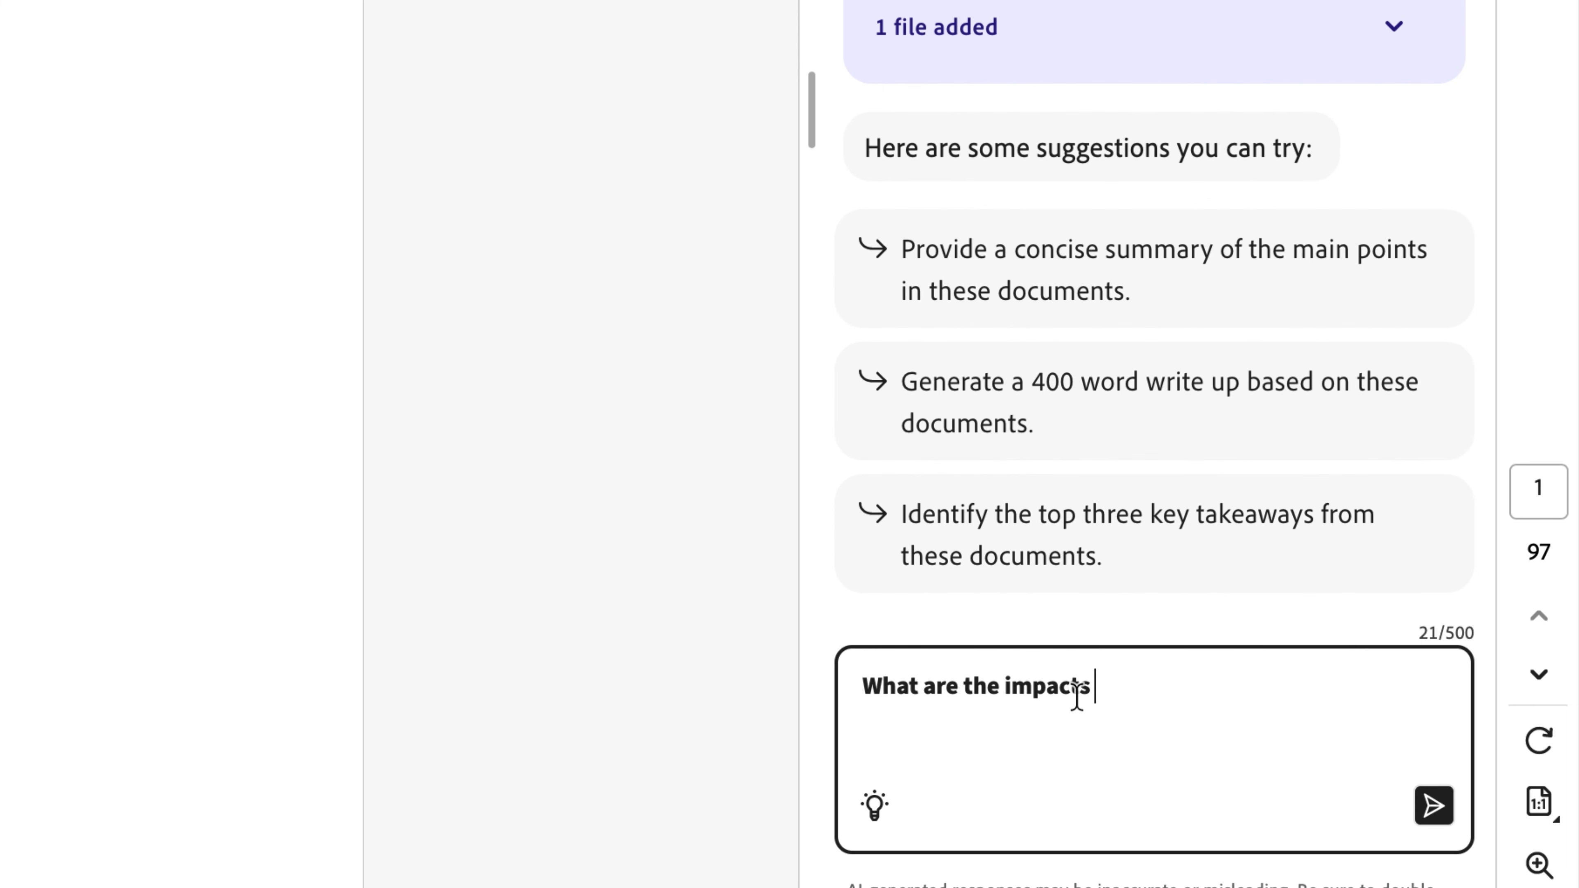
text(of these trends over the l)
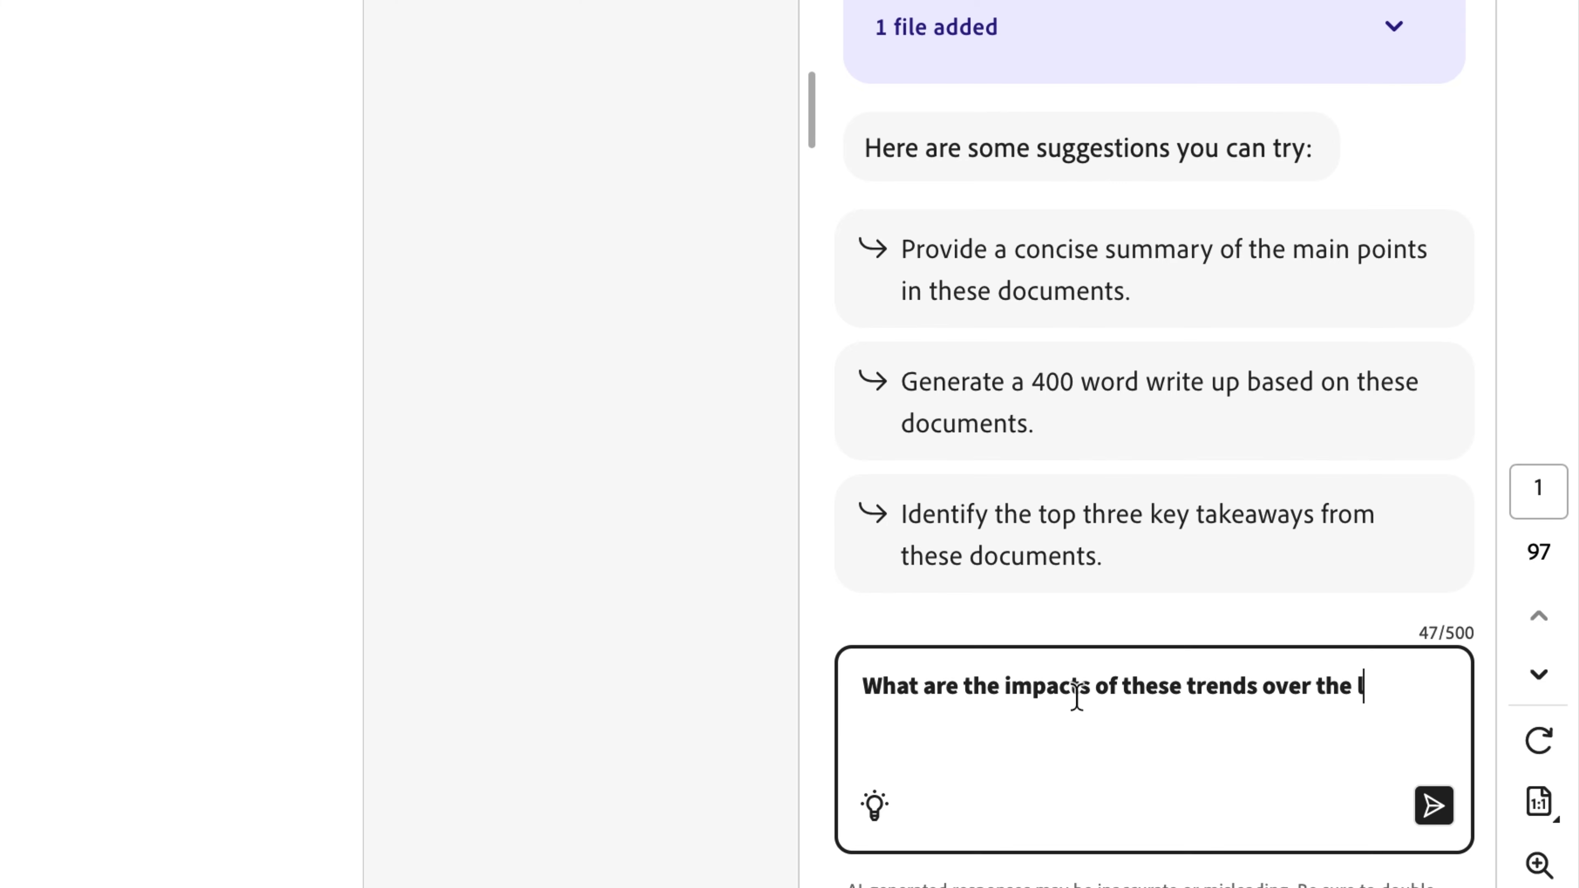
text(ong-term?)
key(Return)
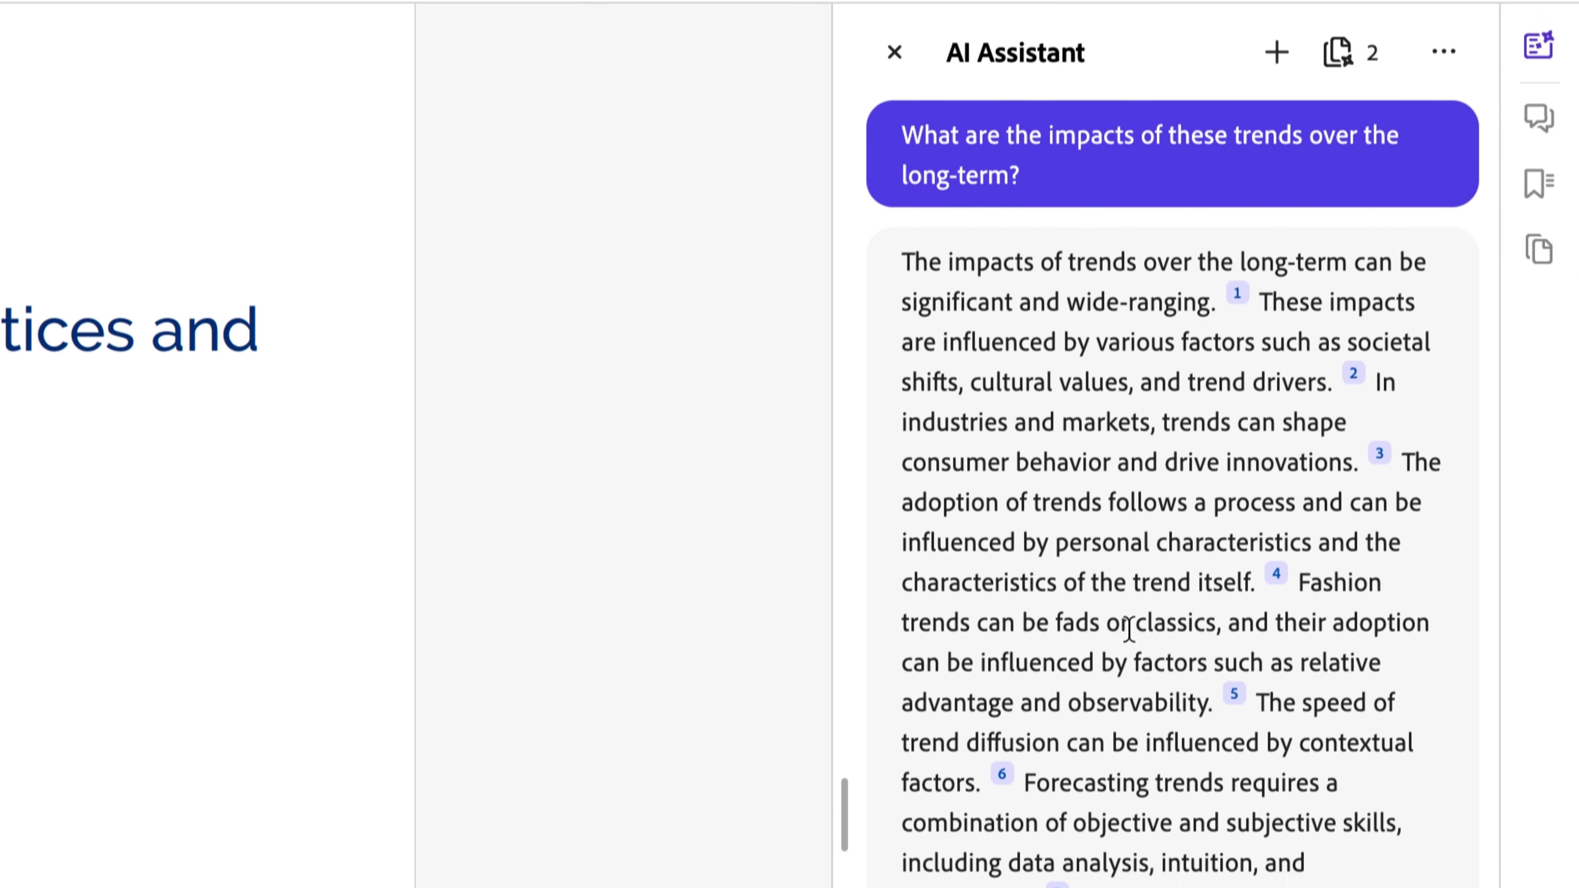
mouse_move(1354, 374)
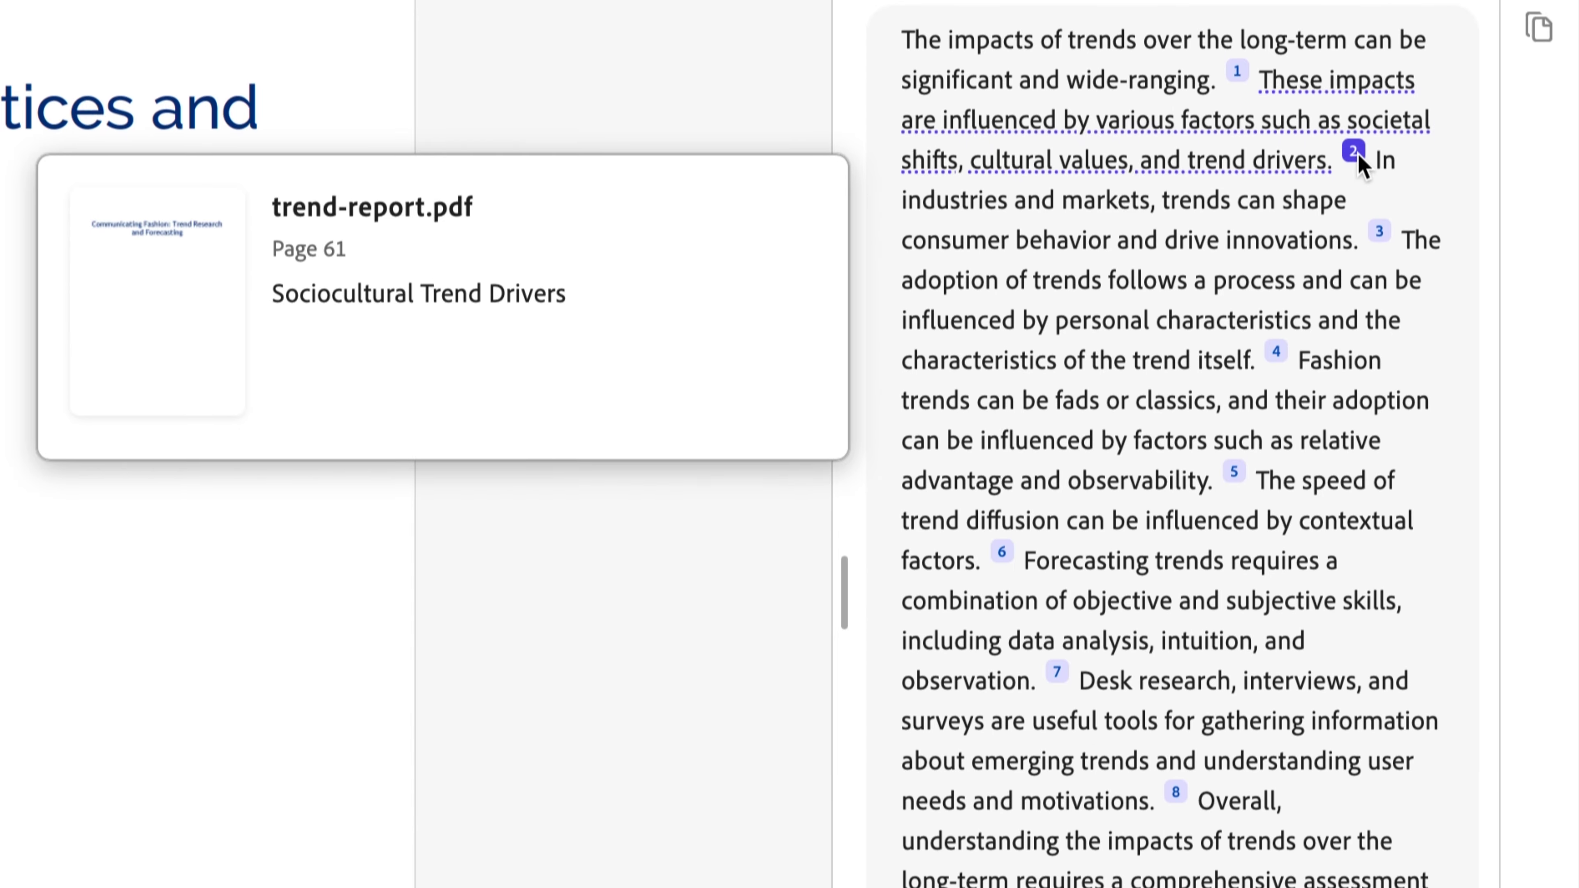
click(1354, 152)
mouse_move(1379, 231)
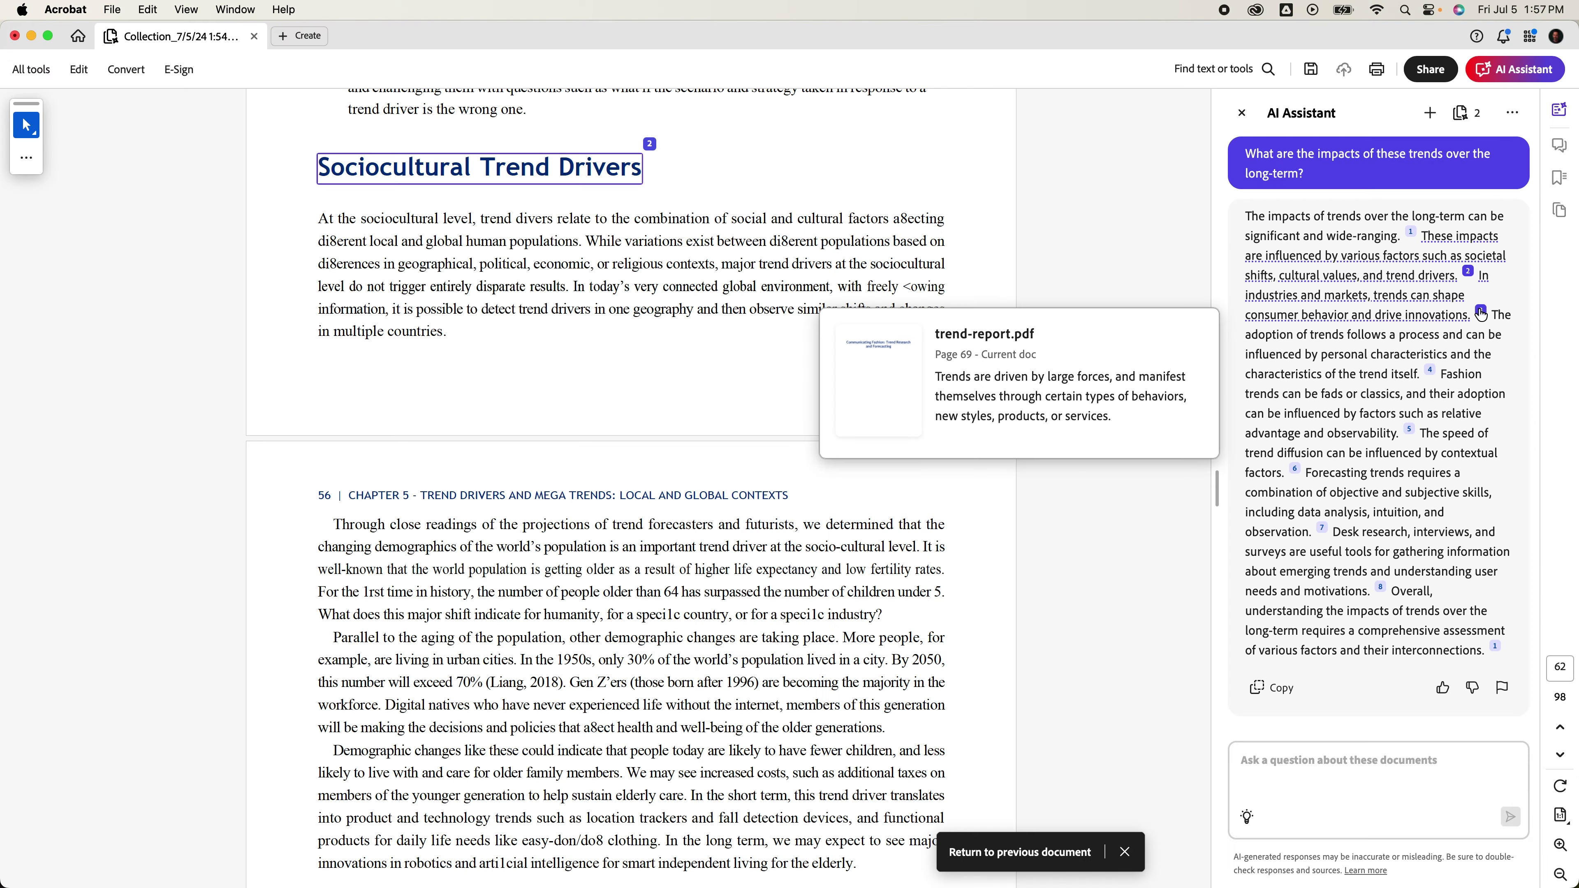
click(1482, 312)
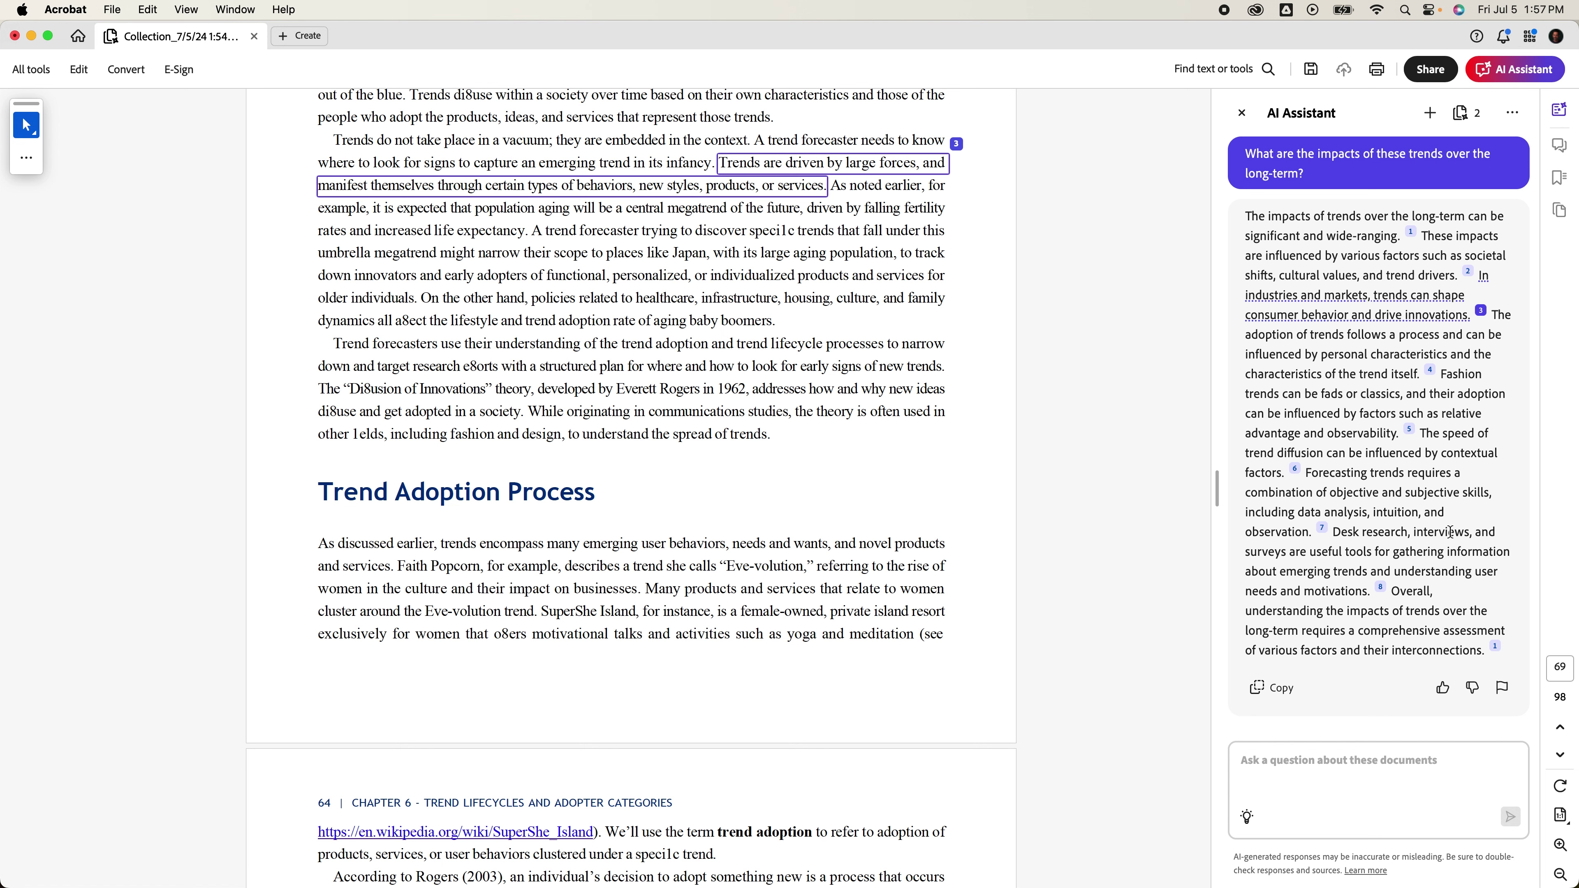
click(1356, 785)
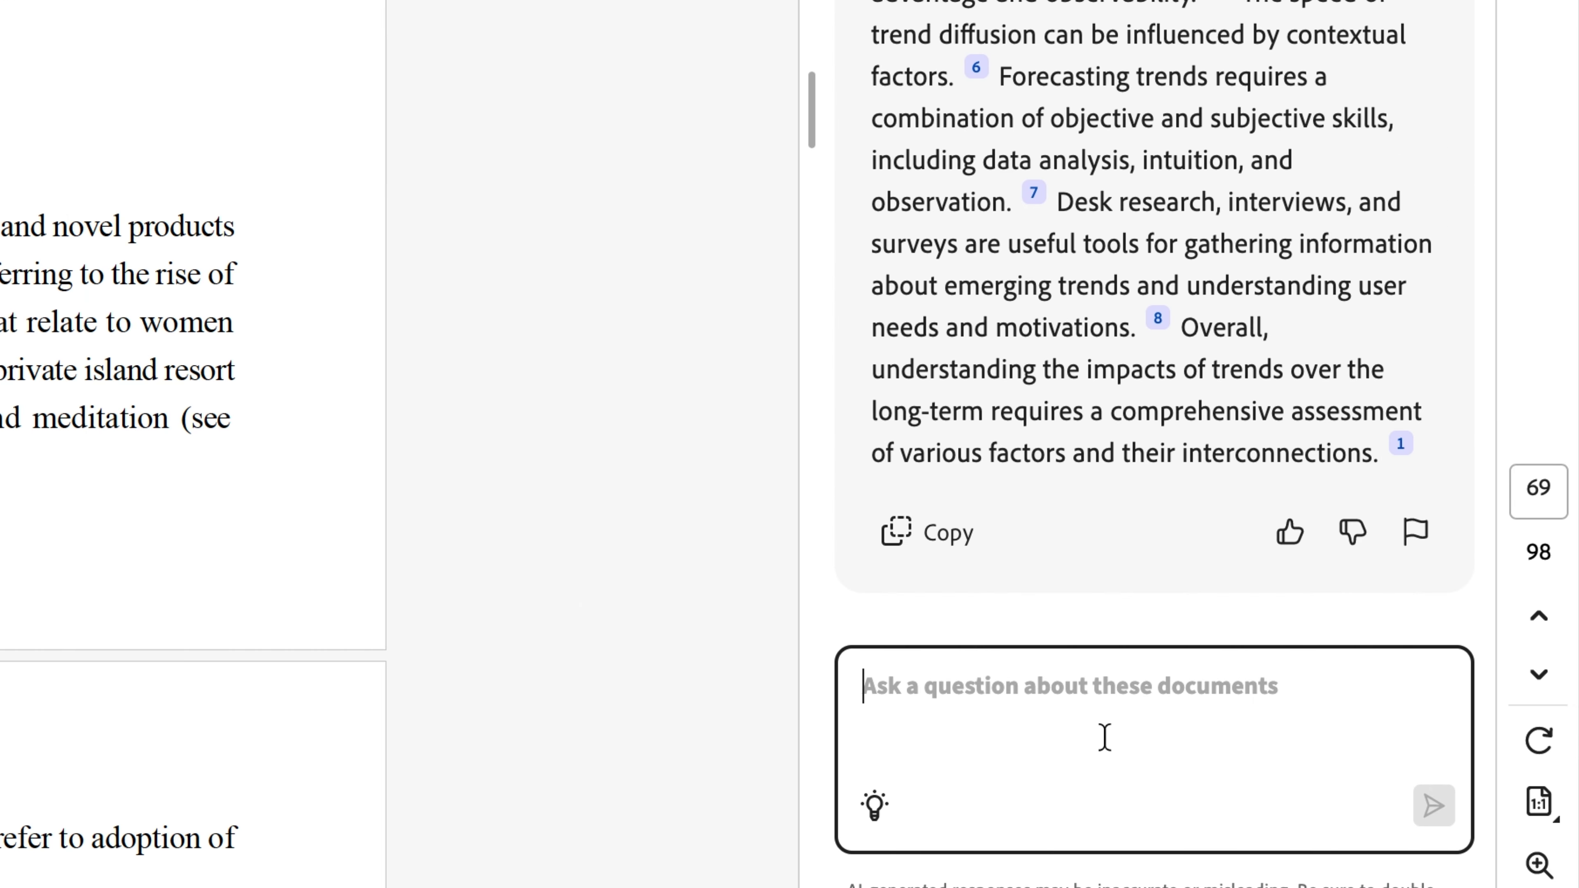
Ask for the main differences between the market analysis and the trend report, then review the answer.
text(Compare the market analysis )
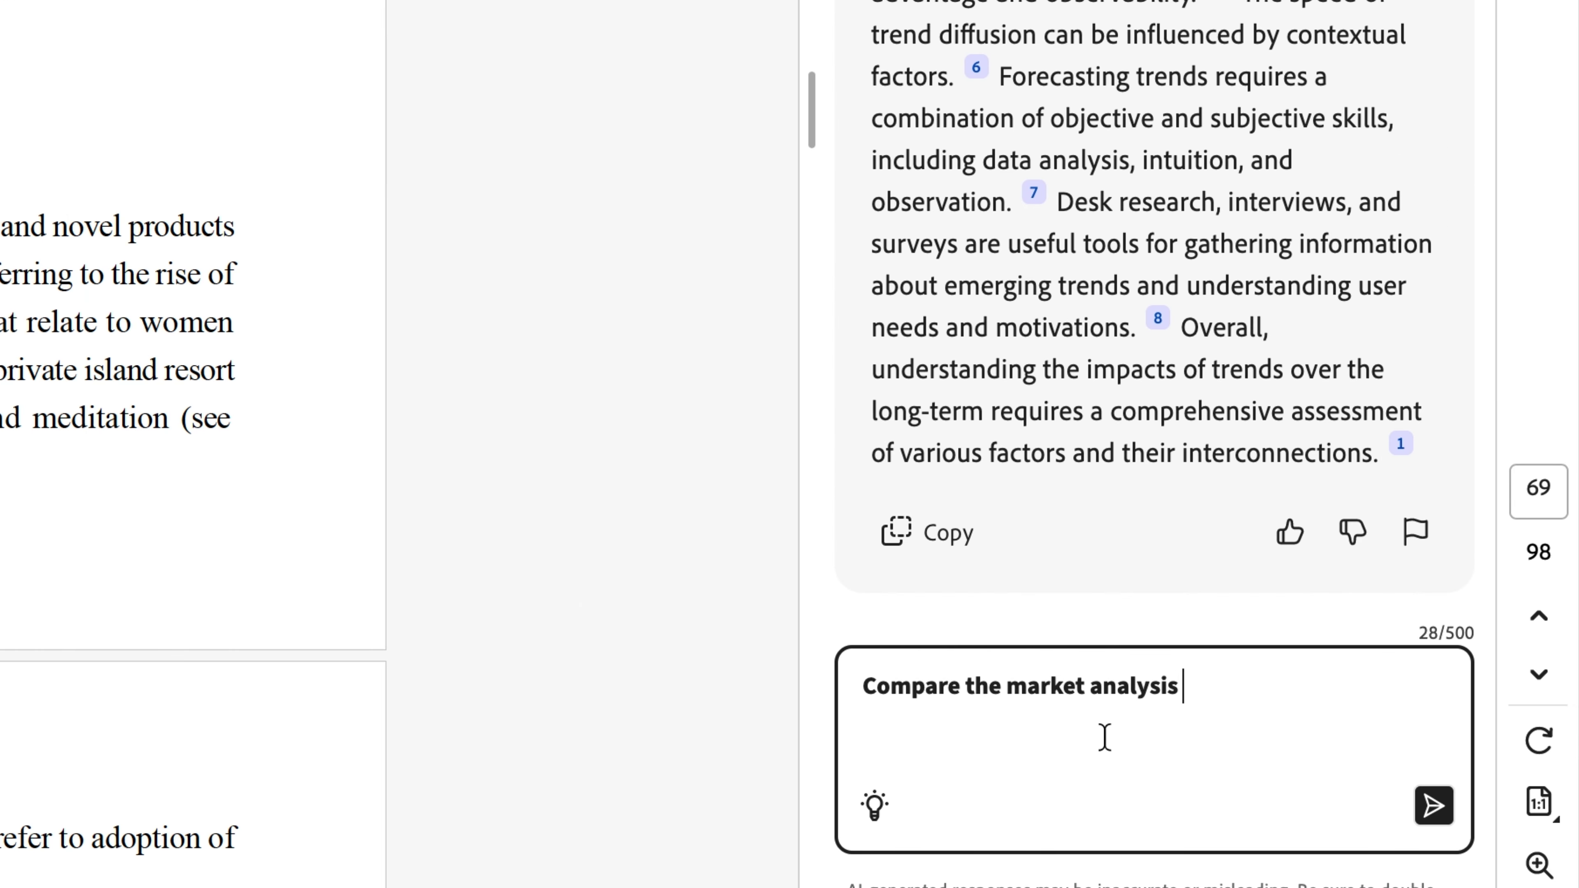
text(with the trend report and highlight the main dif)
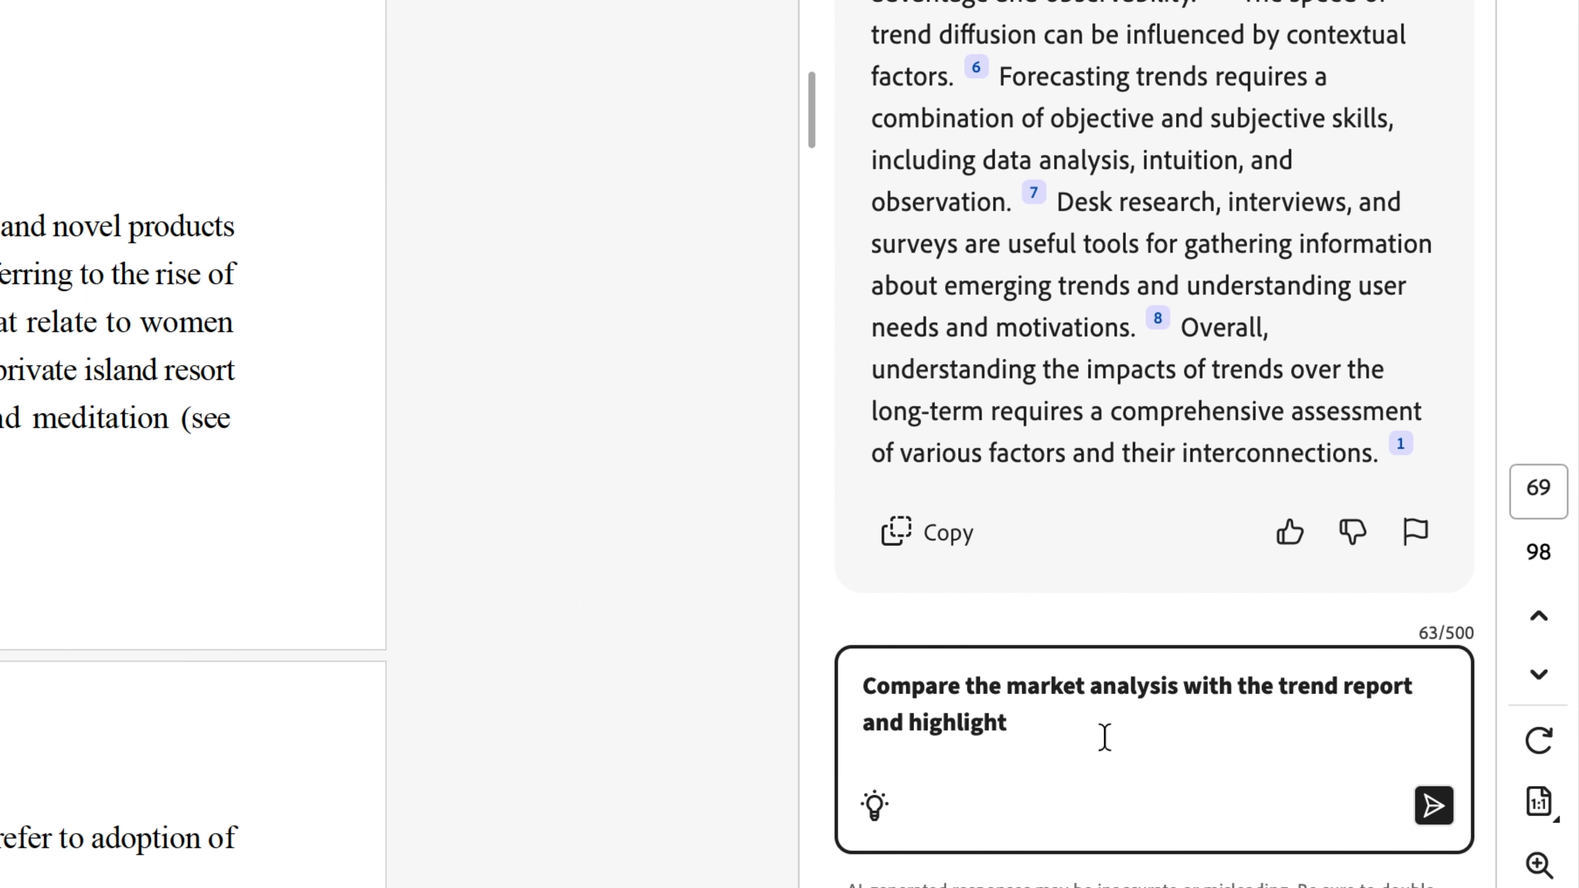
text(ferences.)
key(Return)
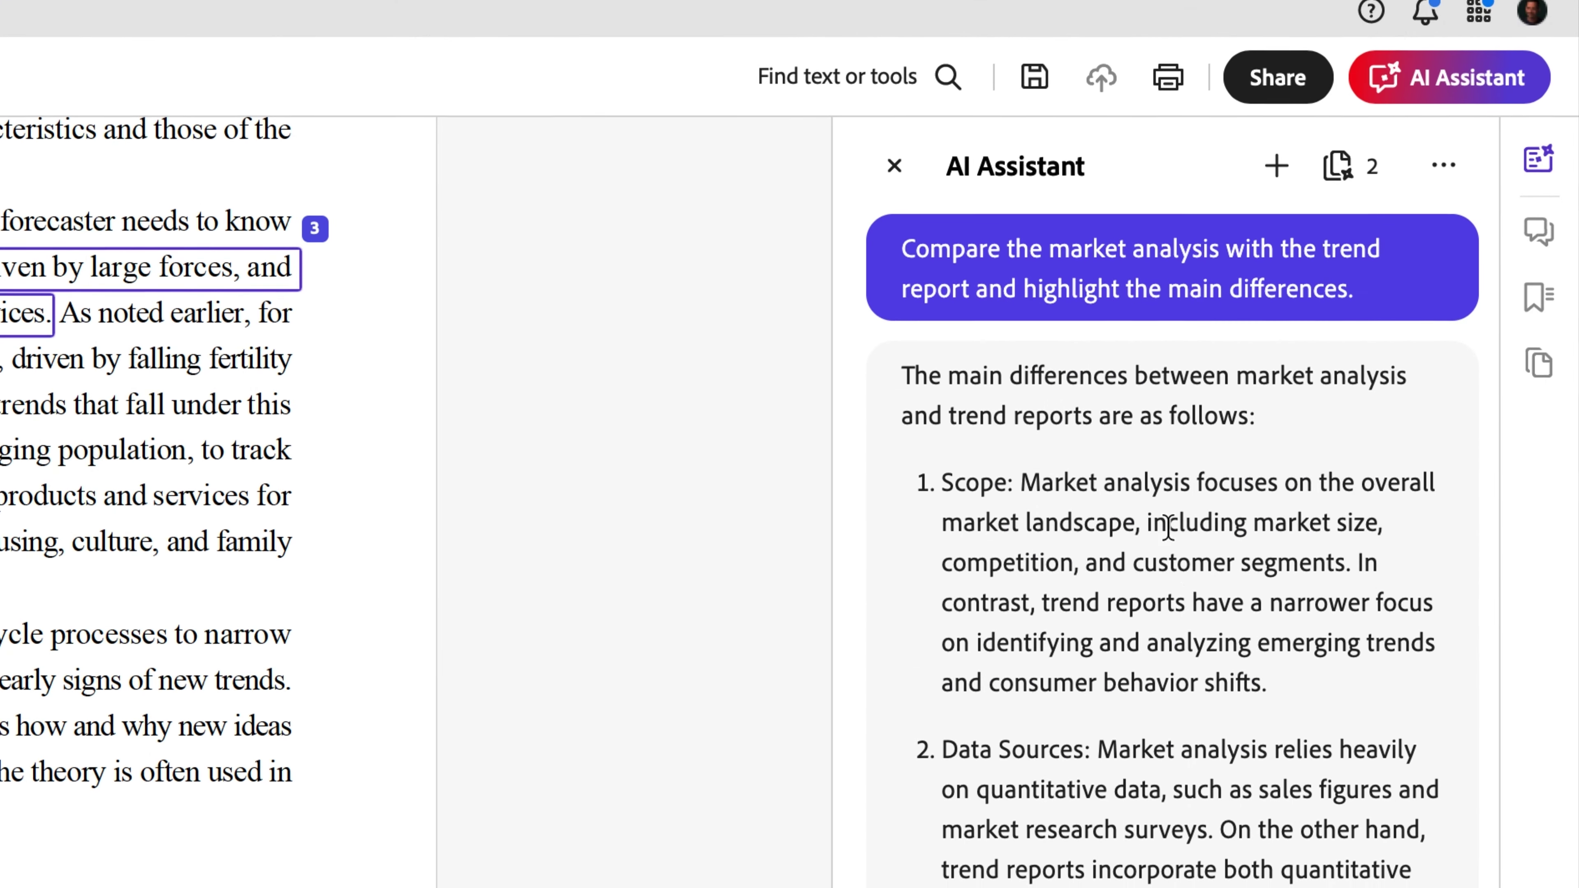
scroll(1259, 665, down, 5)
scroll(1259, 666, down, 5)
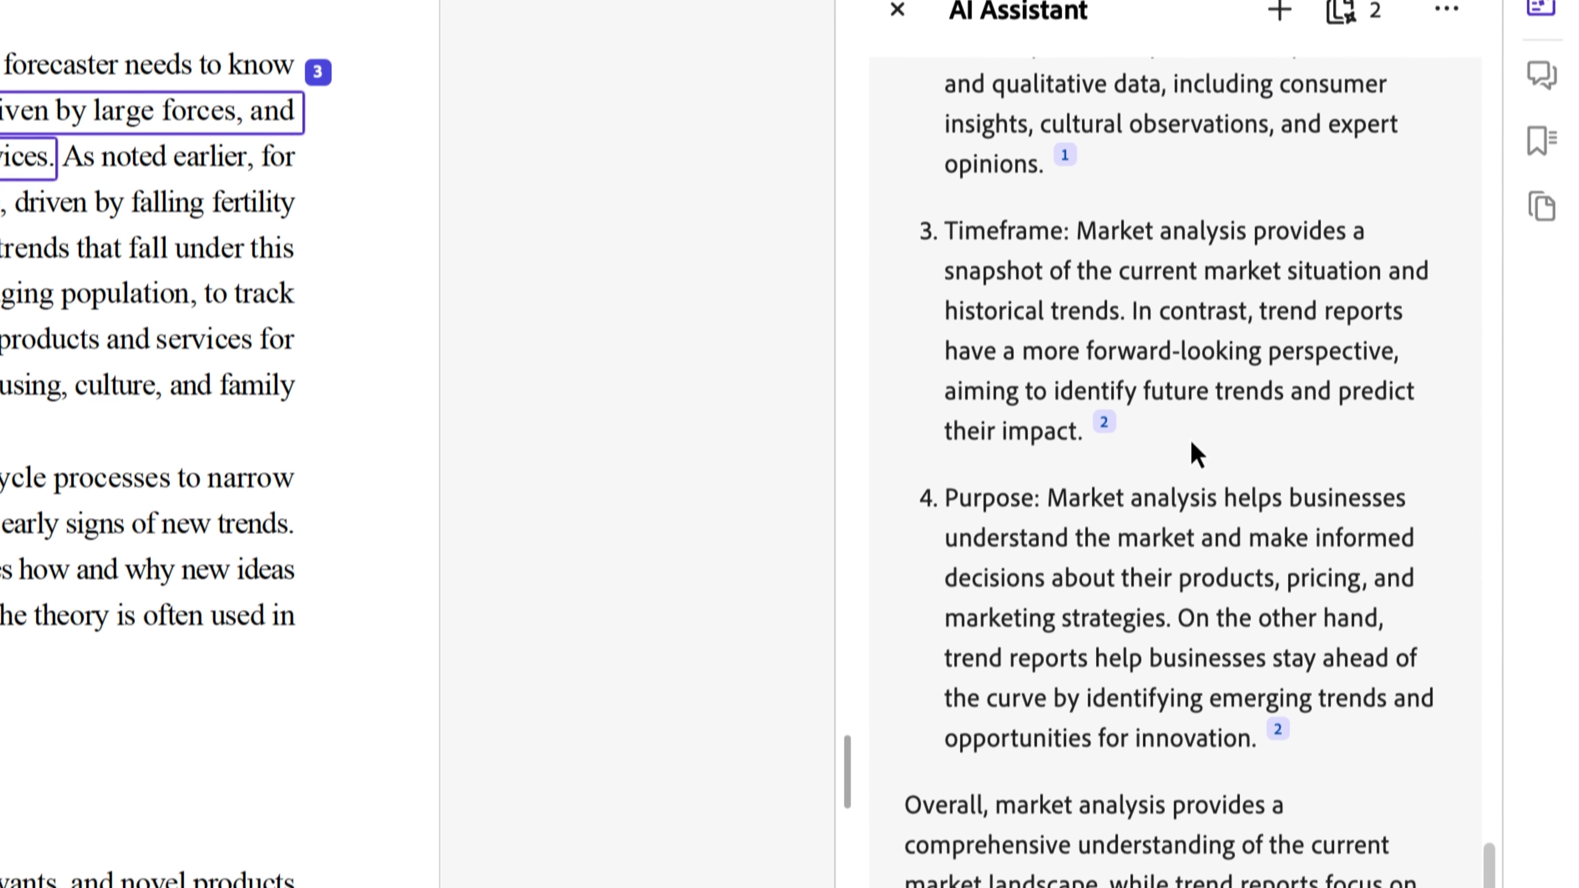
scroll(1194, 311, up, 10)
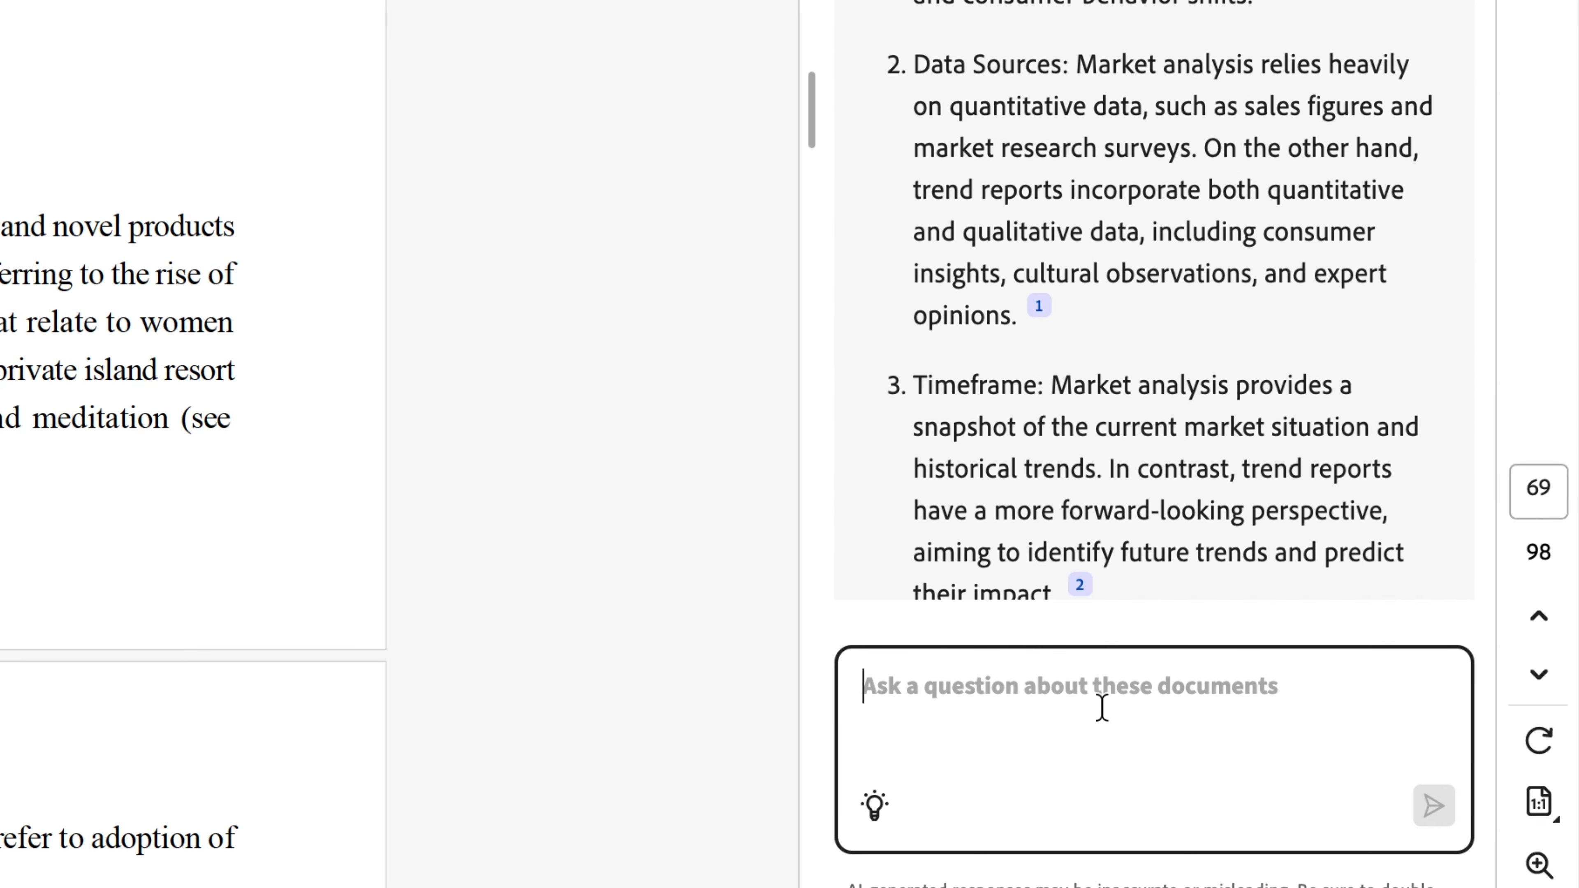
Ask for the trend report's key findings for this market and select the reply saying none exists.
text(What are the key findings in the trend report)
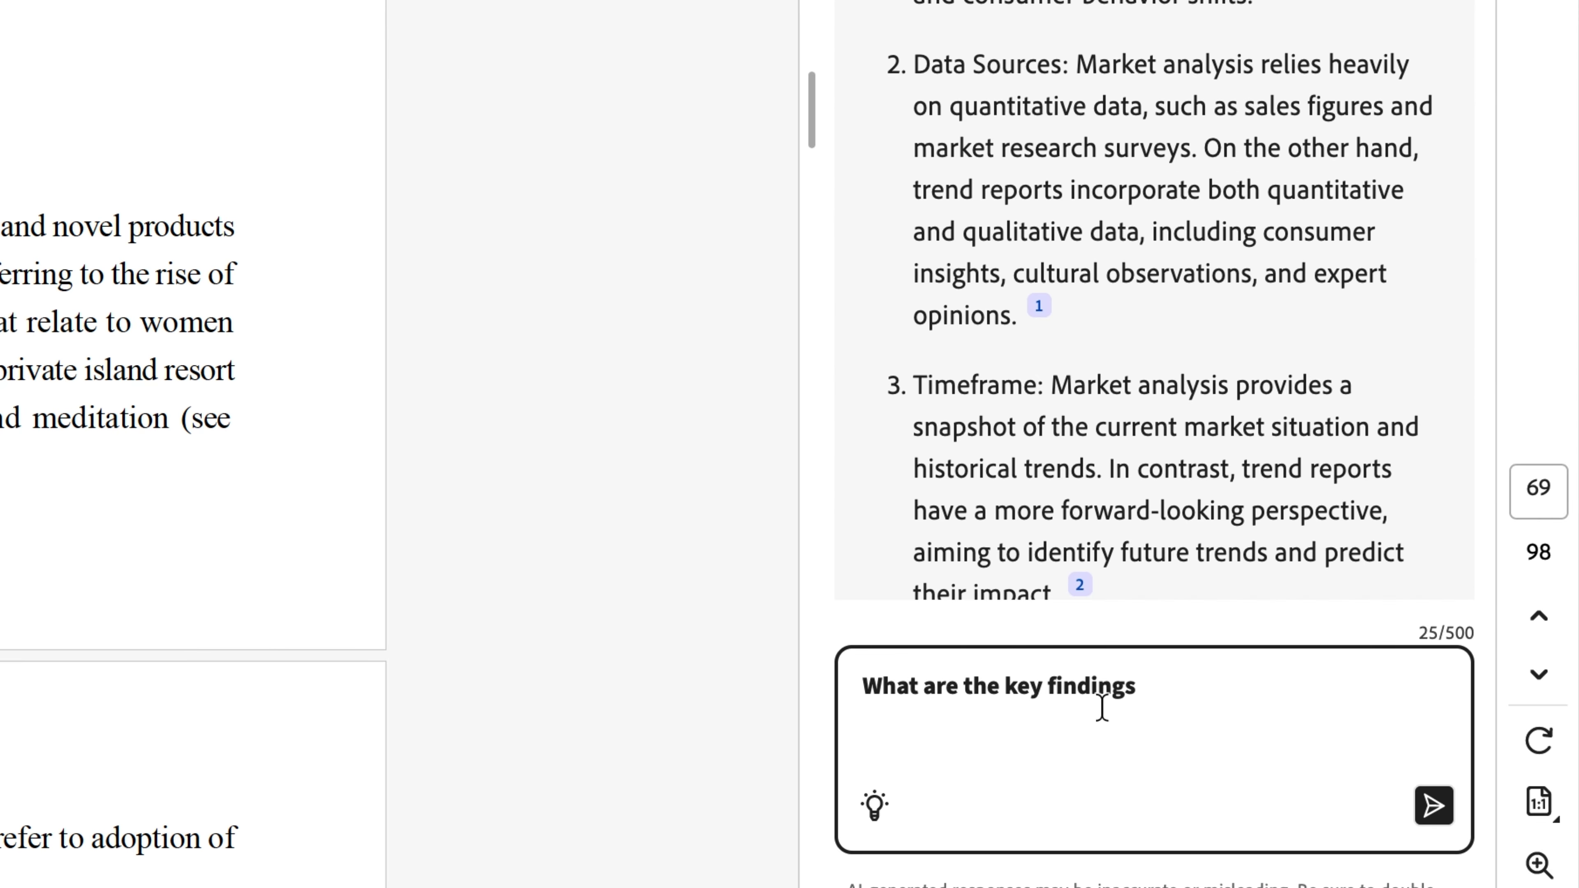
text( for this market?)
key(Return)
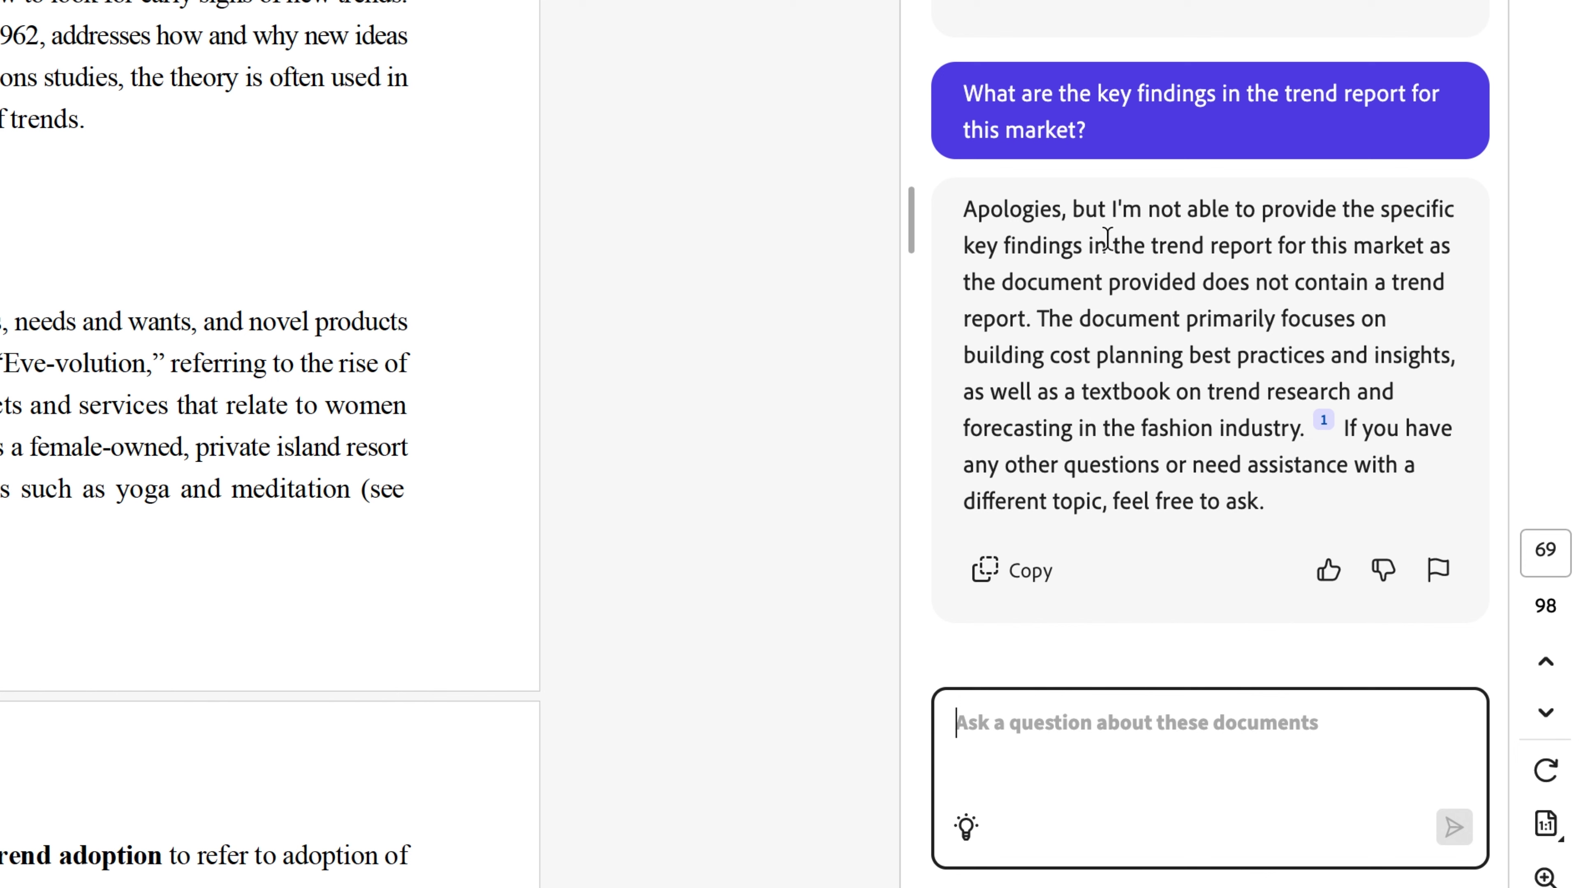
click(1260, 387)
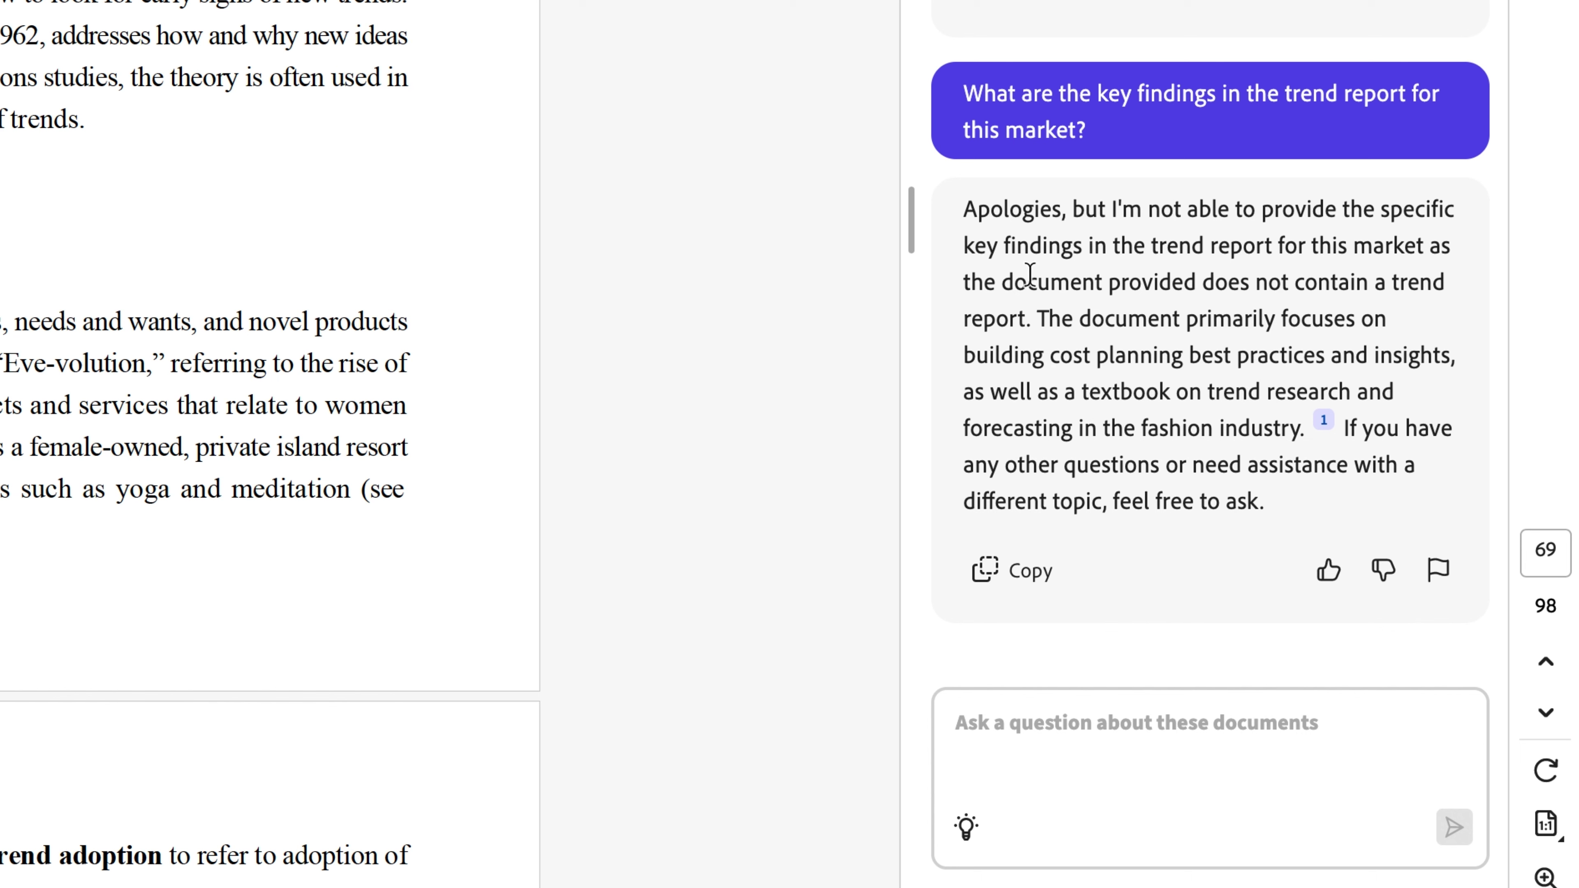
drag(1037, 314, 1306, 429)
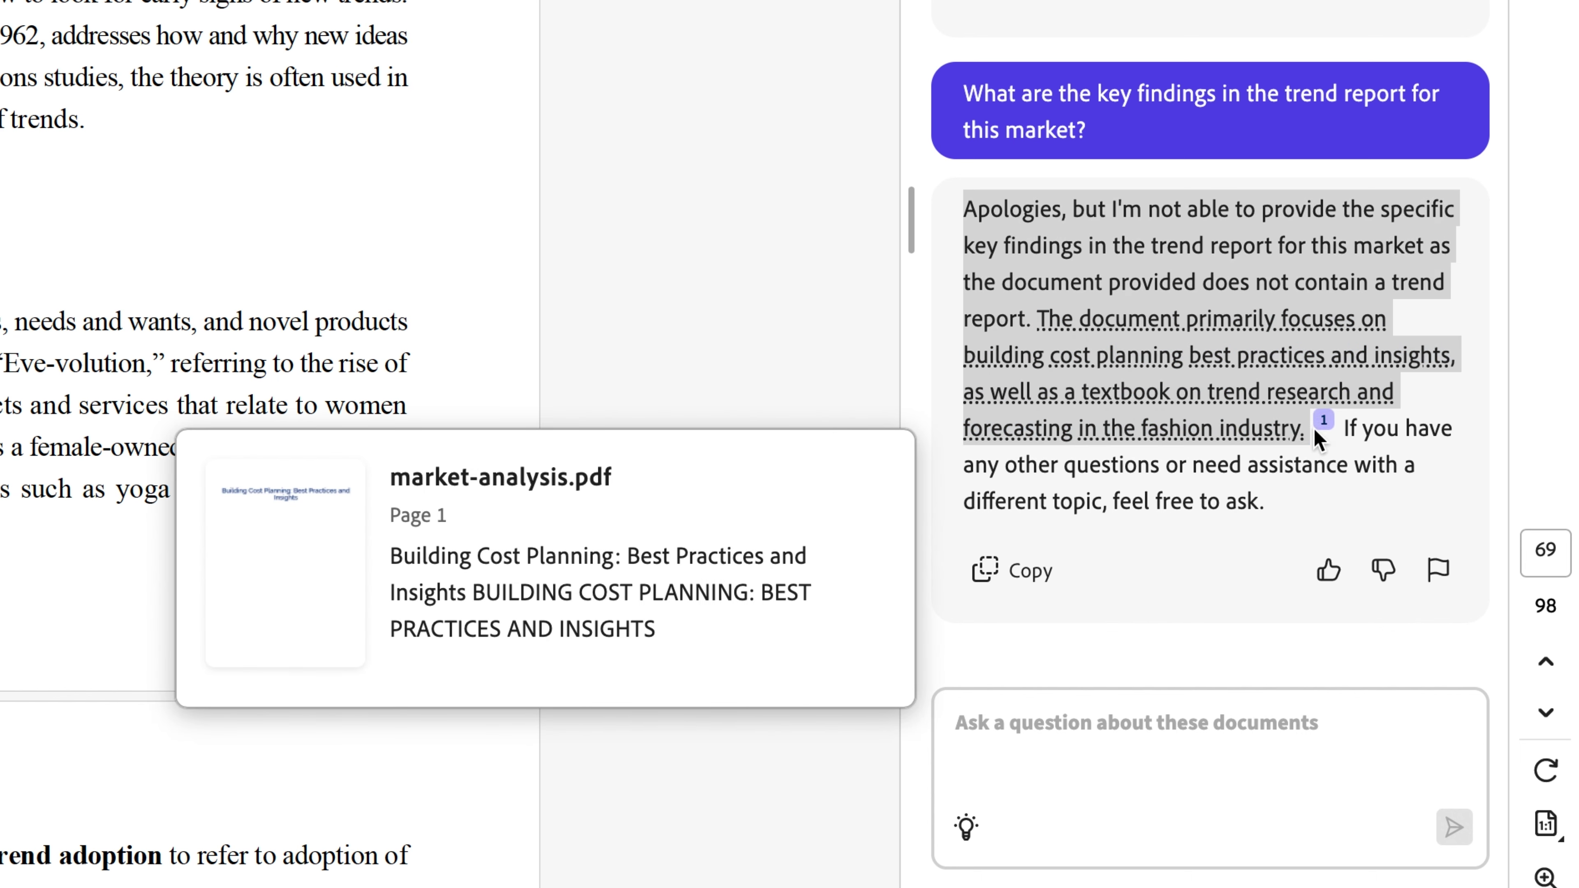
triple_click(1306, 430)
Type the question 'What are the key best practices and insights in this document?'.
click(1147, 345)
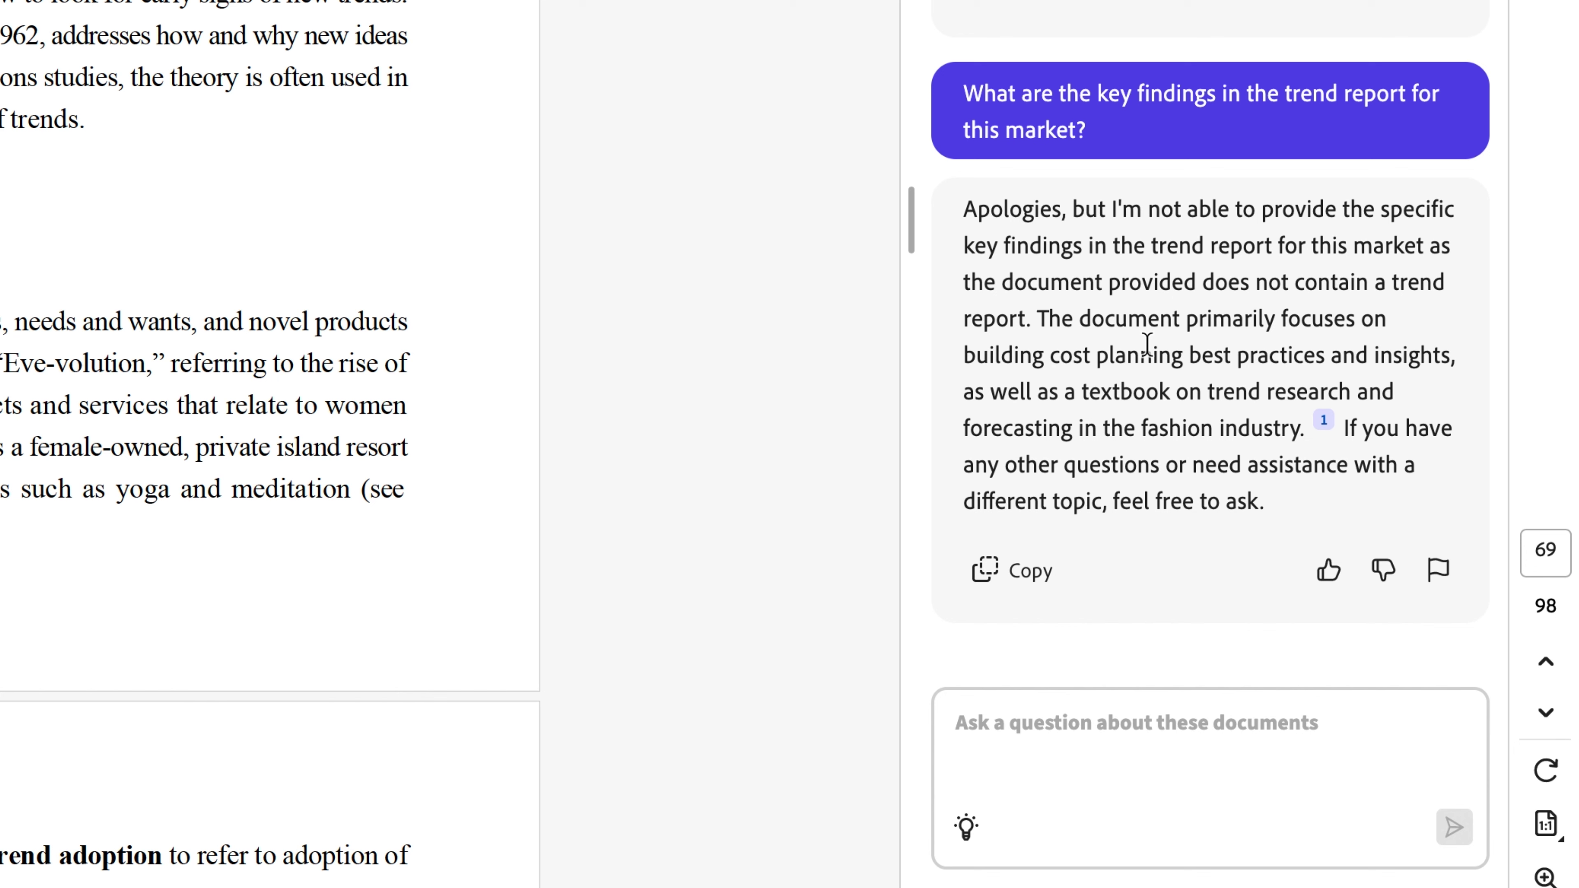
click(1173, 794)
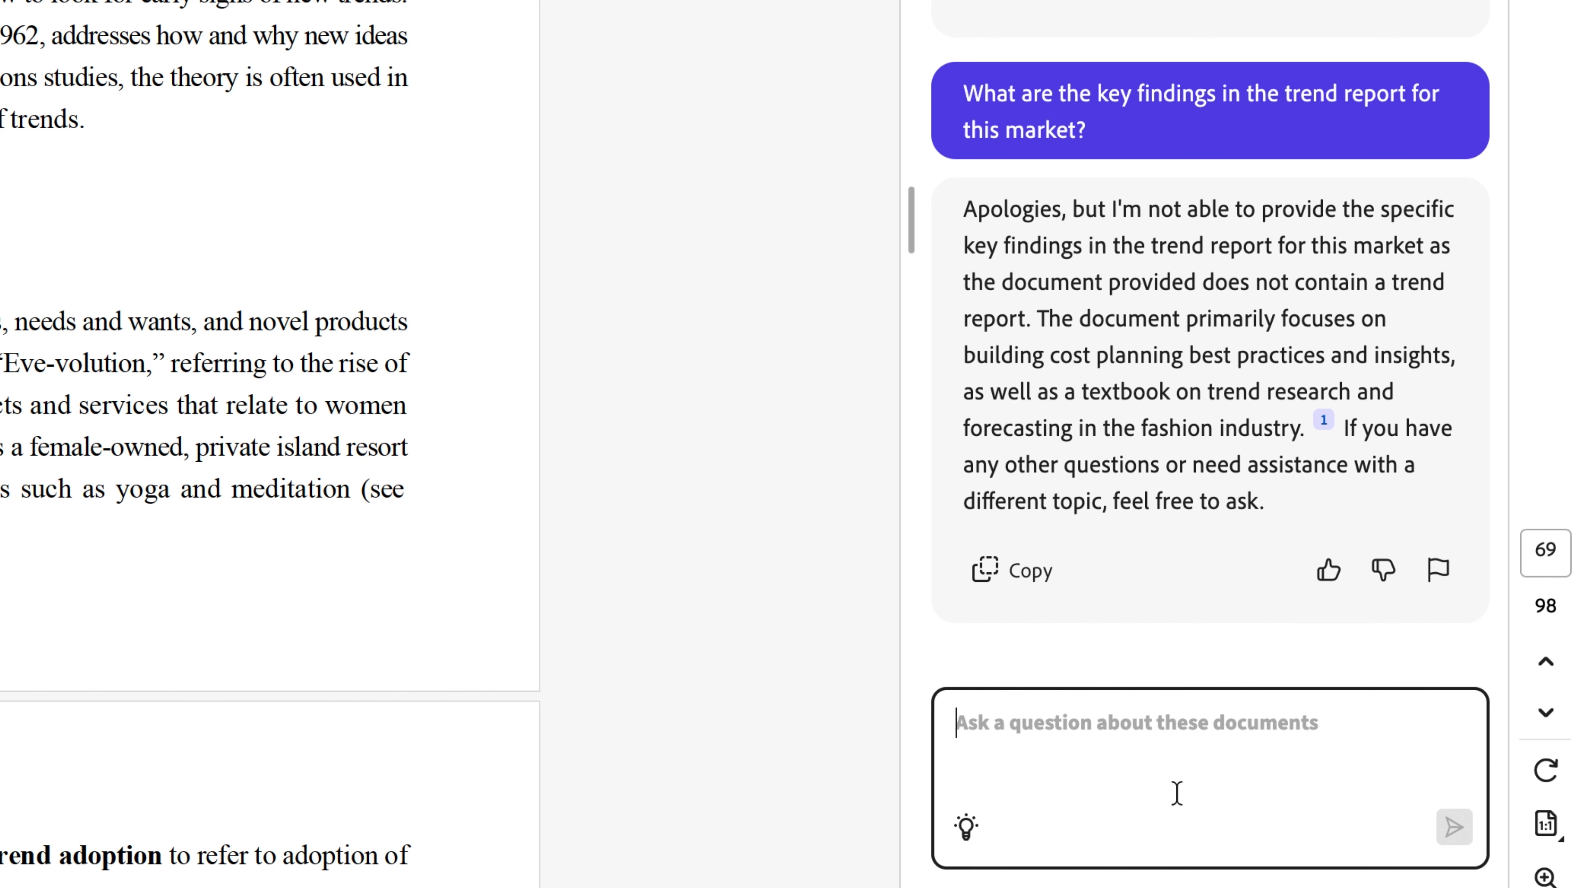
text(What are the key best practices an)
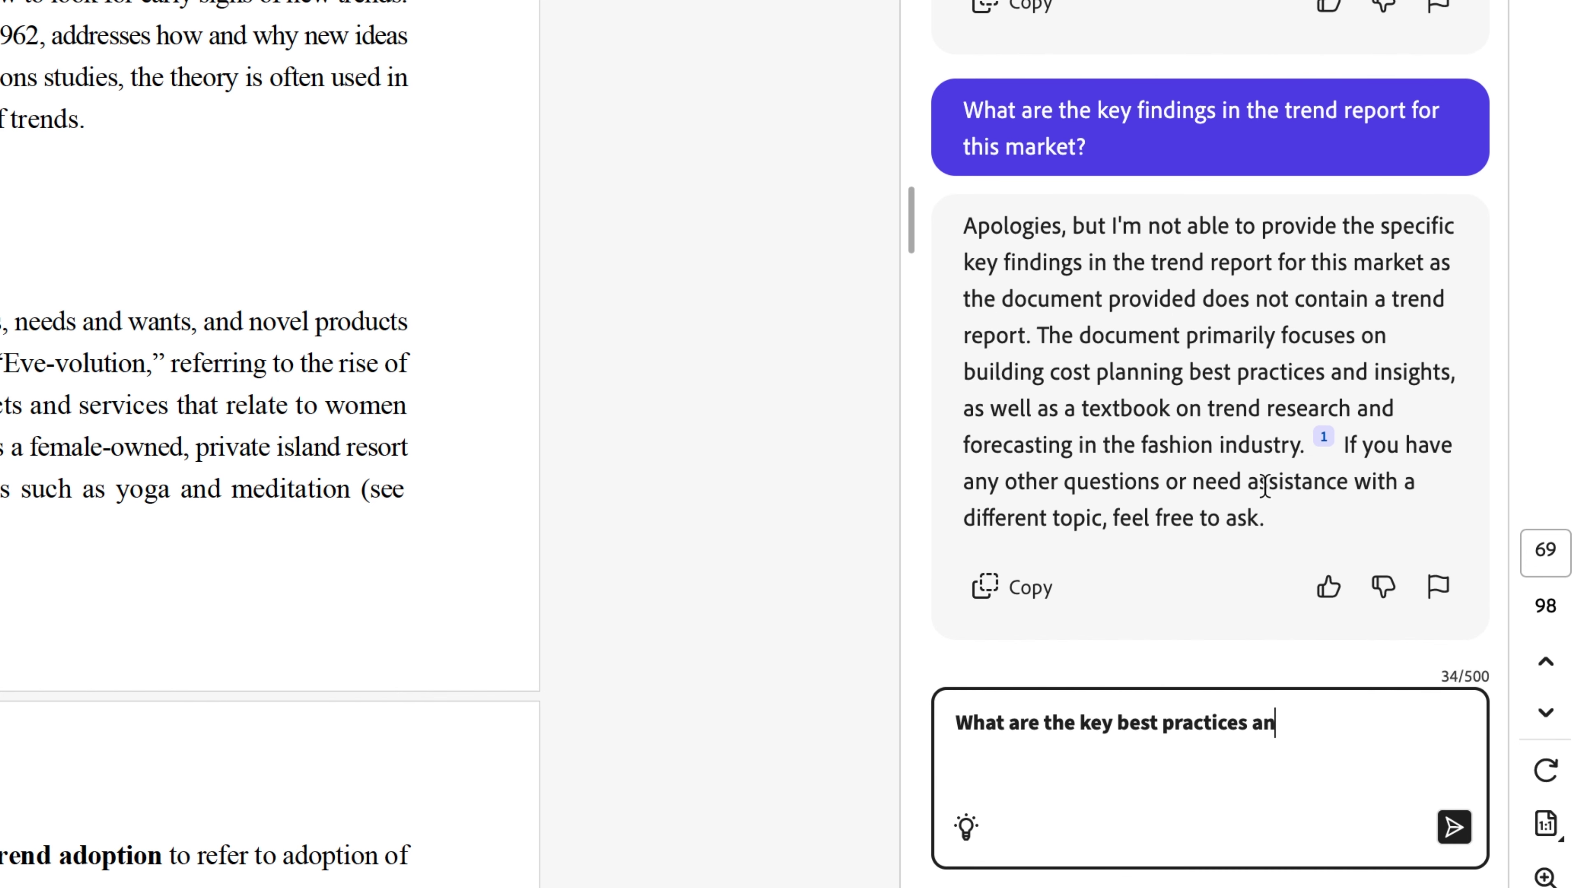
text(d insights)
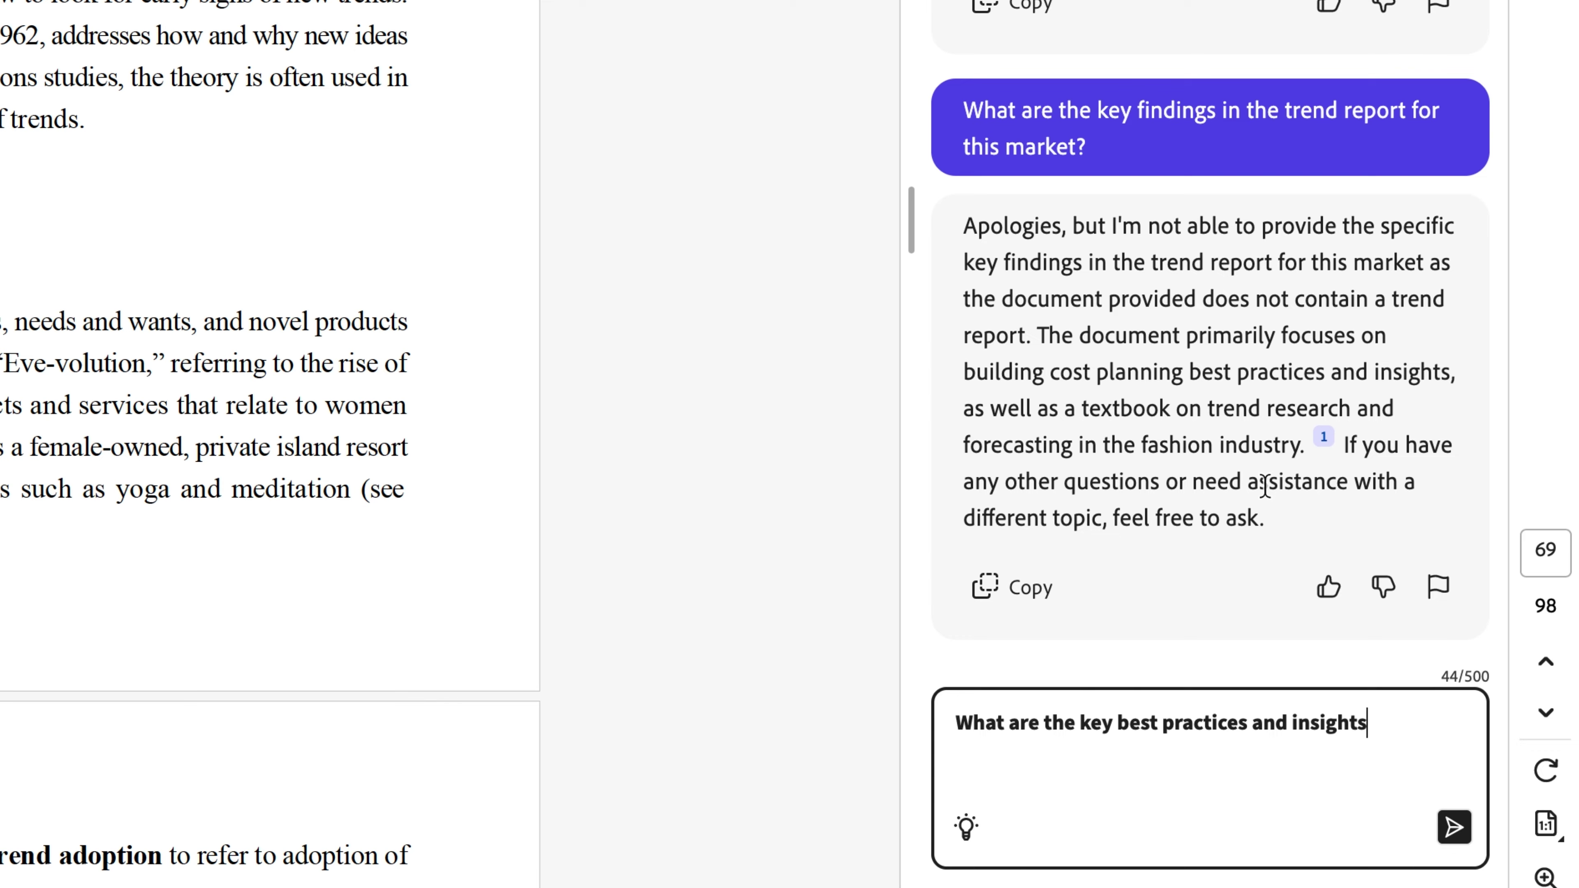
text( in this document?)
Ask for the key best practices and insights from Building Cost Planning and view the answer from its start.
key(Return)
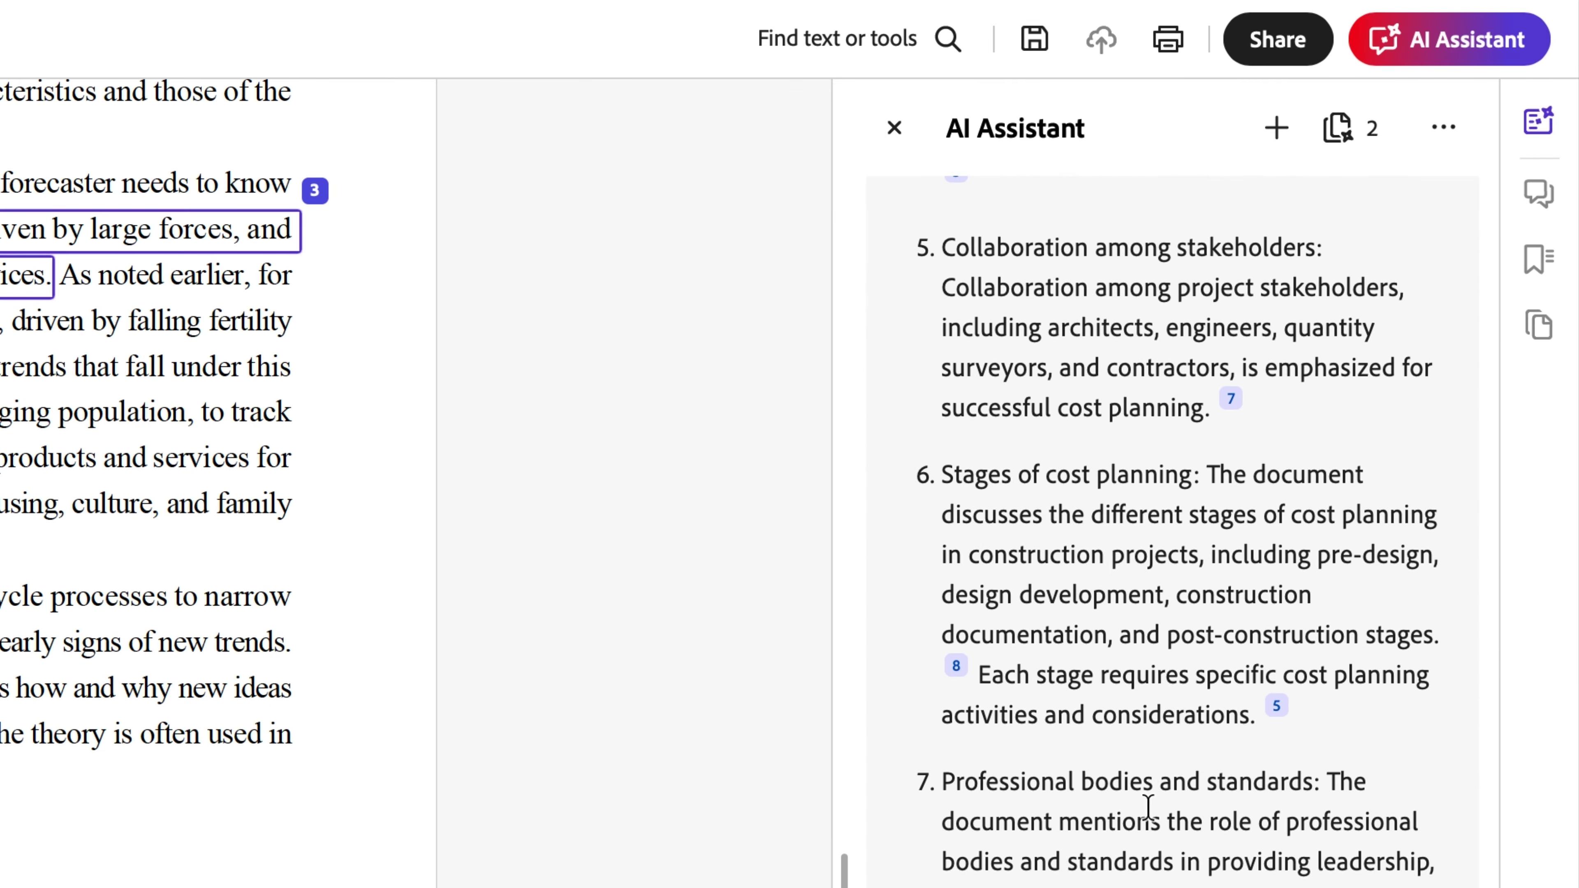
scroll(1151, 796, up, 15)
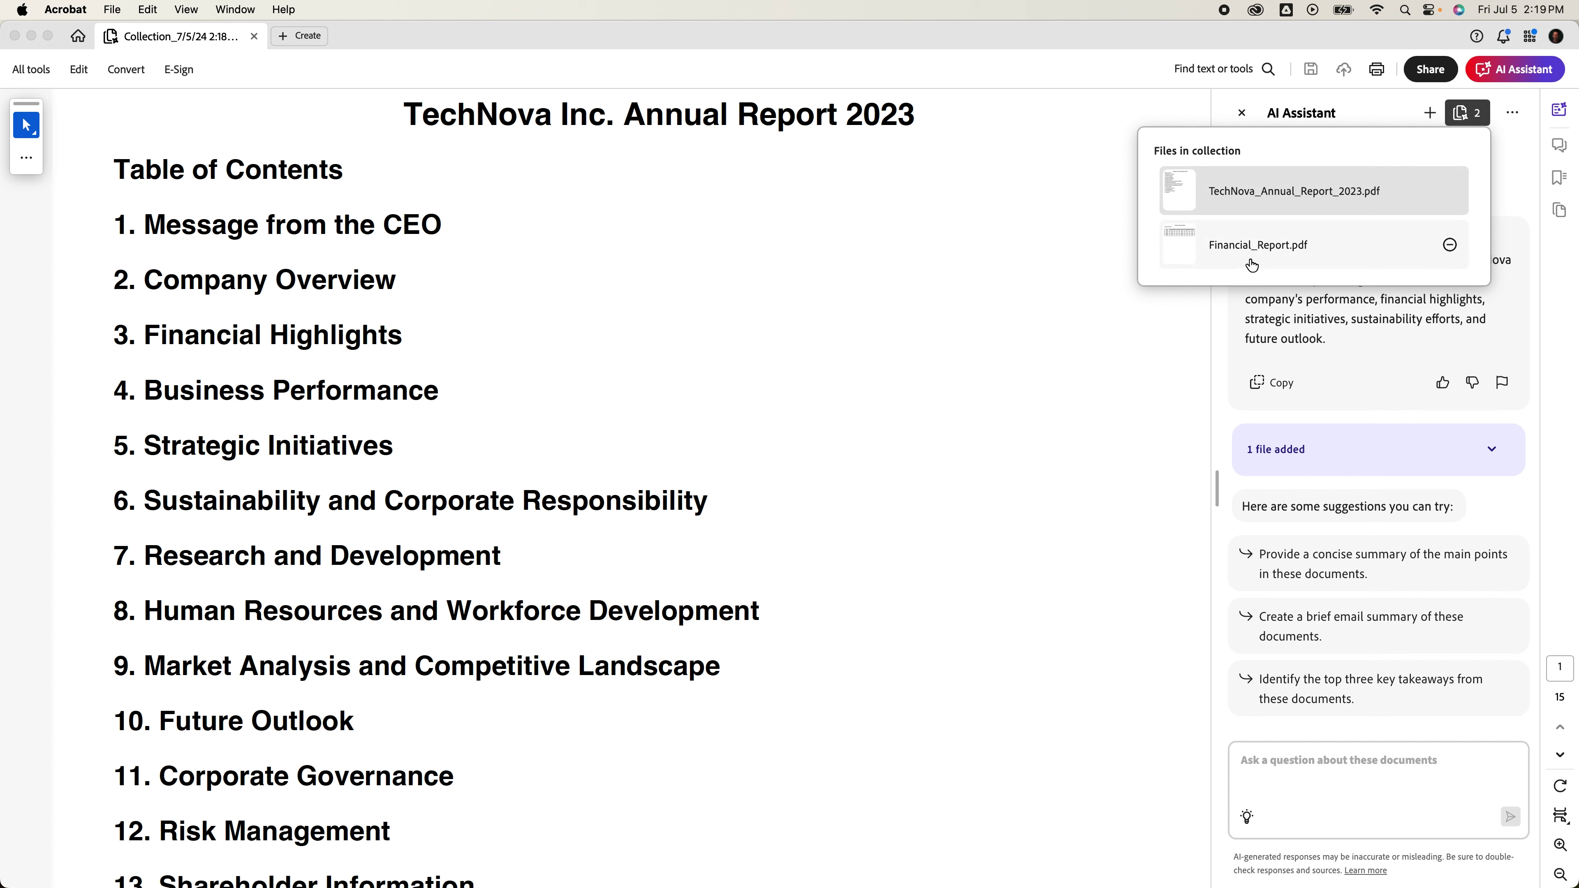
Close the collection list of TechNova_Annual_Report_2023.pdf and Financial_Report.pdf and return to the question box.
drag(1252, 265, 1146, 482)
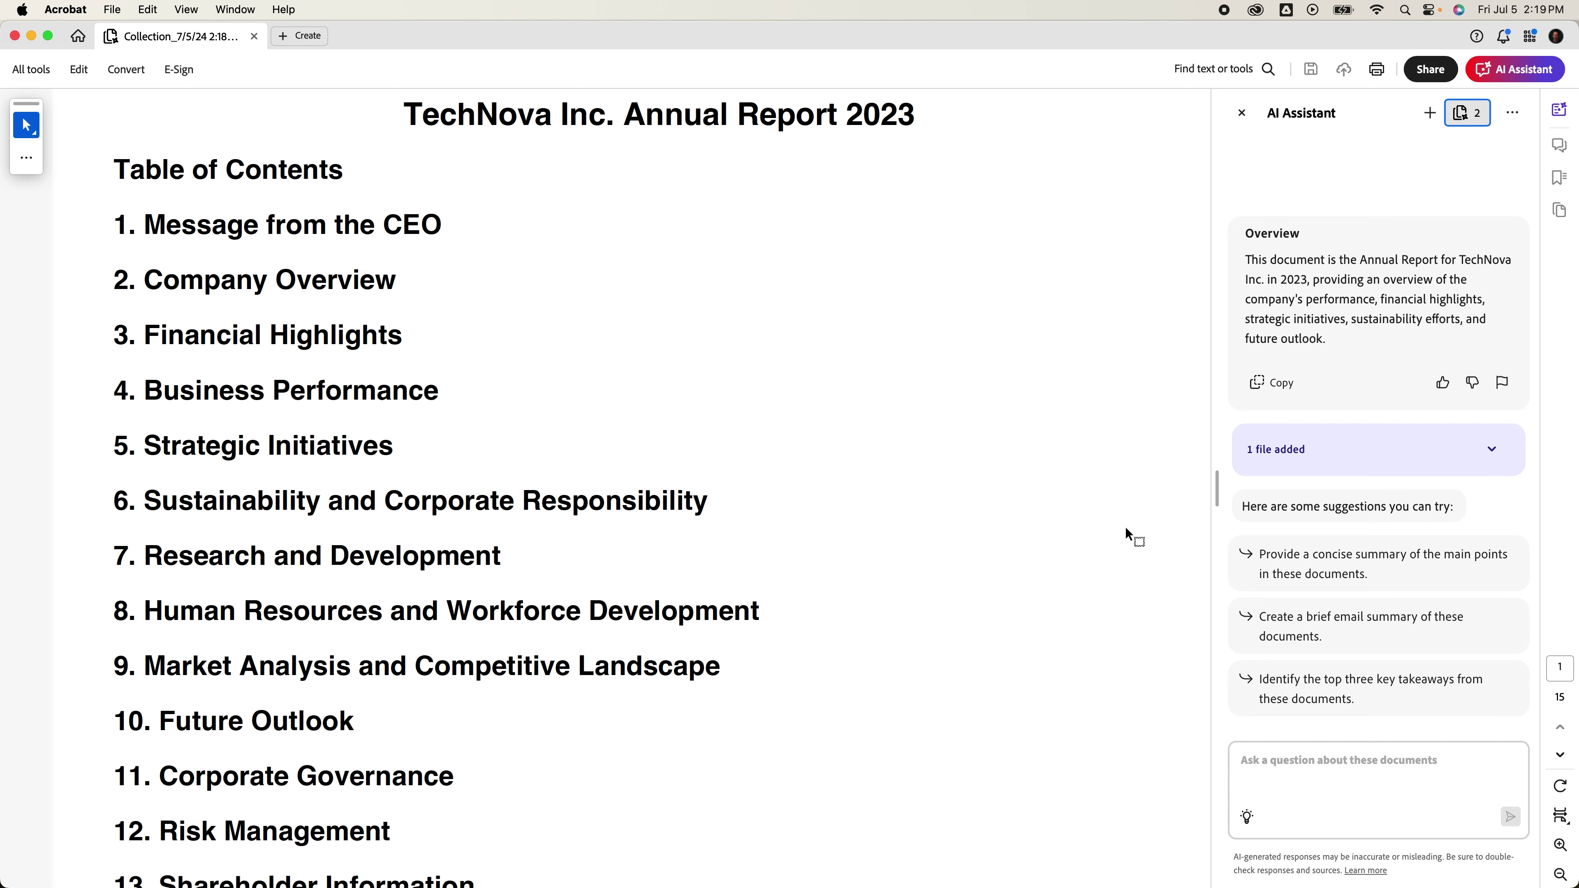
click(1317, 774)
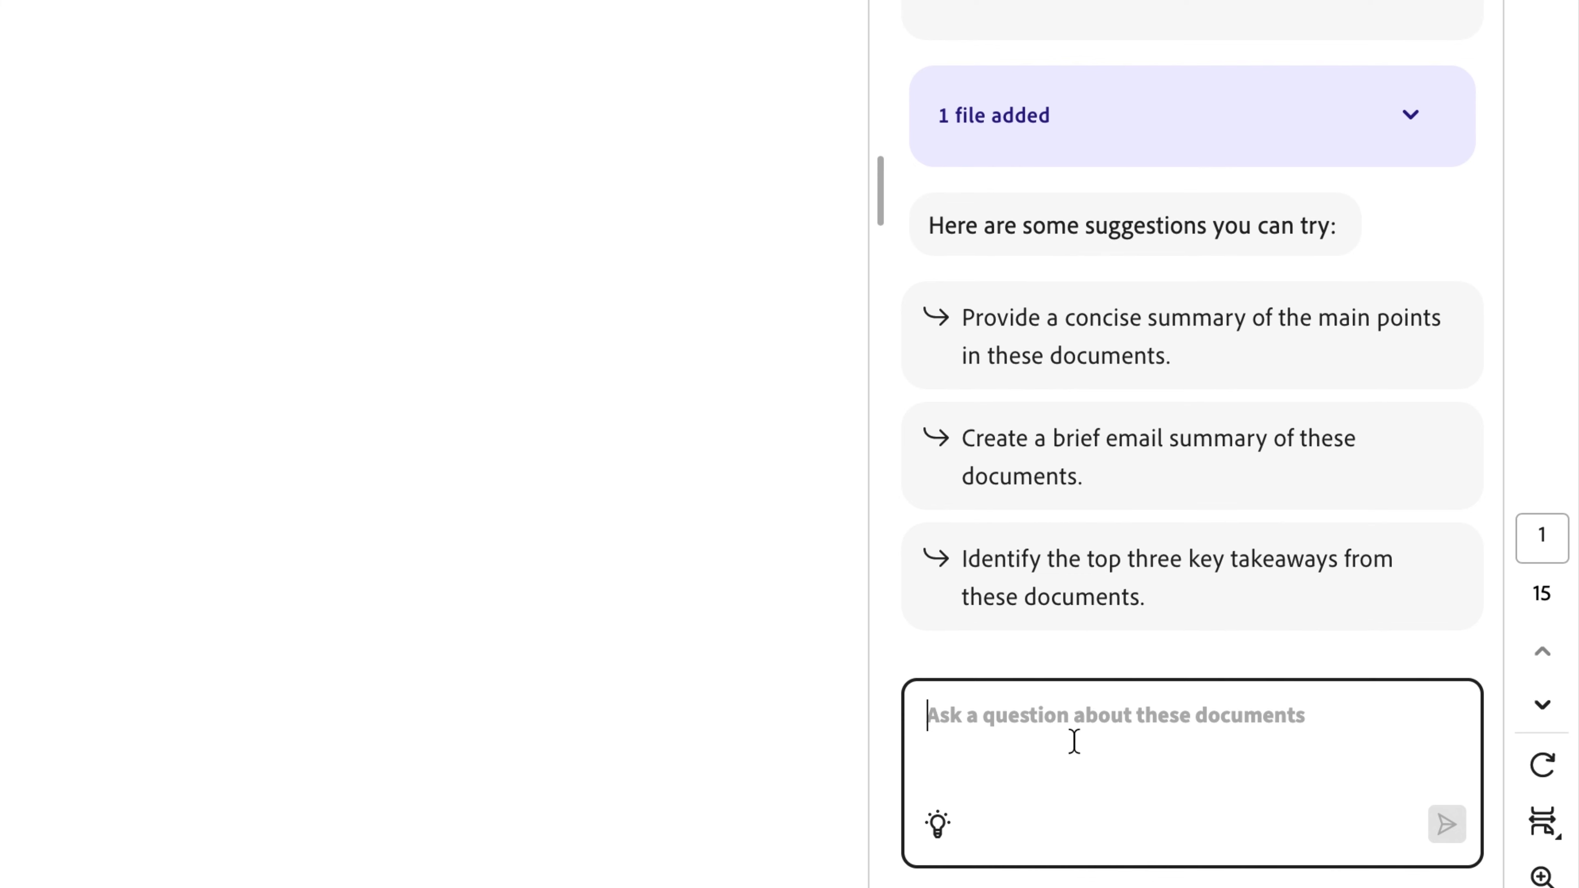
Ask: 'If you were the CEO, what are three questions you'd ask about this company report?'.
text(If )
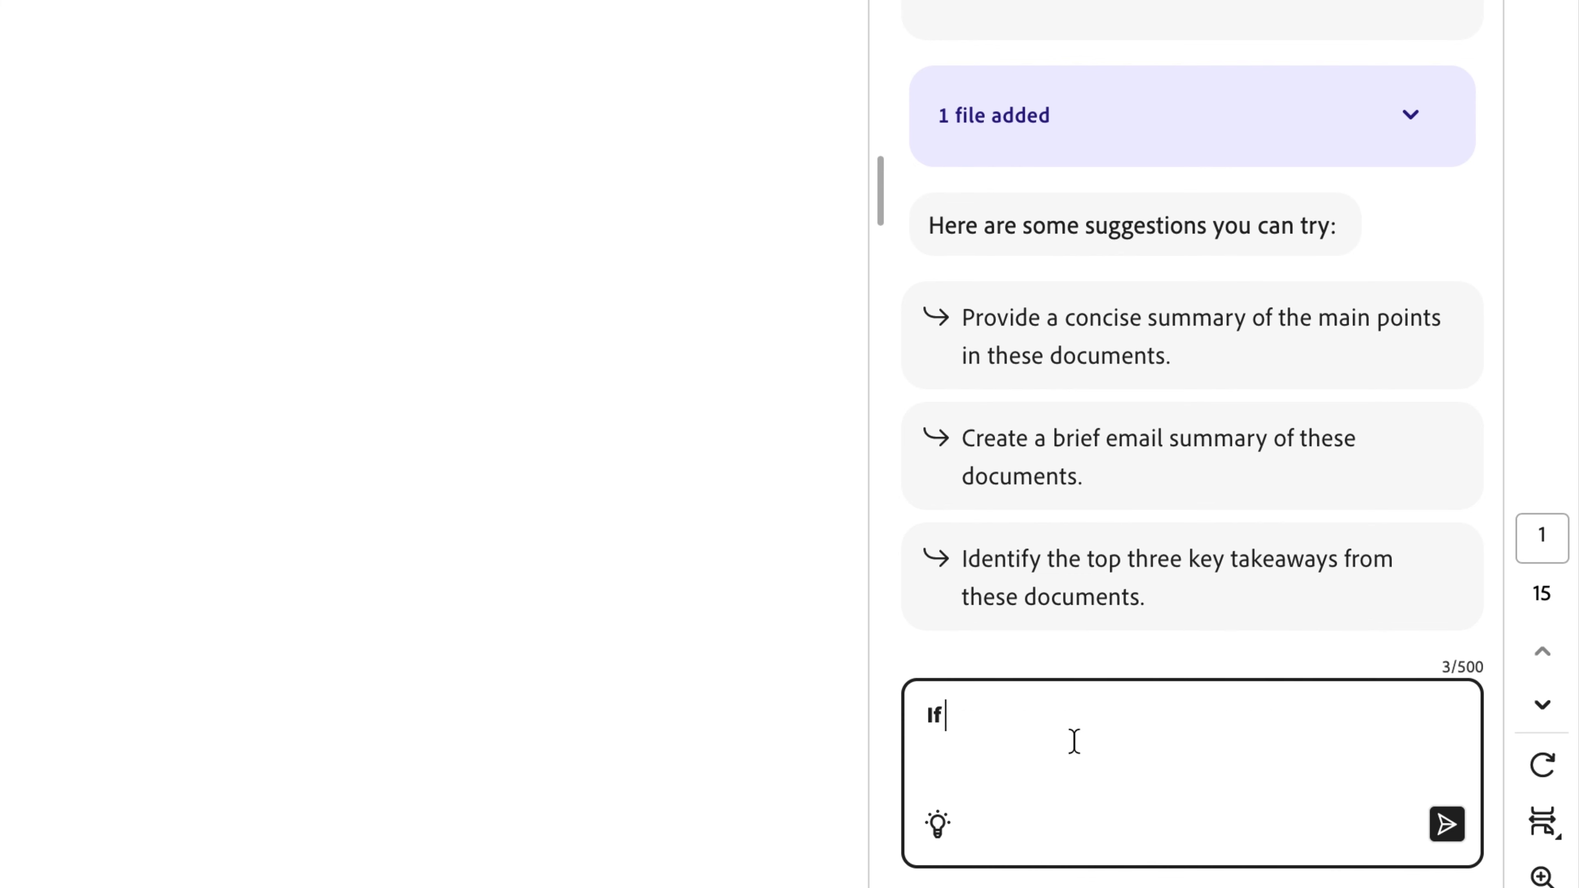
text(you were the CEO, what are three que)
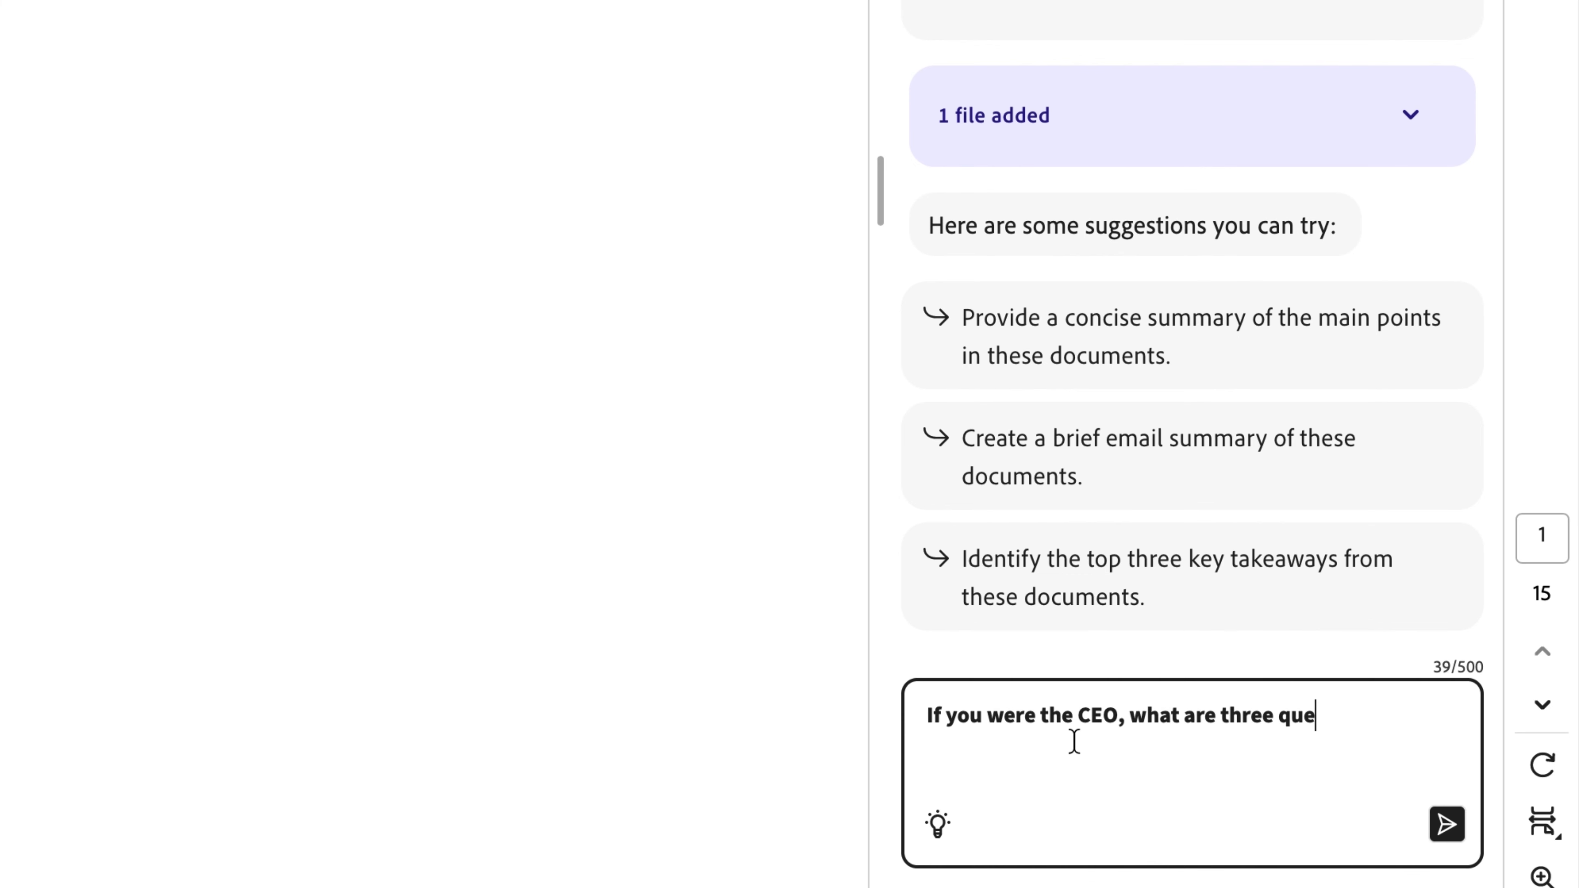
text(stions you'd ask about this company report?)
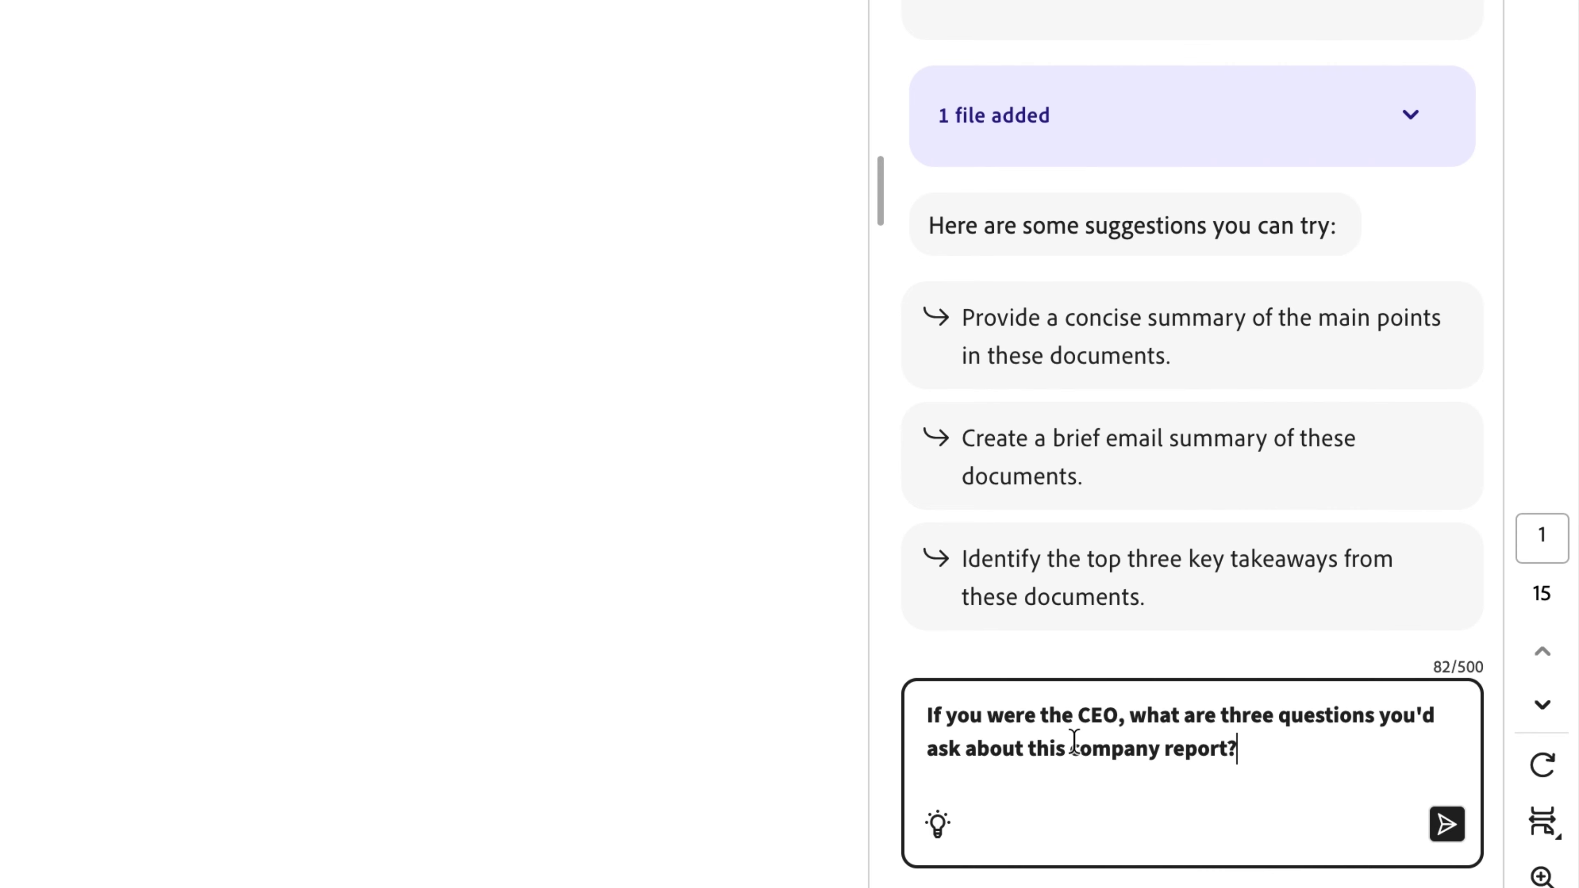
key(Return)
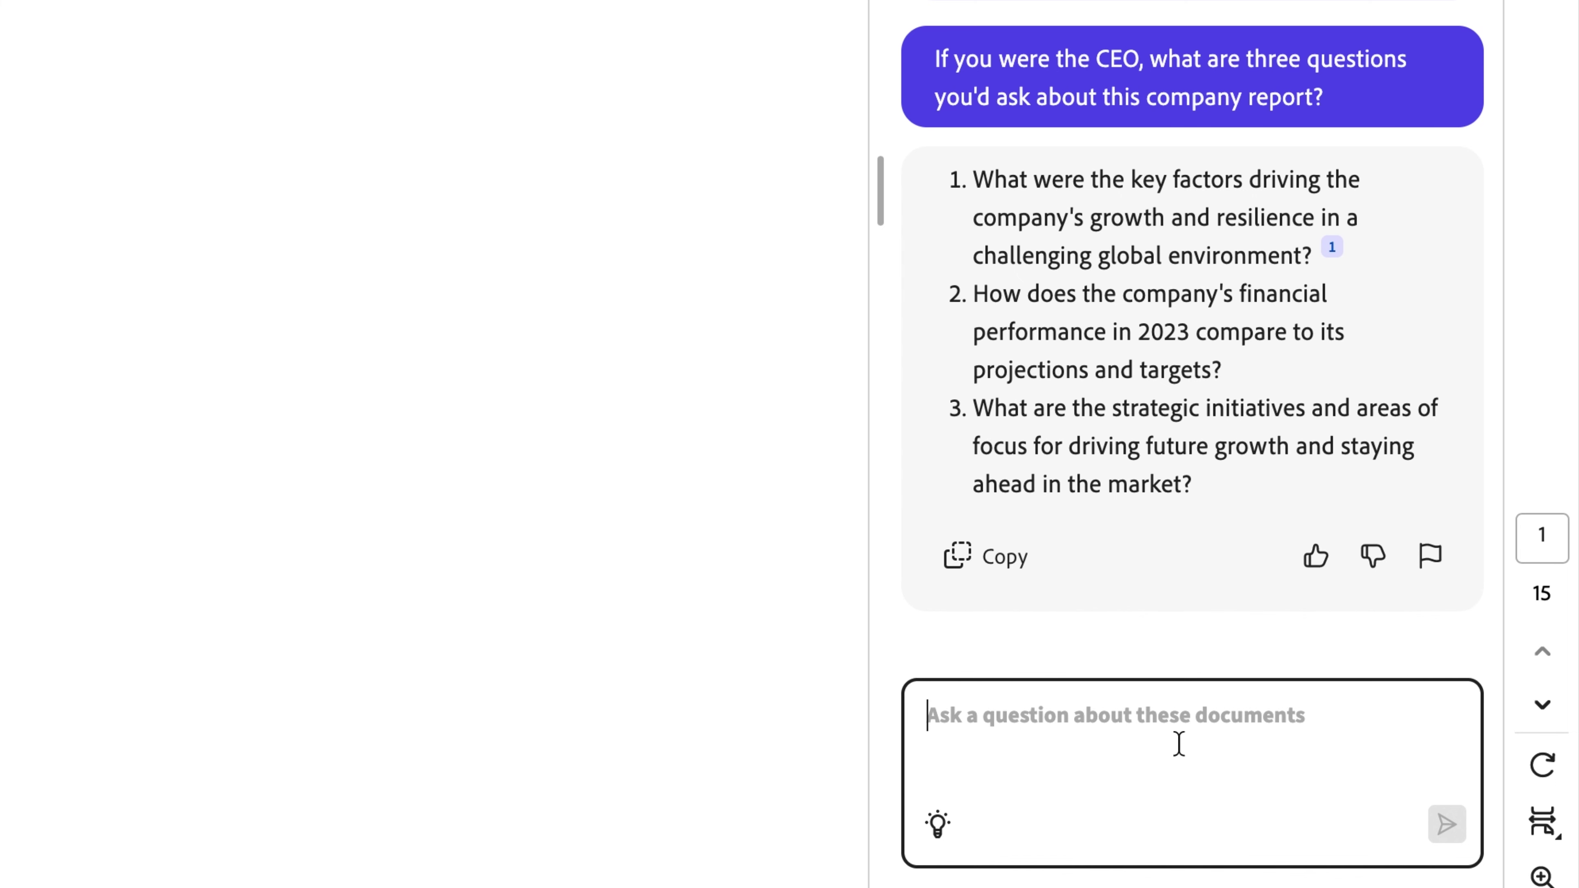
Request webinar ideas based on TechNova and check the report passage behind citation 1.
text(Give me so)
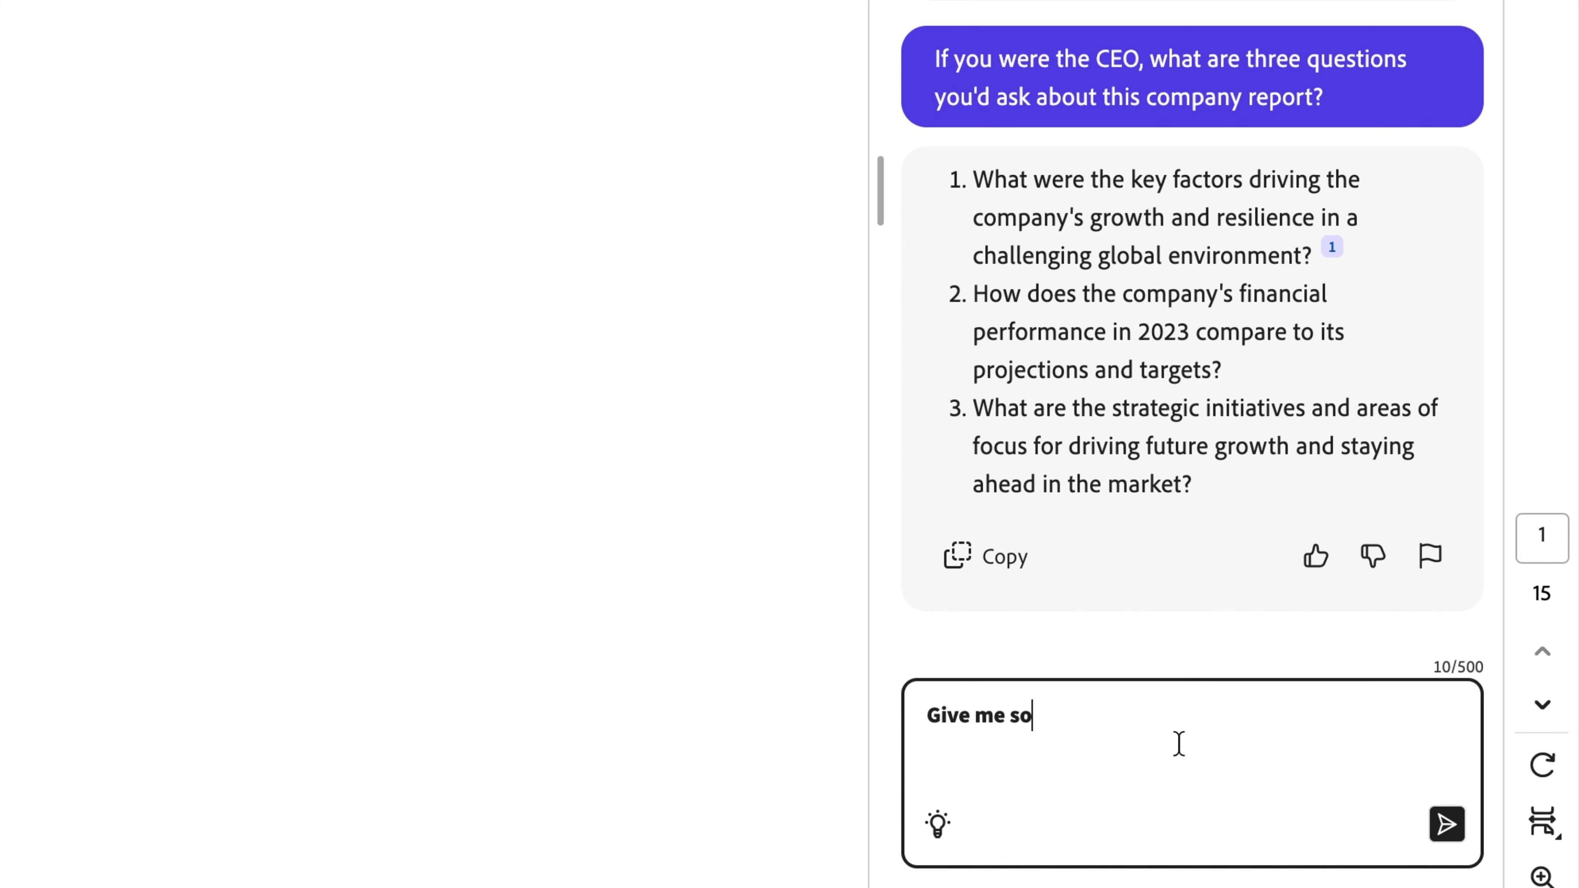
text(me potential webinar ideas based on this company)
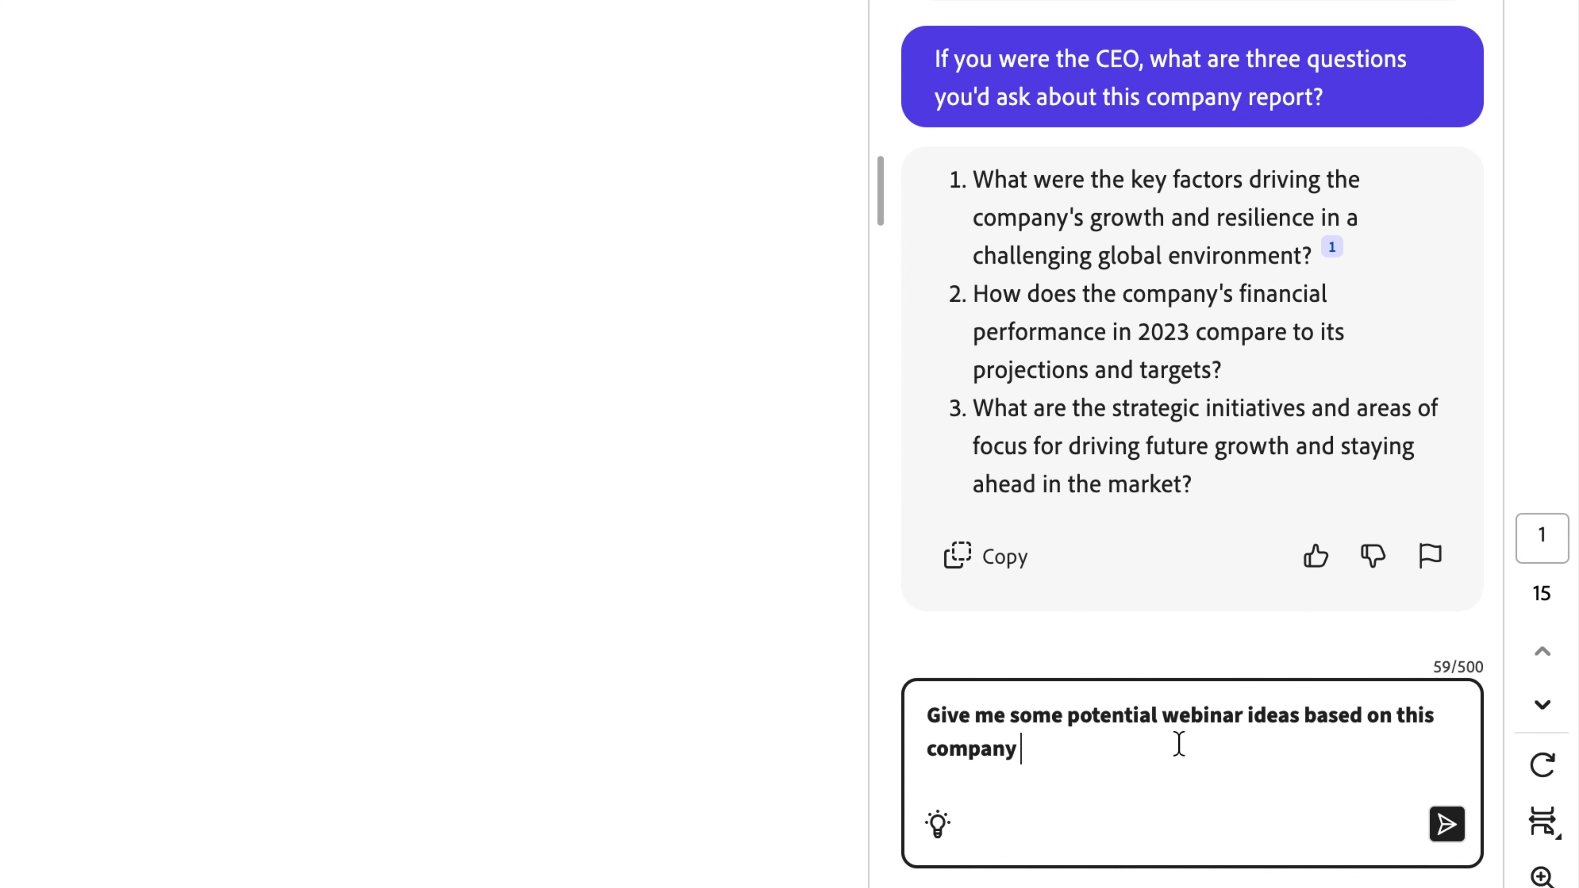
key(Return)
click(1290, 373)
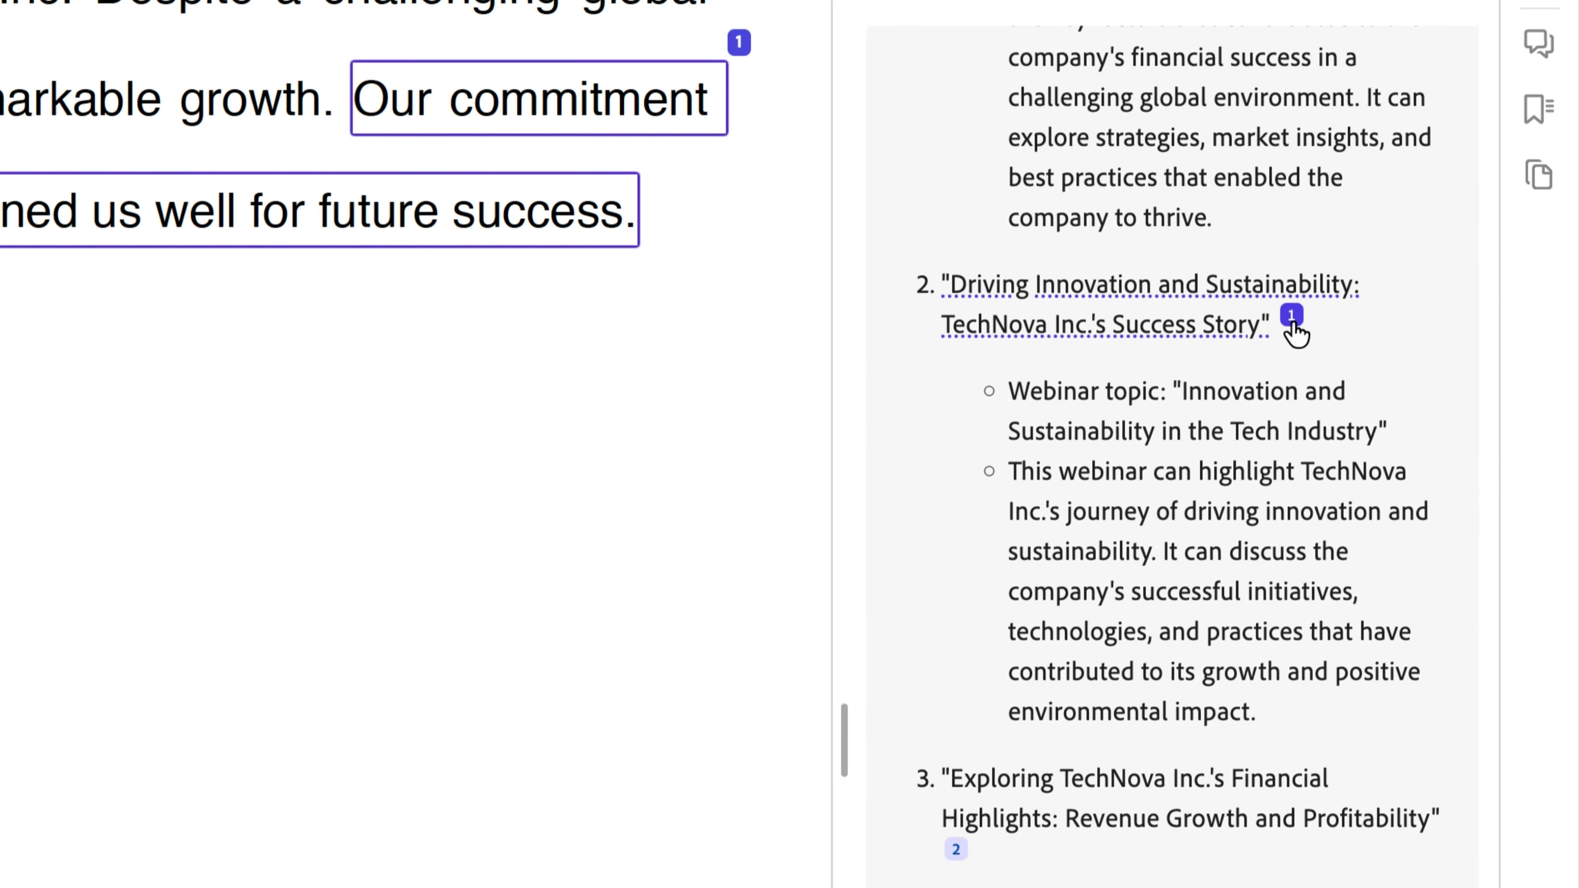
scroll(1113, 798, down, 10)
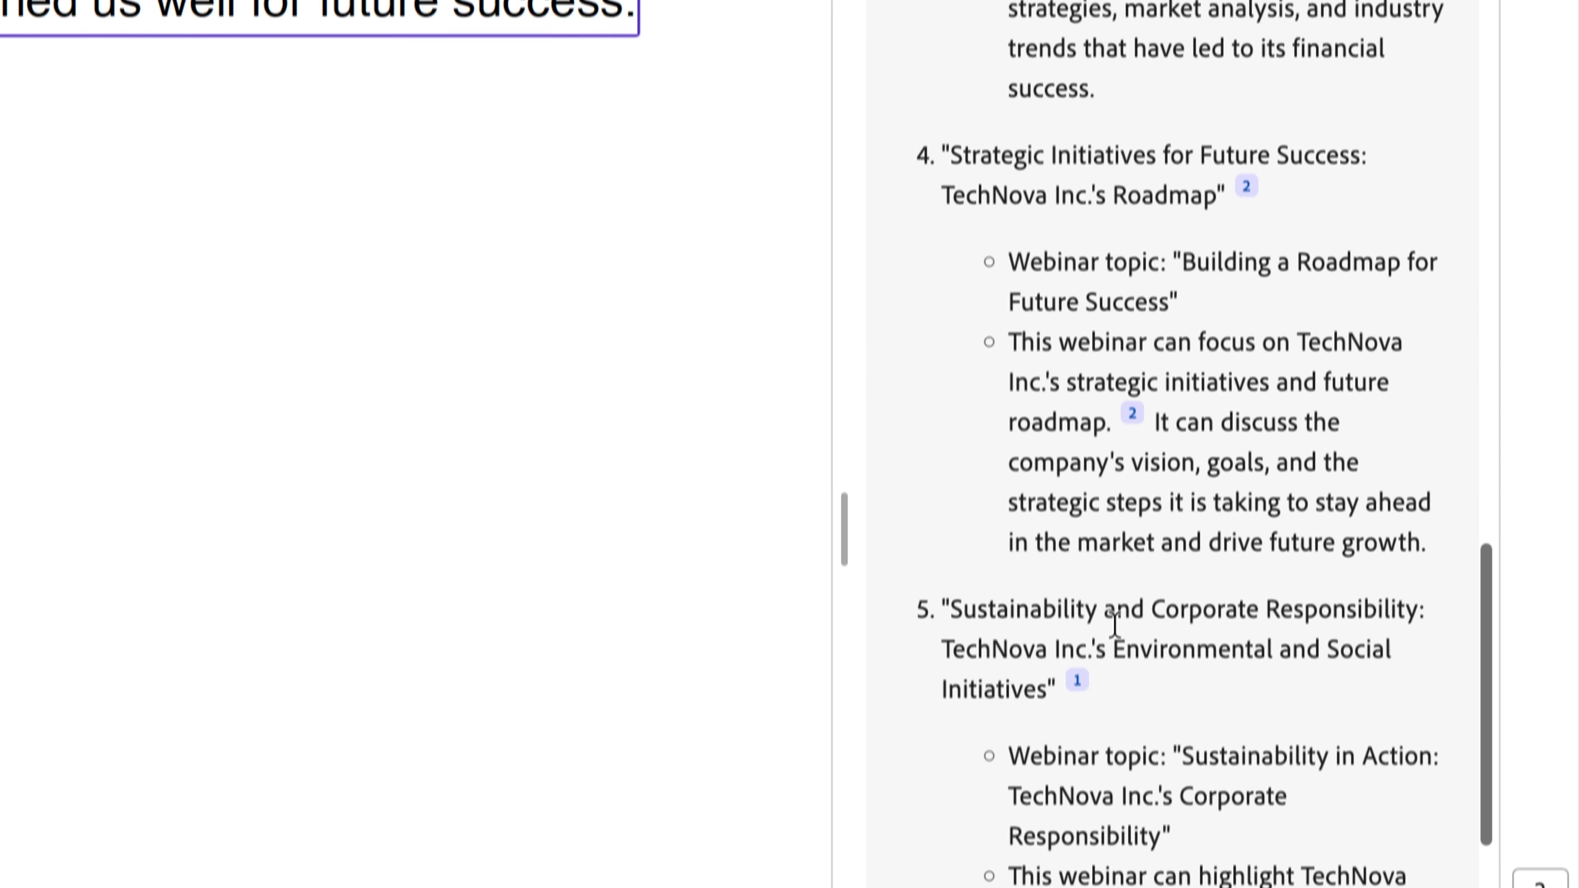
scroll(1152, 158, down, 5)
Request 3 blog topic ideas from the financial statement and copy the answer to the clipboard.
click(1120, 753)
text(Generate )
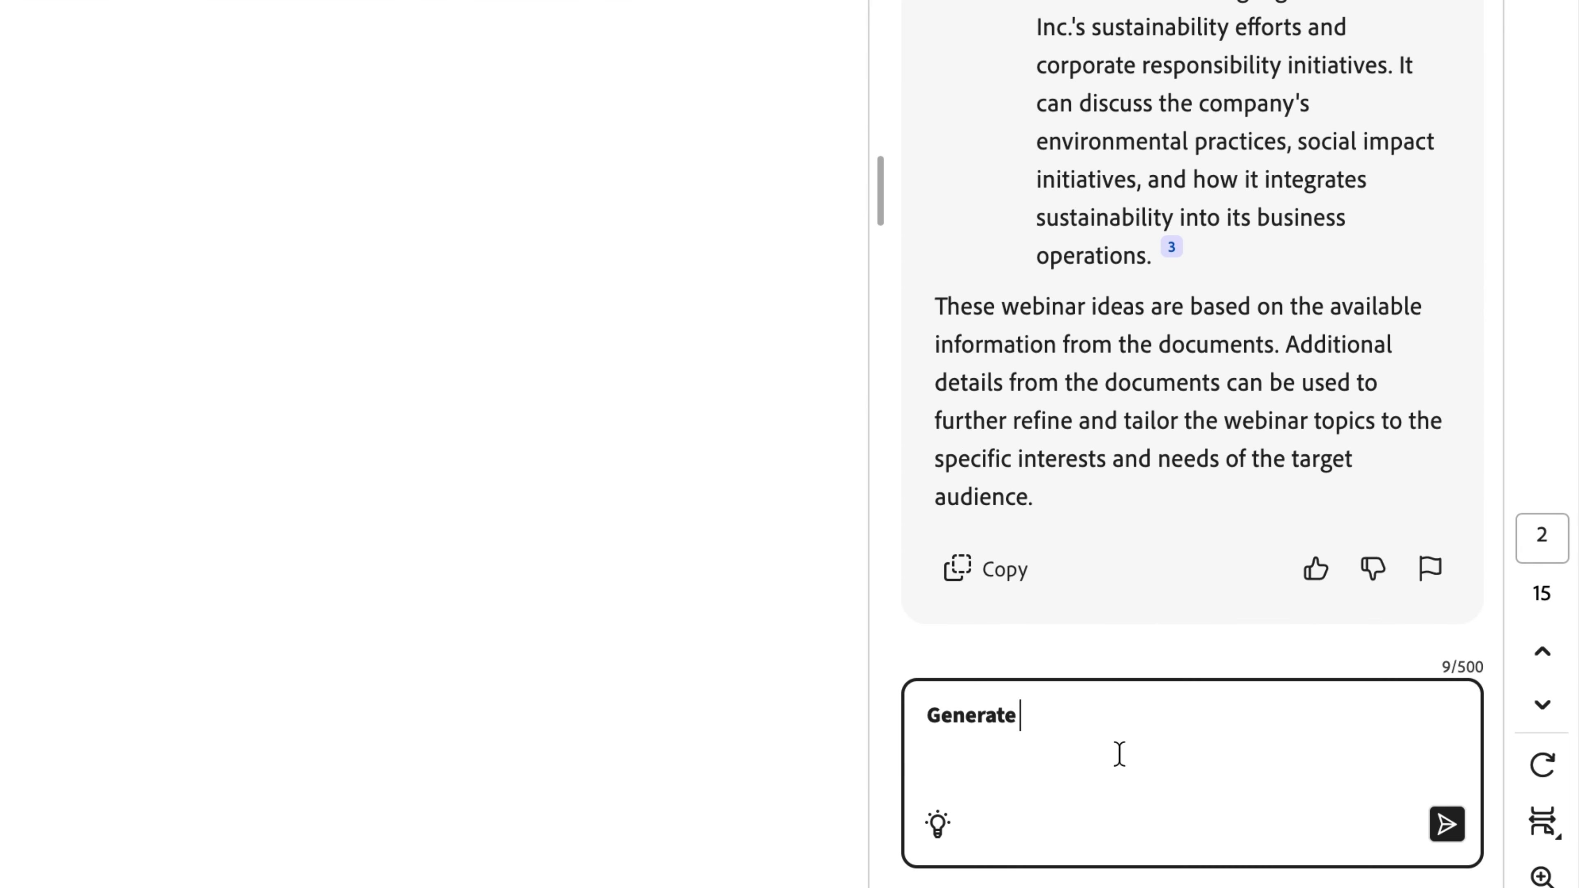
text(3 blog topic ideas I)
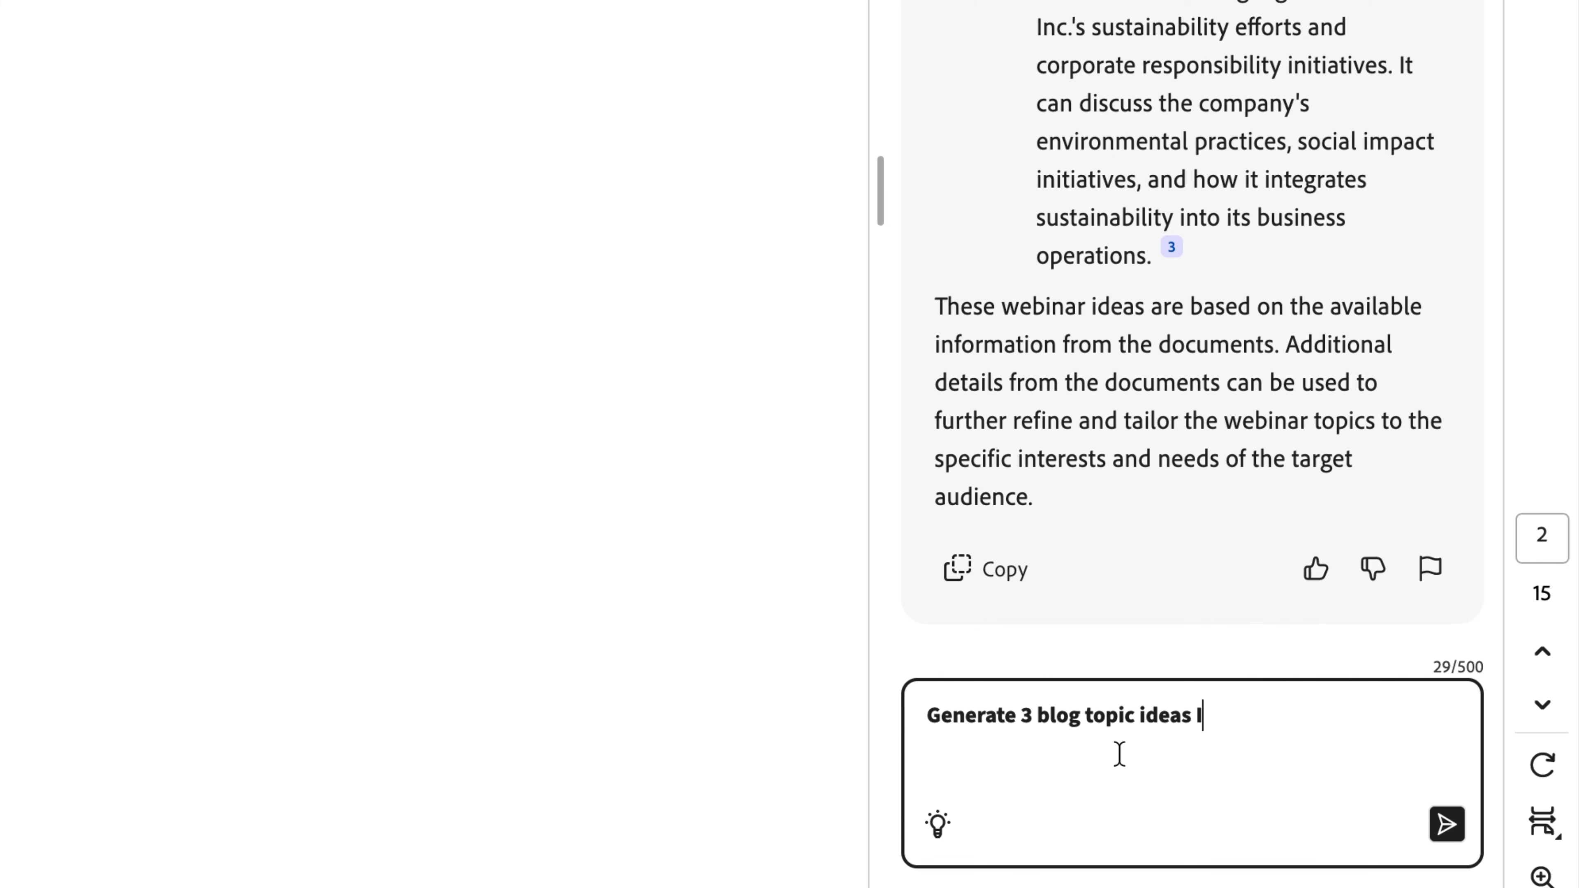
text( can use based on the financial statemen)
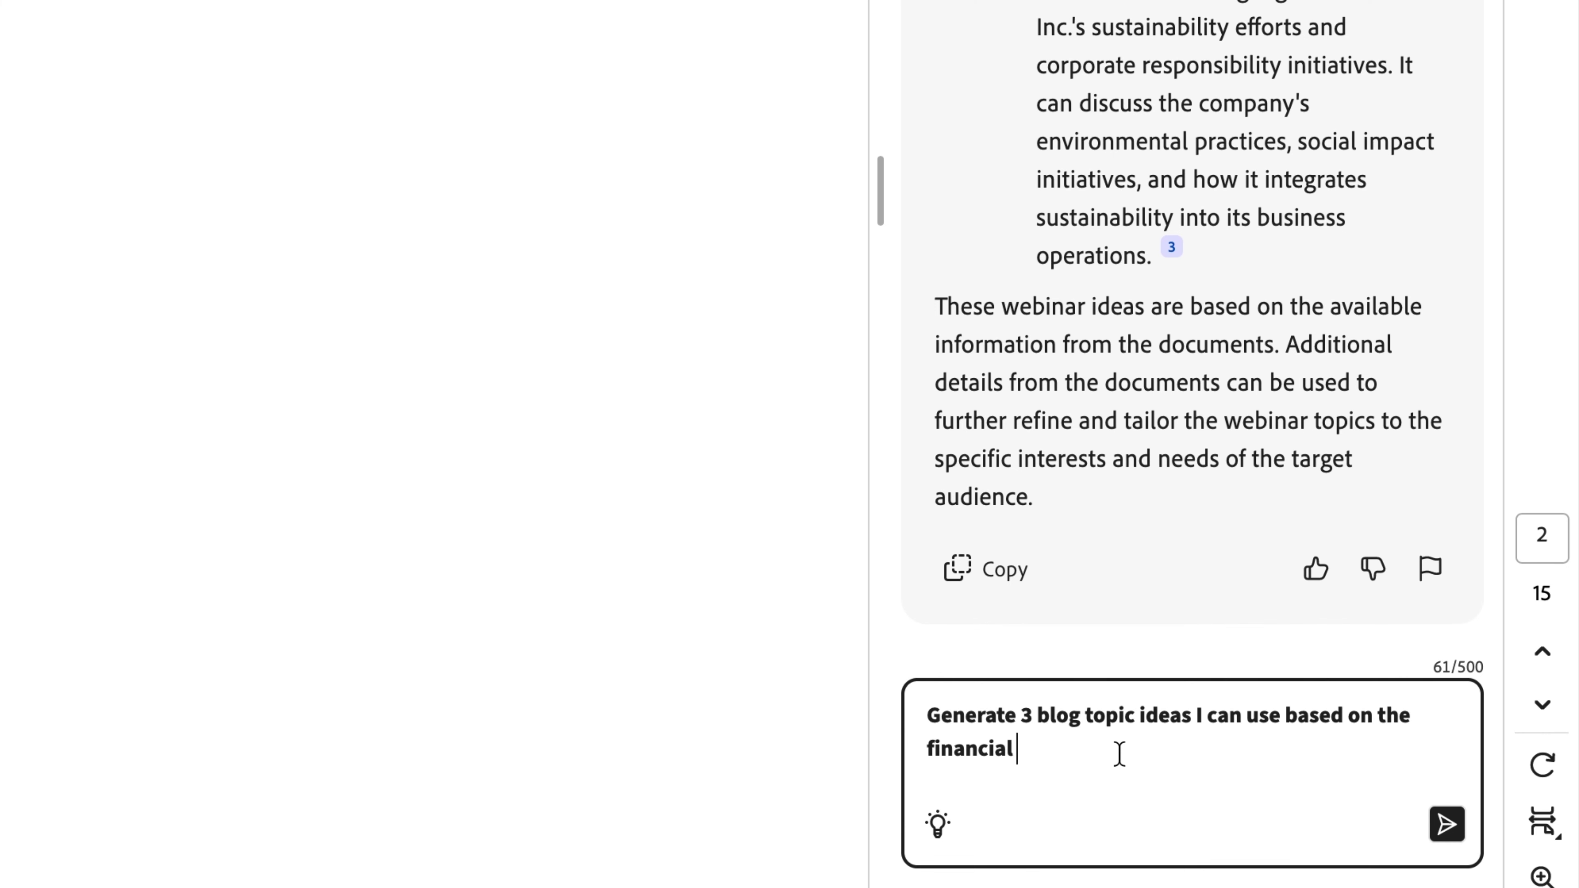
text(t.)
key(Return)
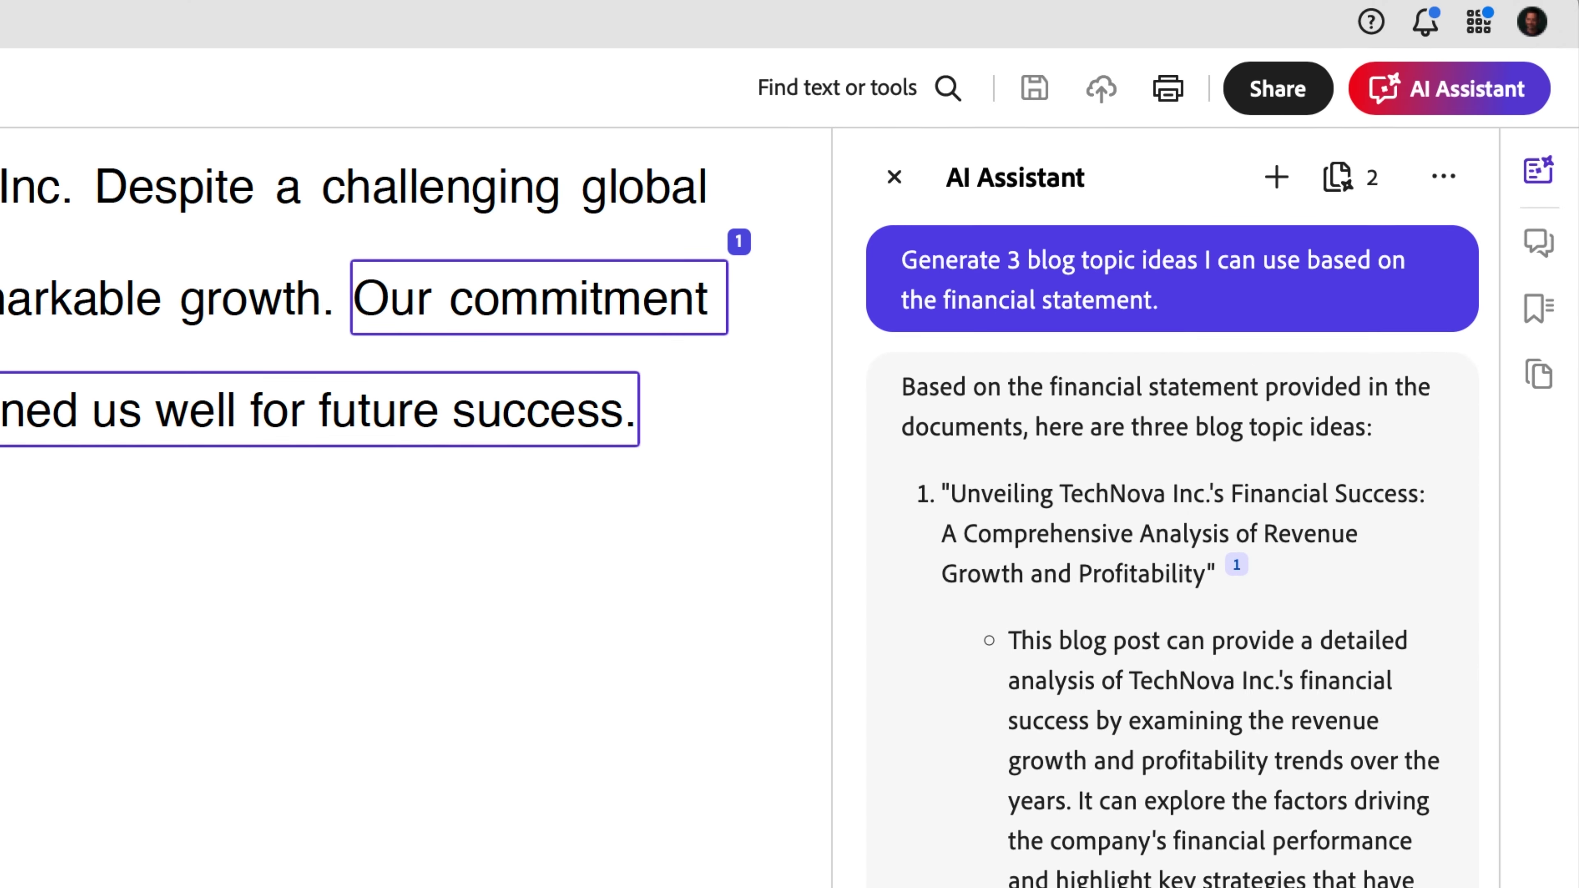
scroll(1104, 861, down, 3)
scroll(1104, 862, down, 10)
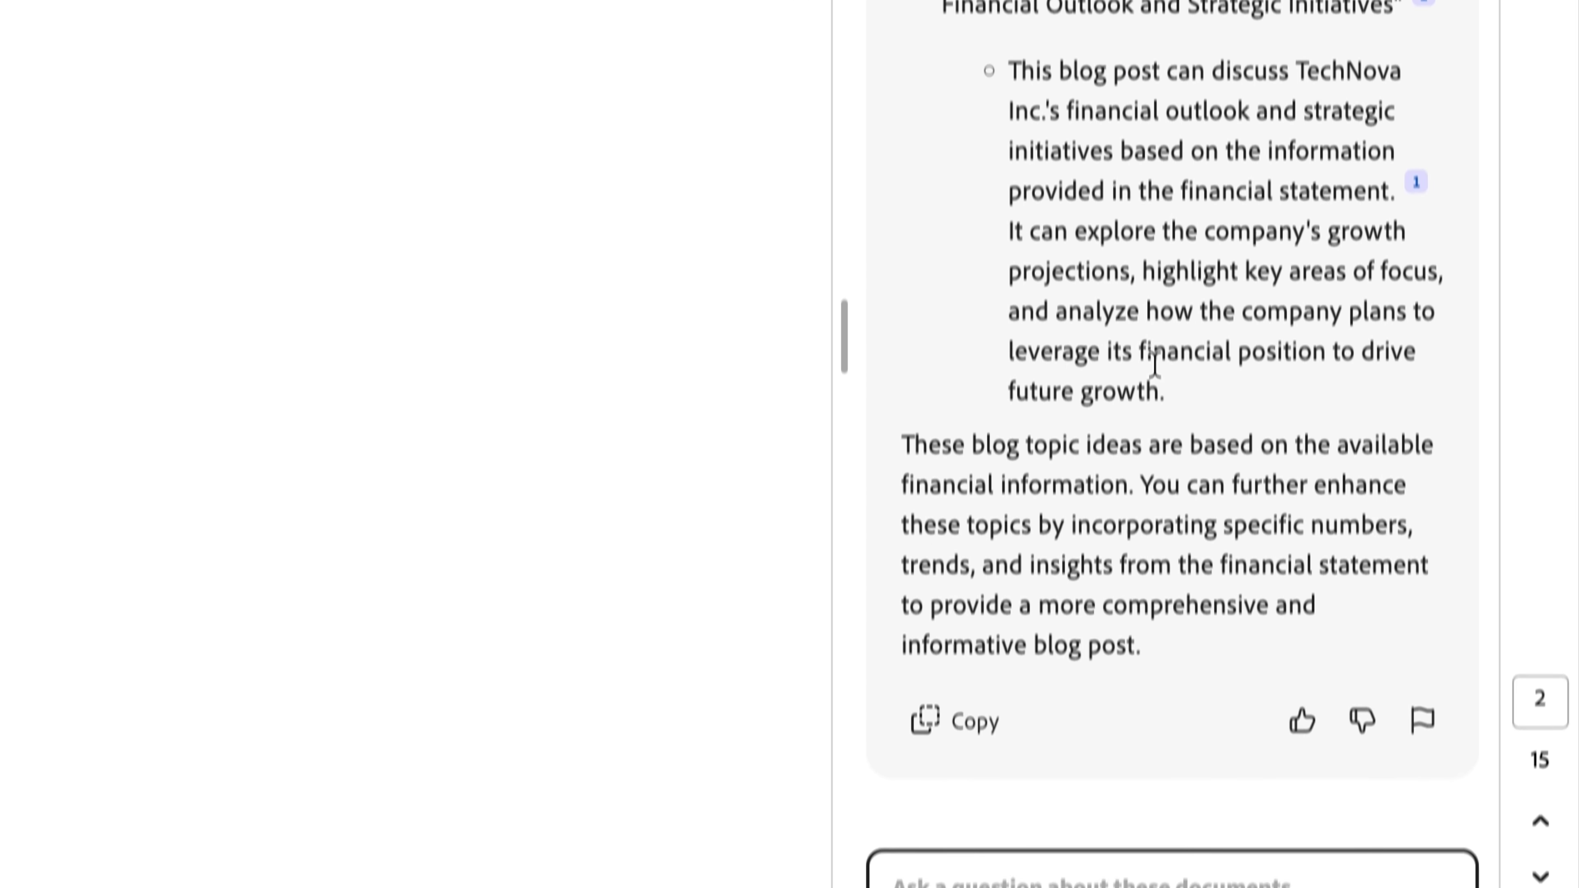
click(967, 594)
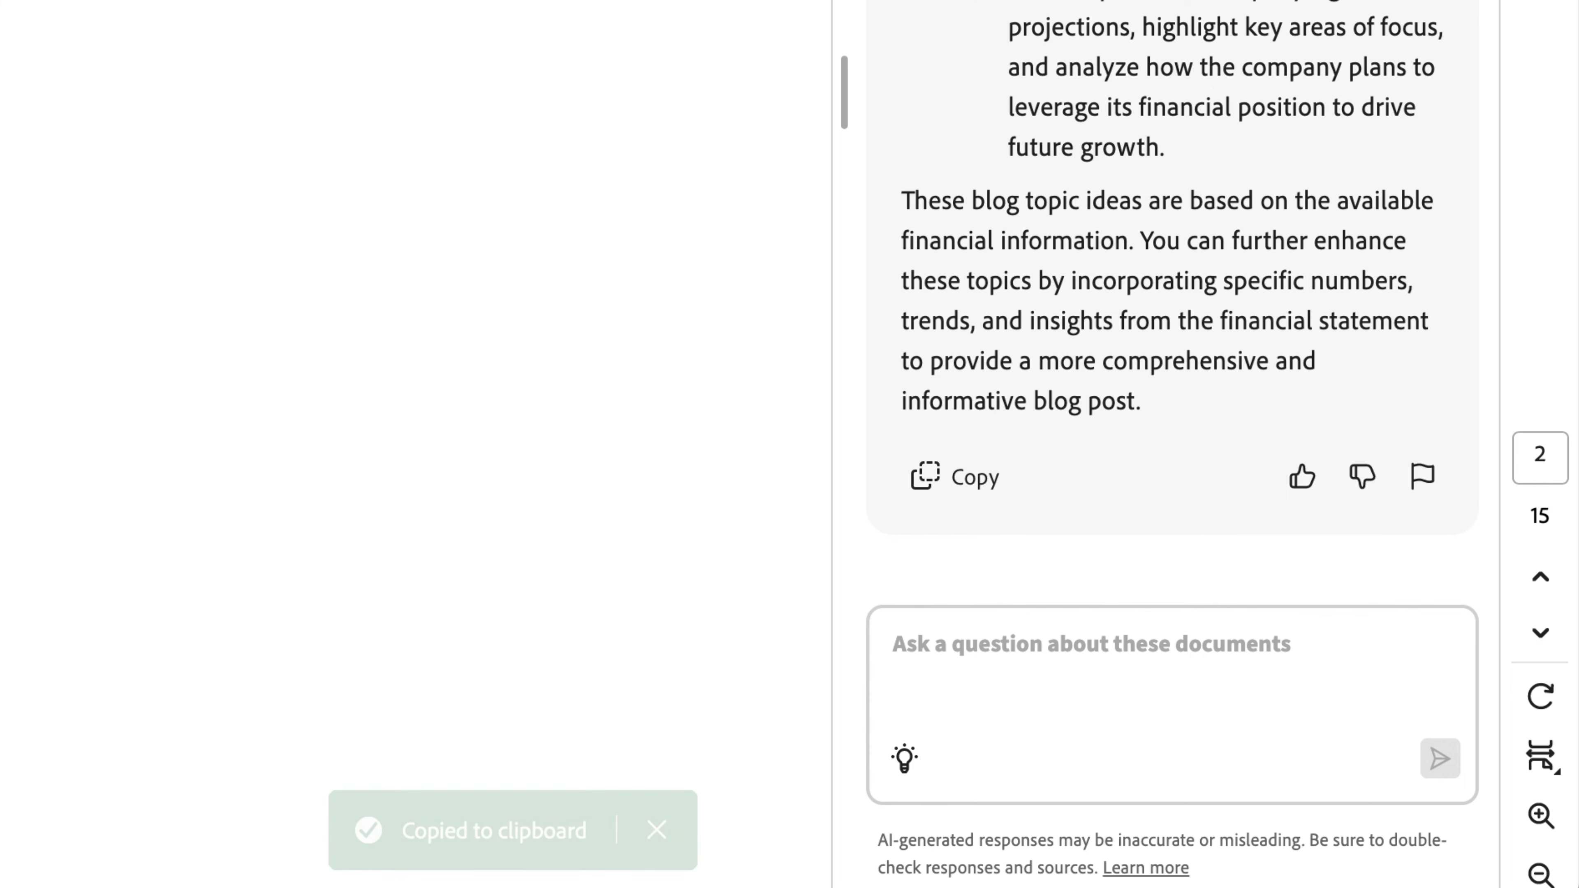
click(952, 483)
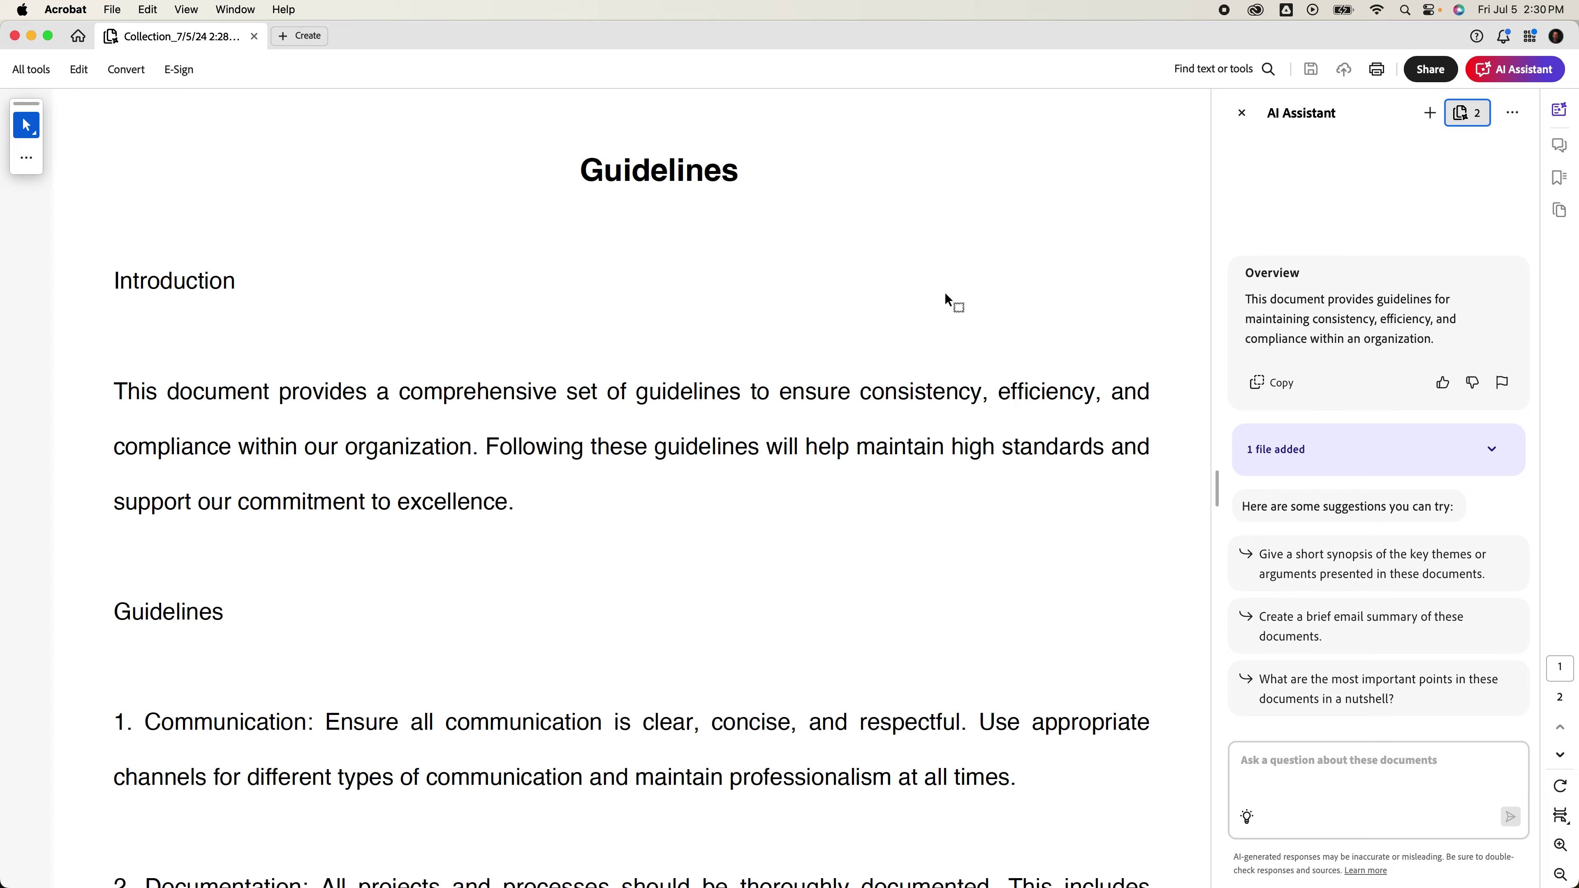
Simplify the Guidelines best practices into a numbered list and check the first item's source.
click(1315, 757)
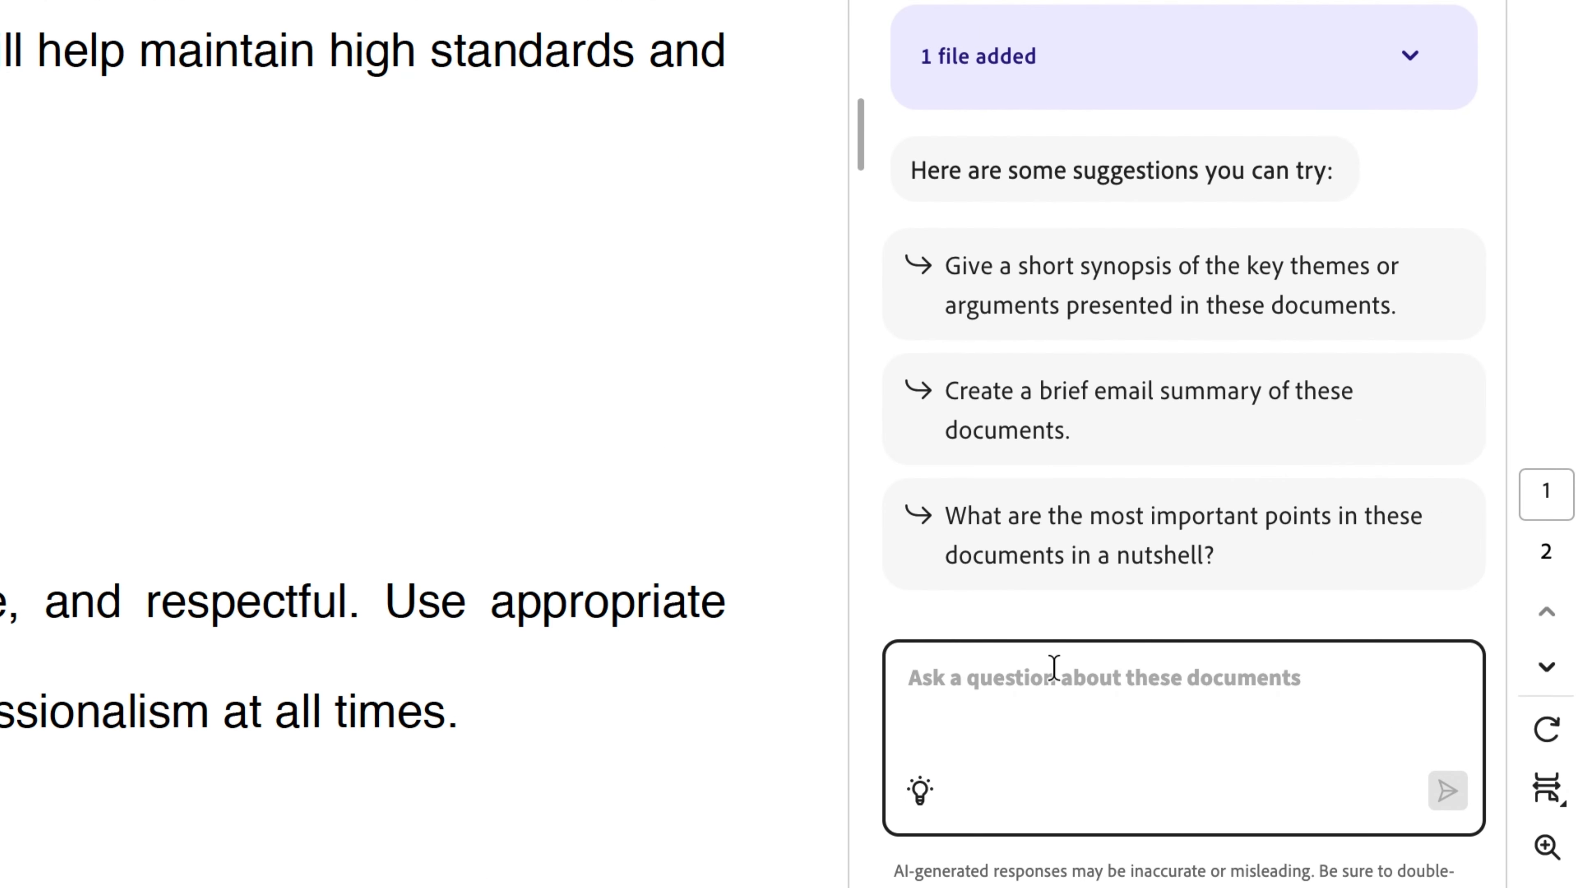
text(Simplify the best practices into a)
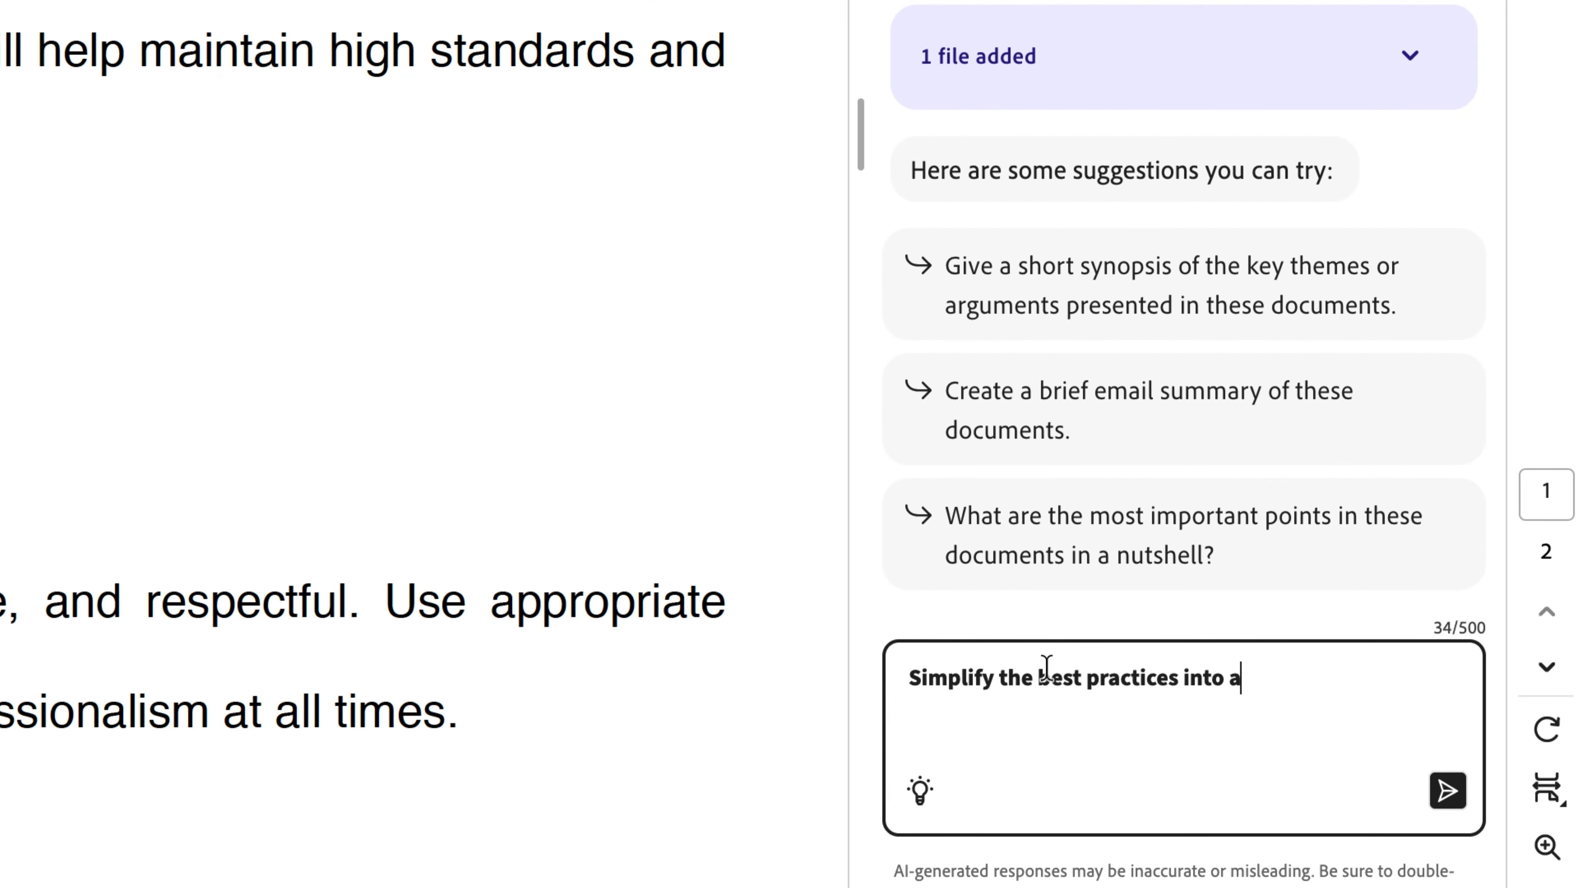
text( numbered list.)
key(Return)
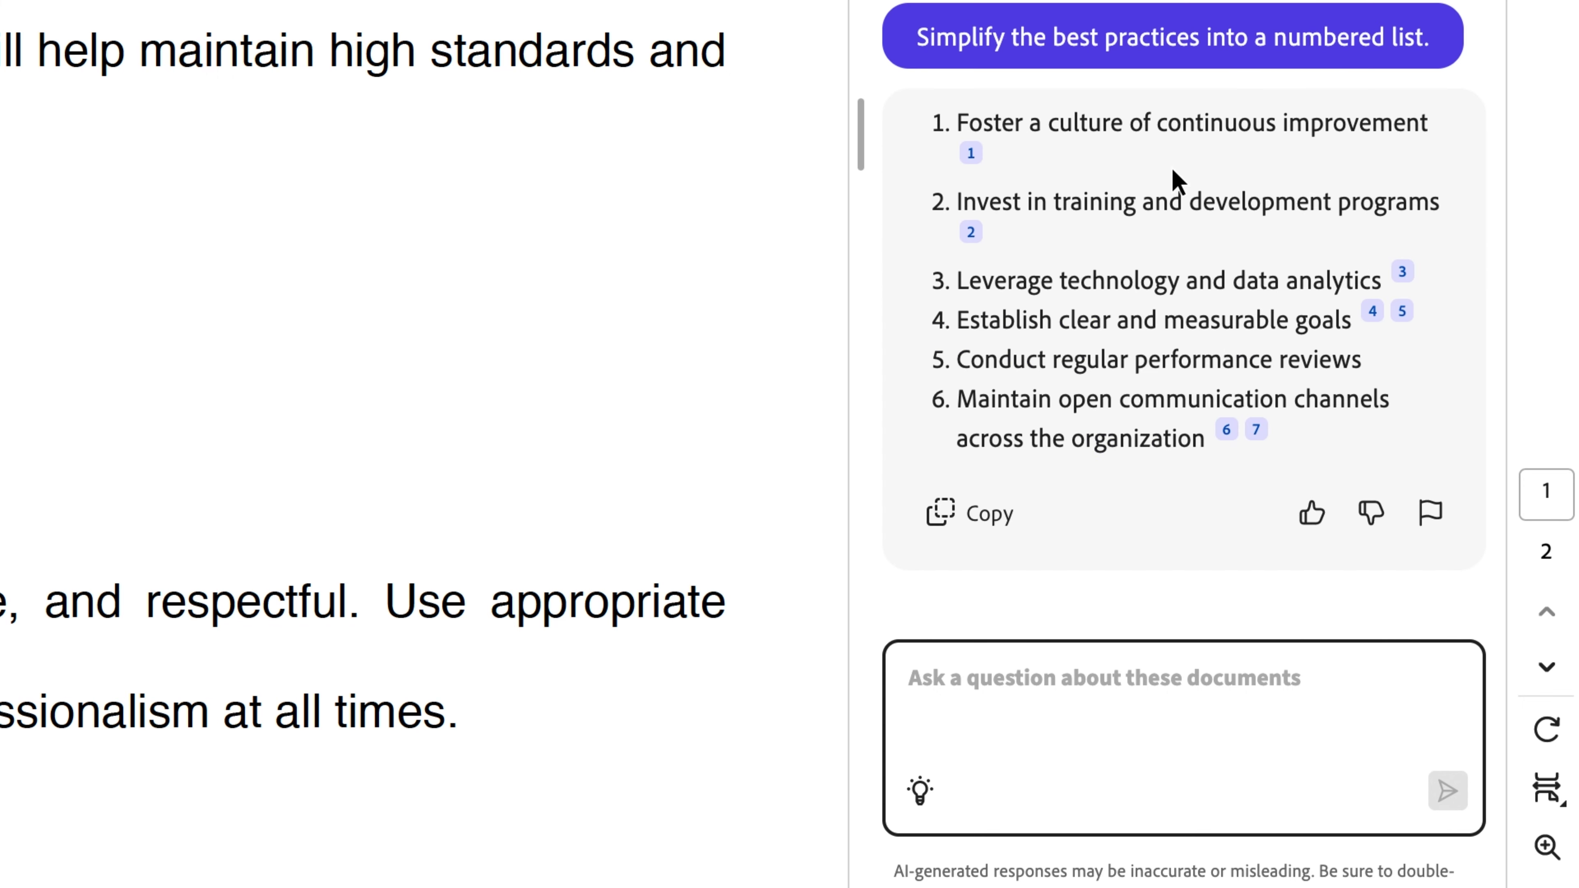
click(972, 155)
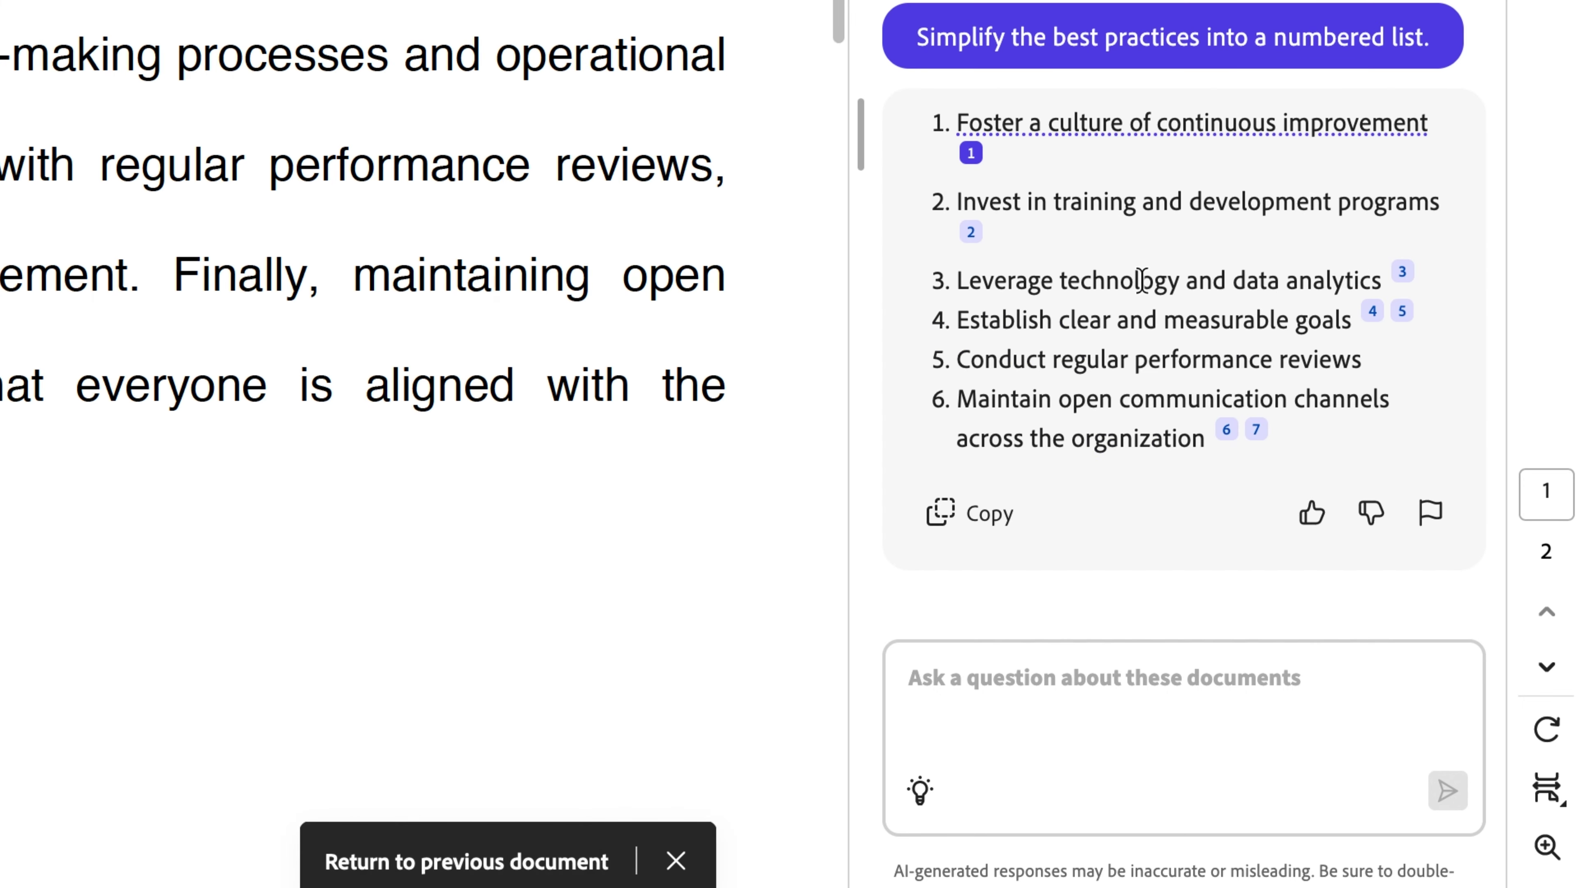
Rephrase the introduction to sound friendlier and view the passage cited for its opening sentence.
click(1252, 790)
text(Rephrase)
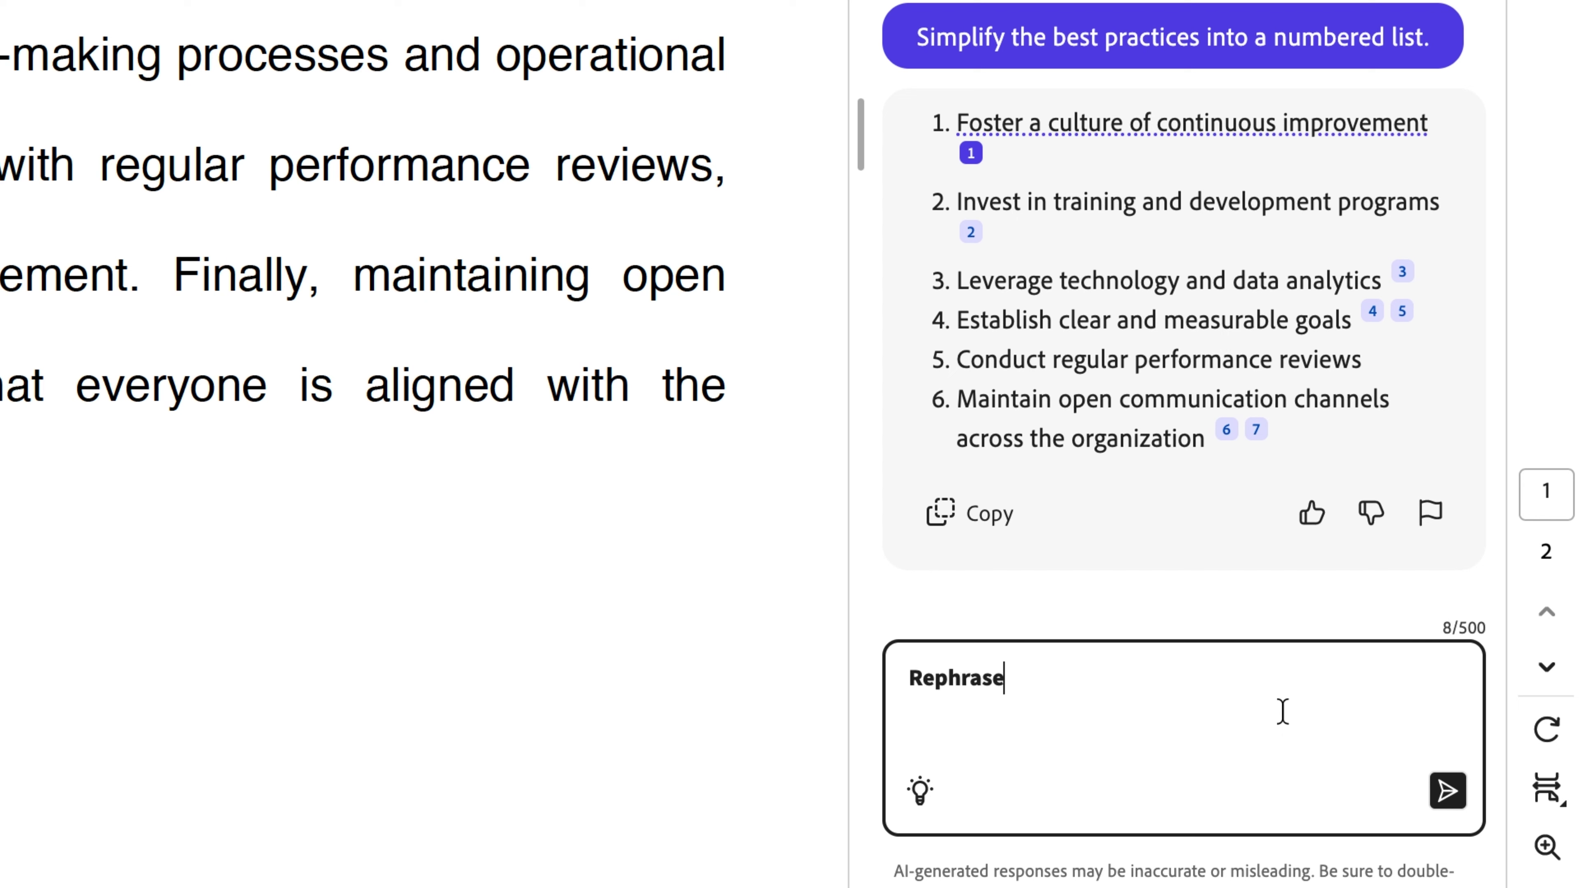
text( the introduction to)
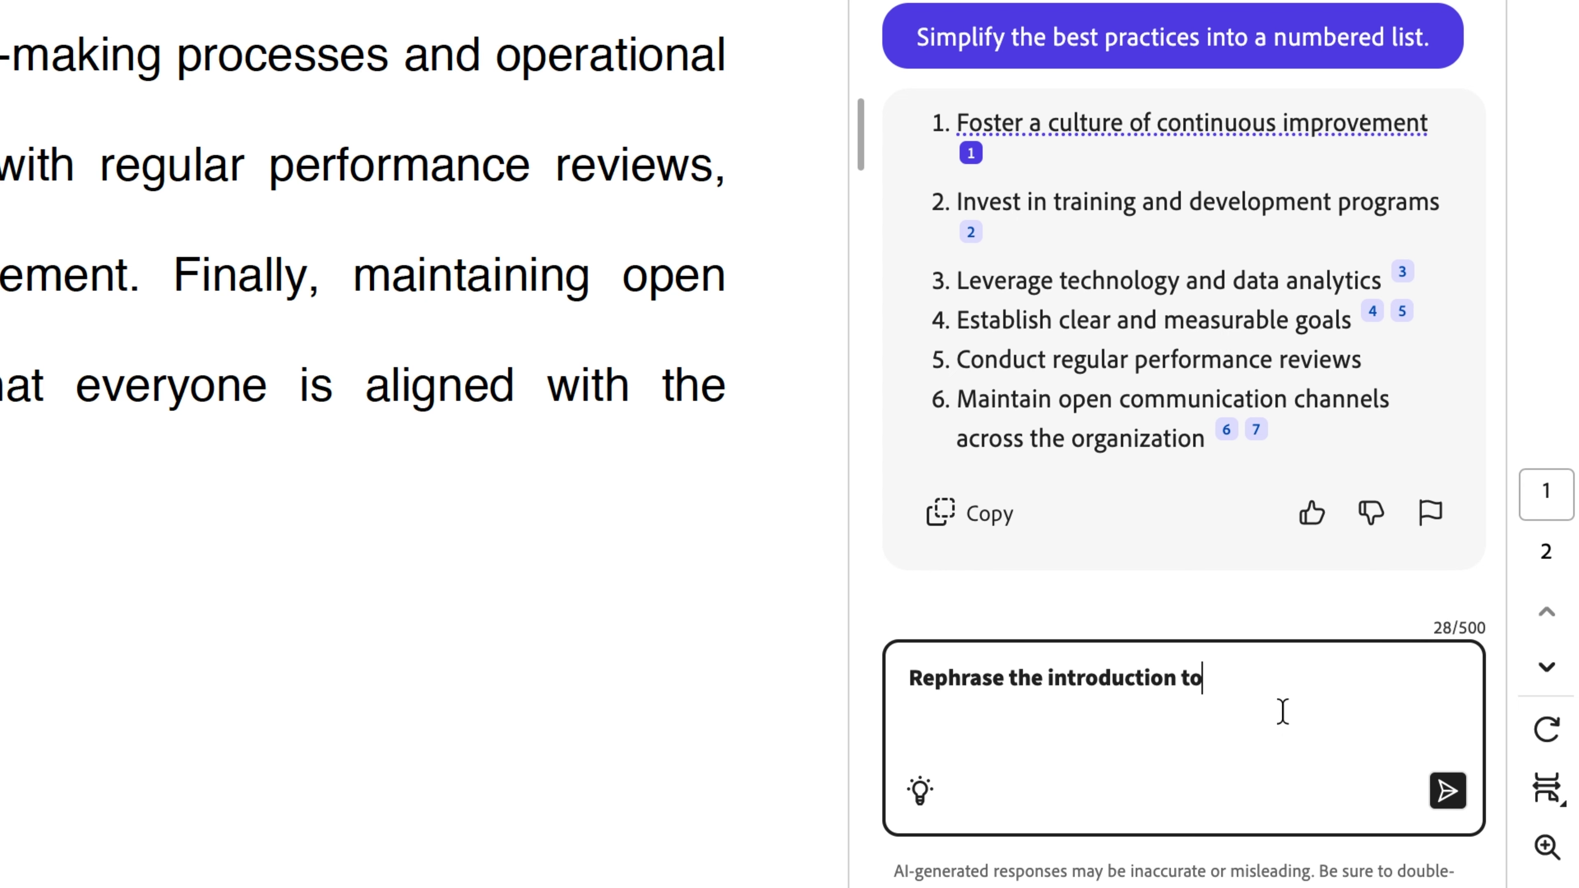
text( make it sound friendlier)
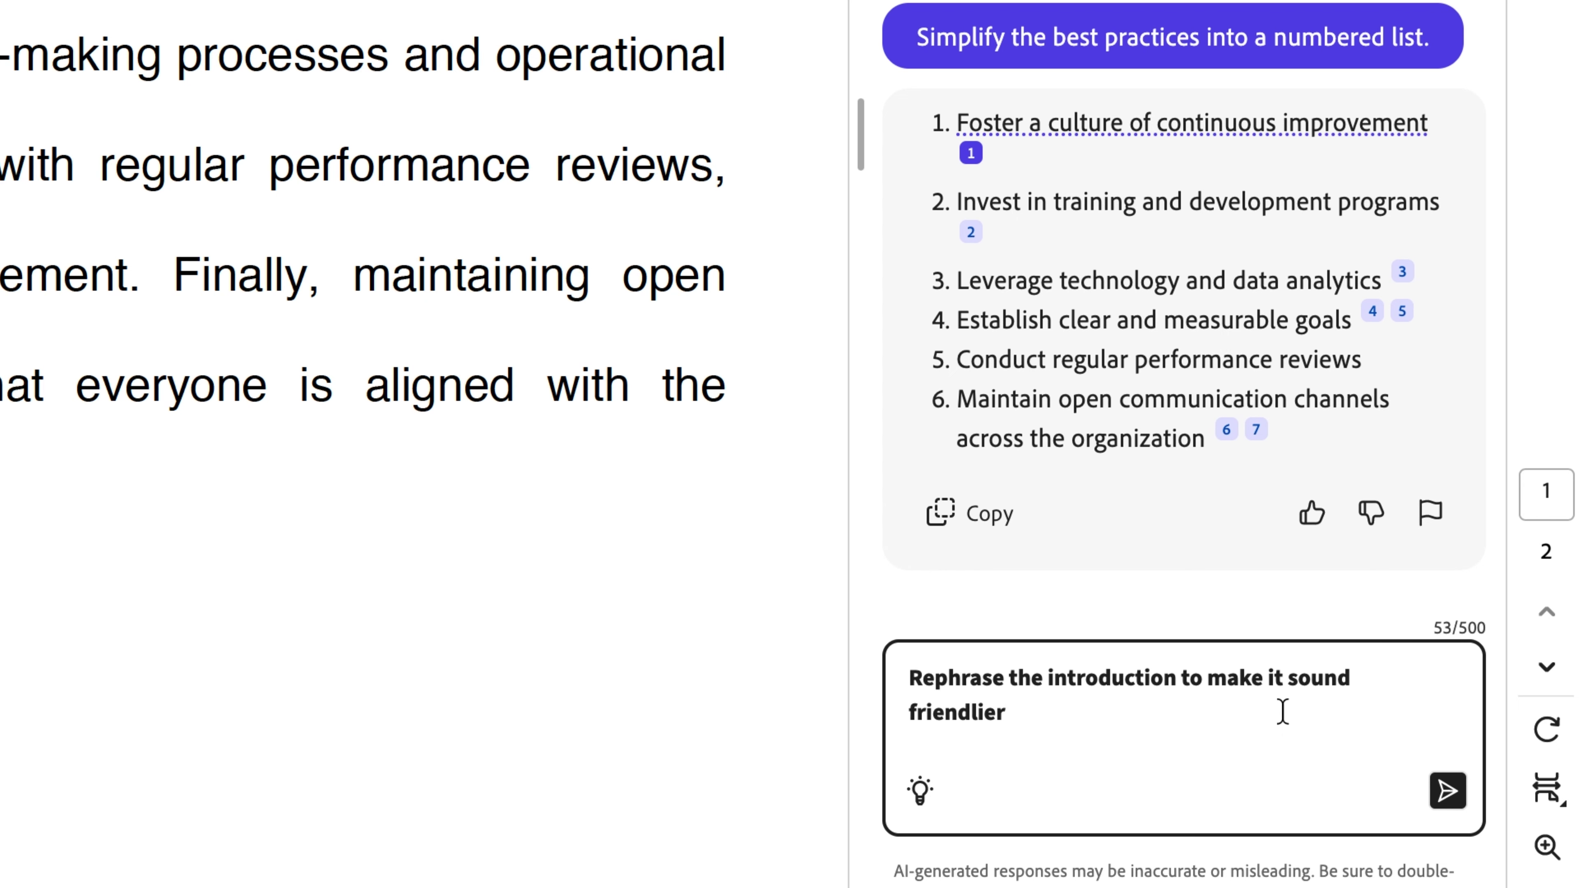
key(Return)
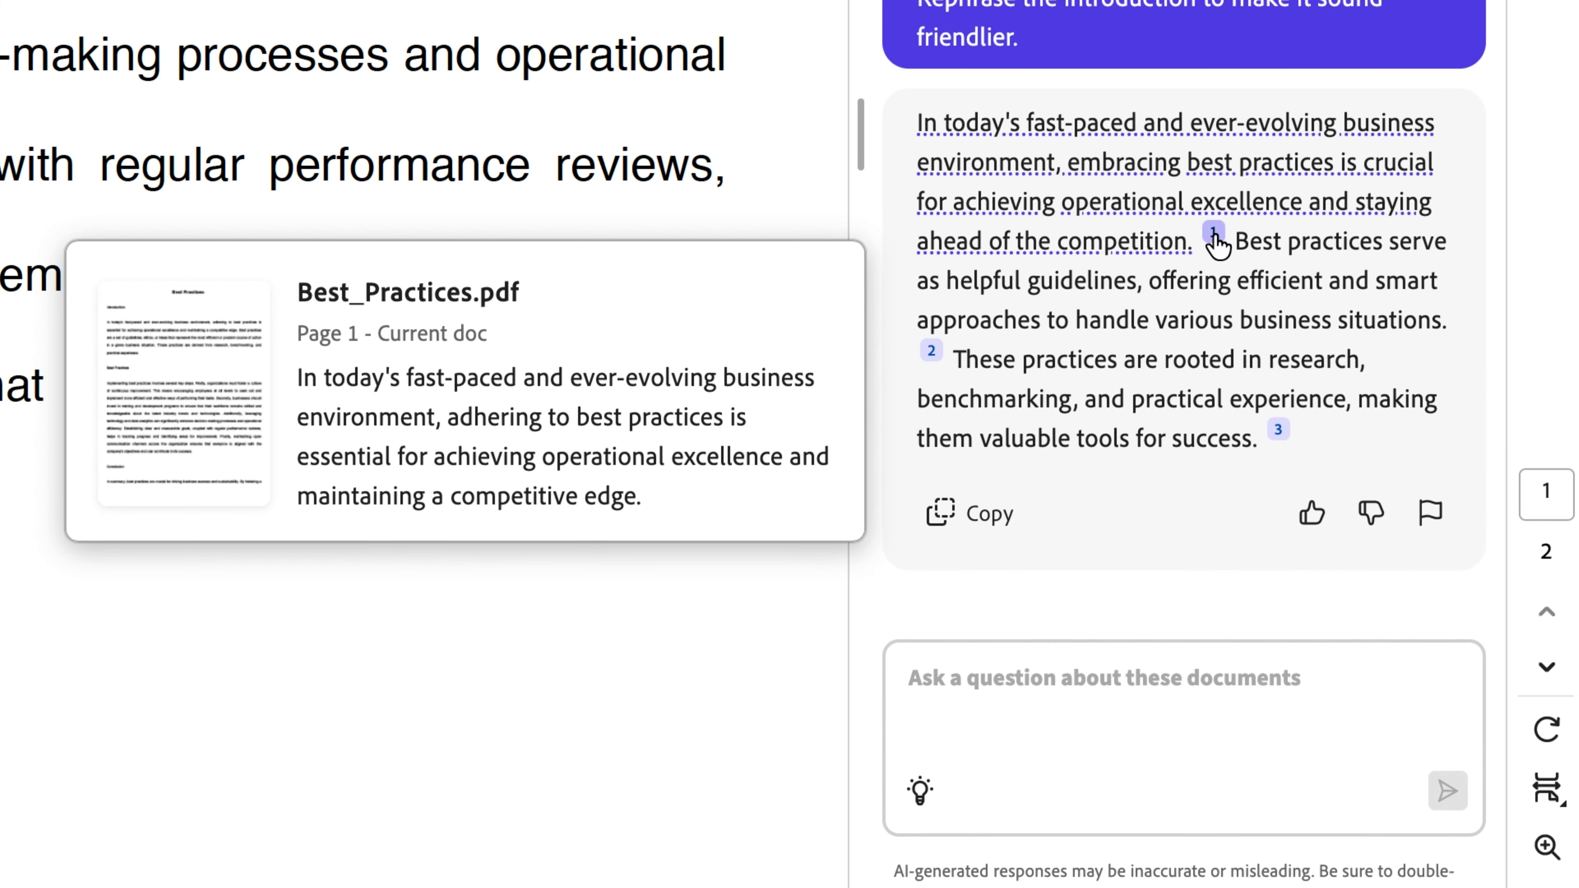
click(1215, 235)
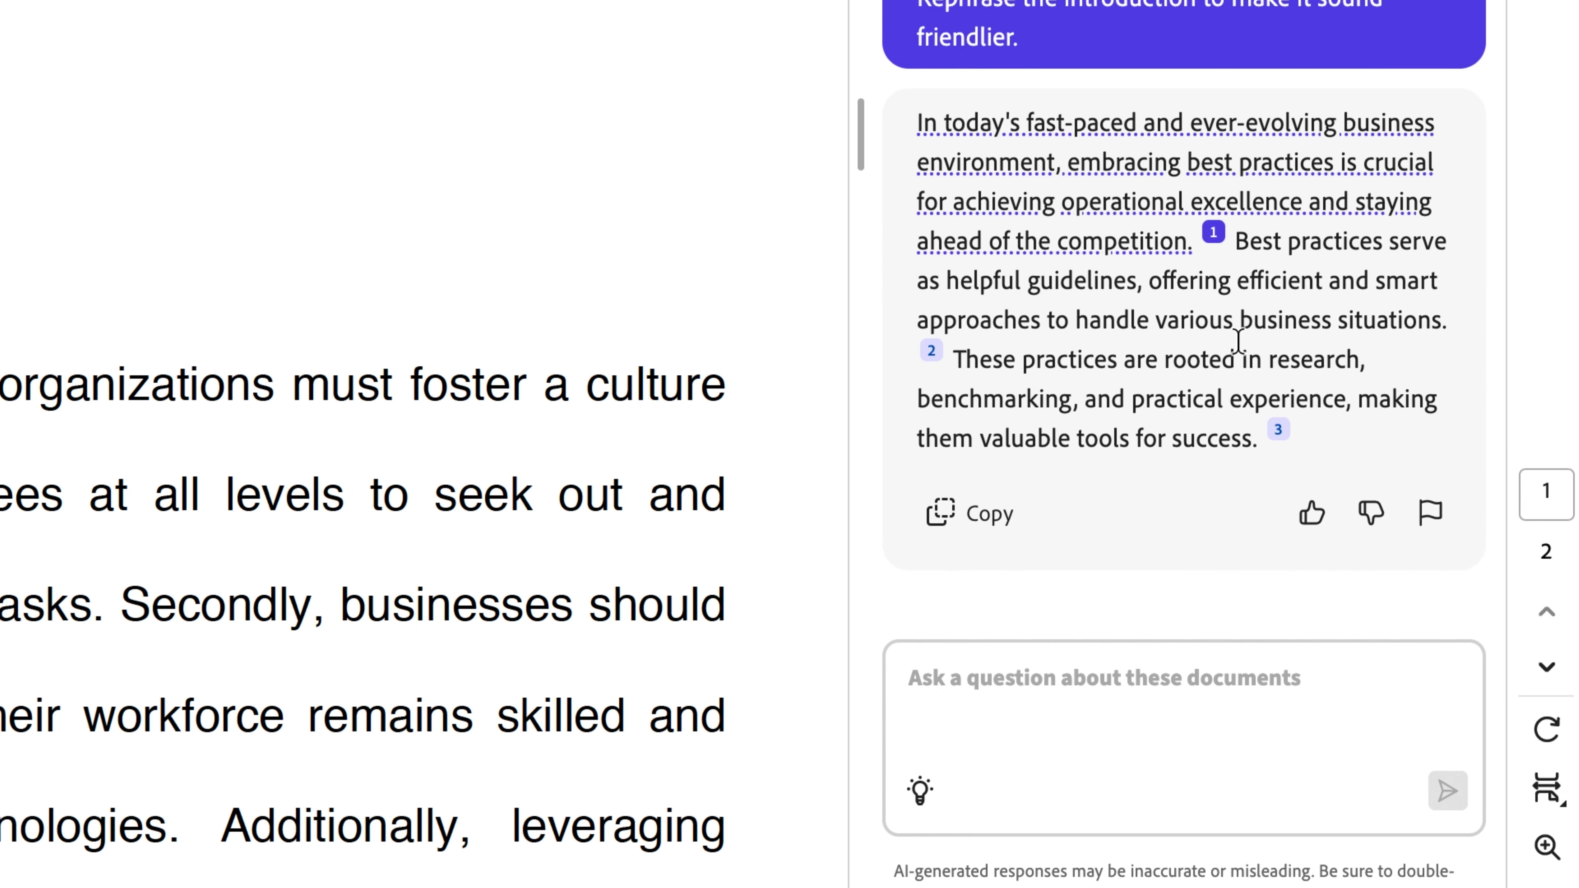
click(1064, 694)
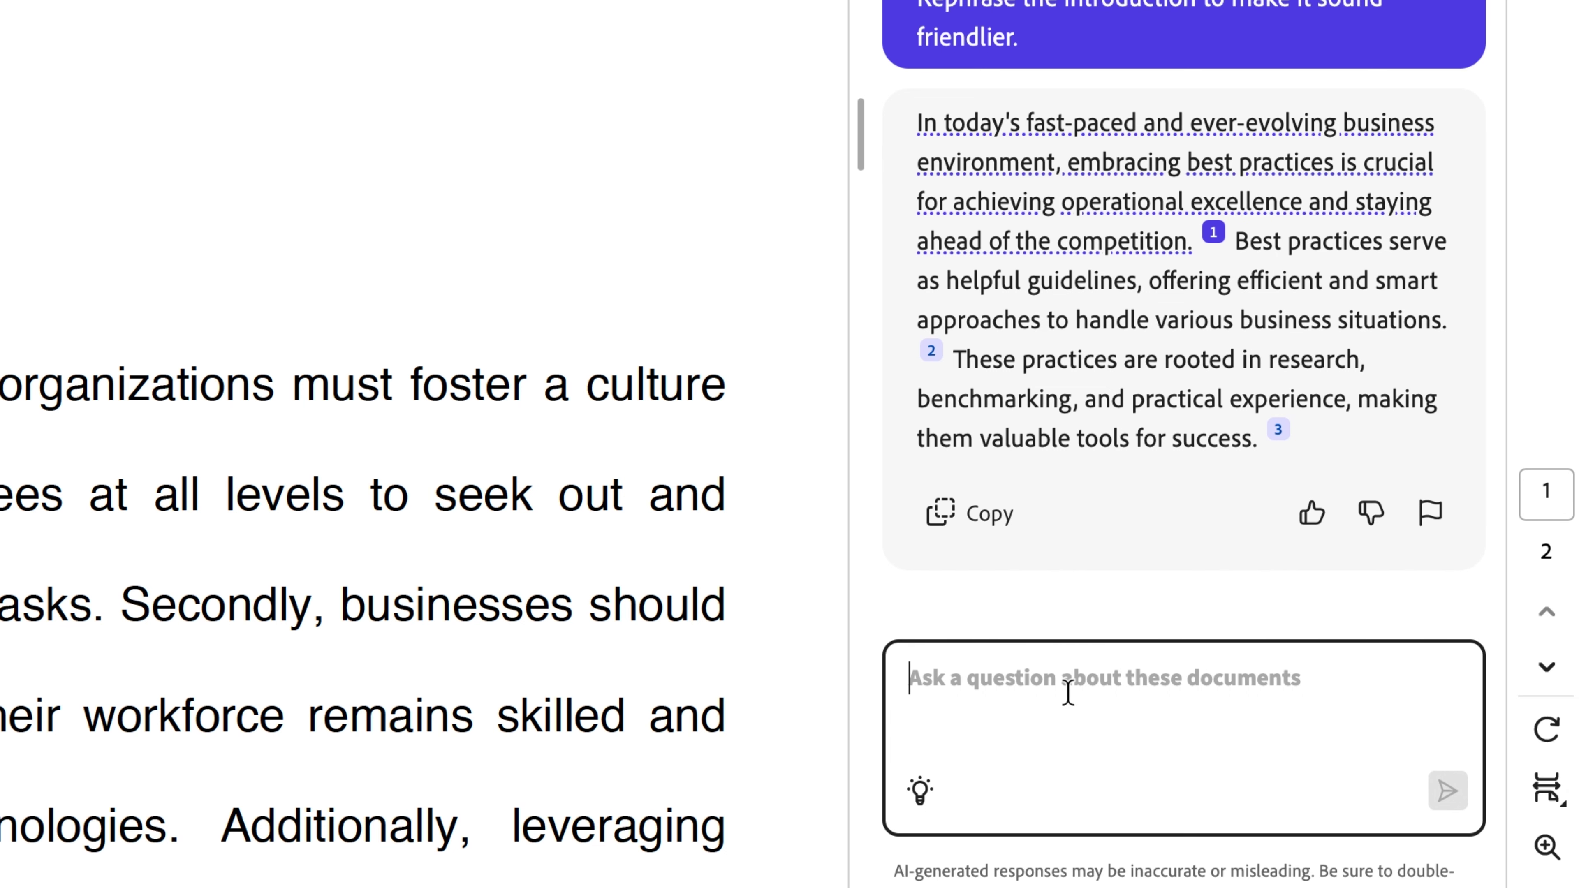
Convert the conclusion from a summary into a call to action and copy the result.
text(Convert the conclusi)
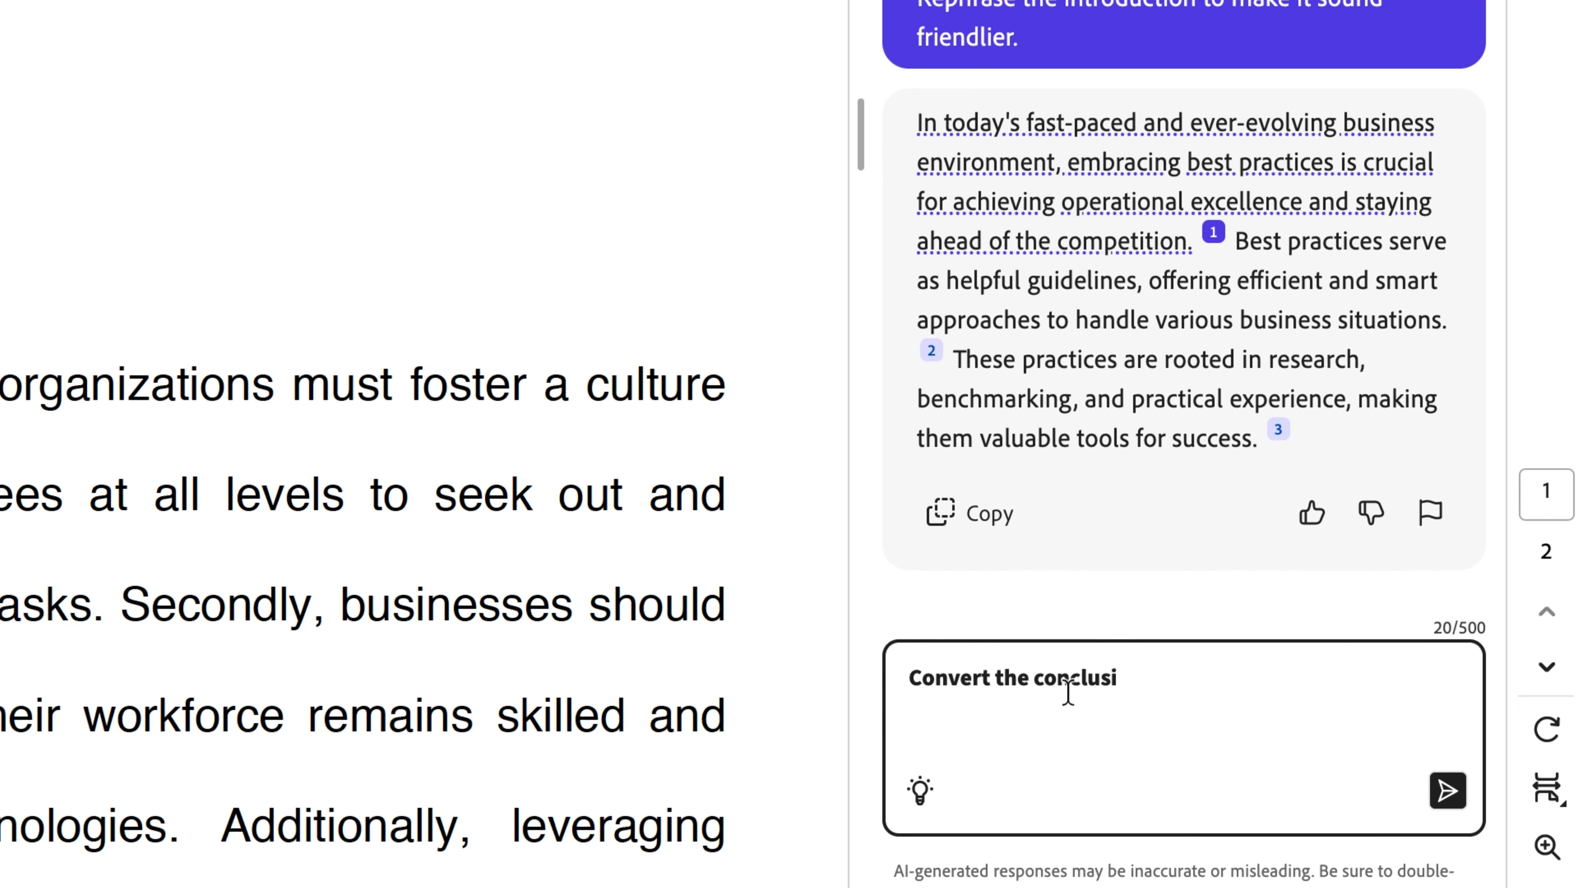
text(on from a summary to a call to act)
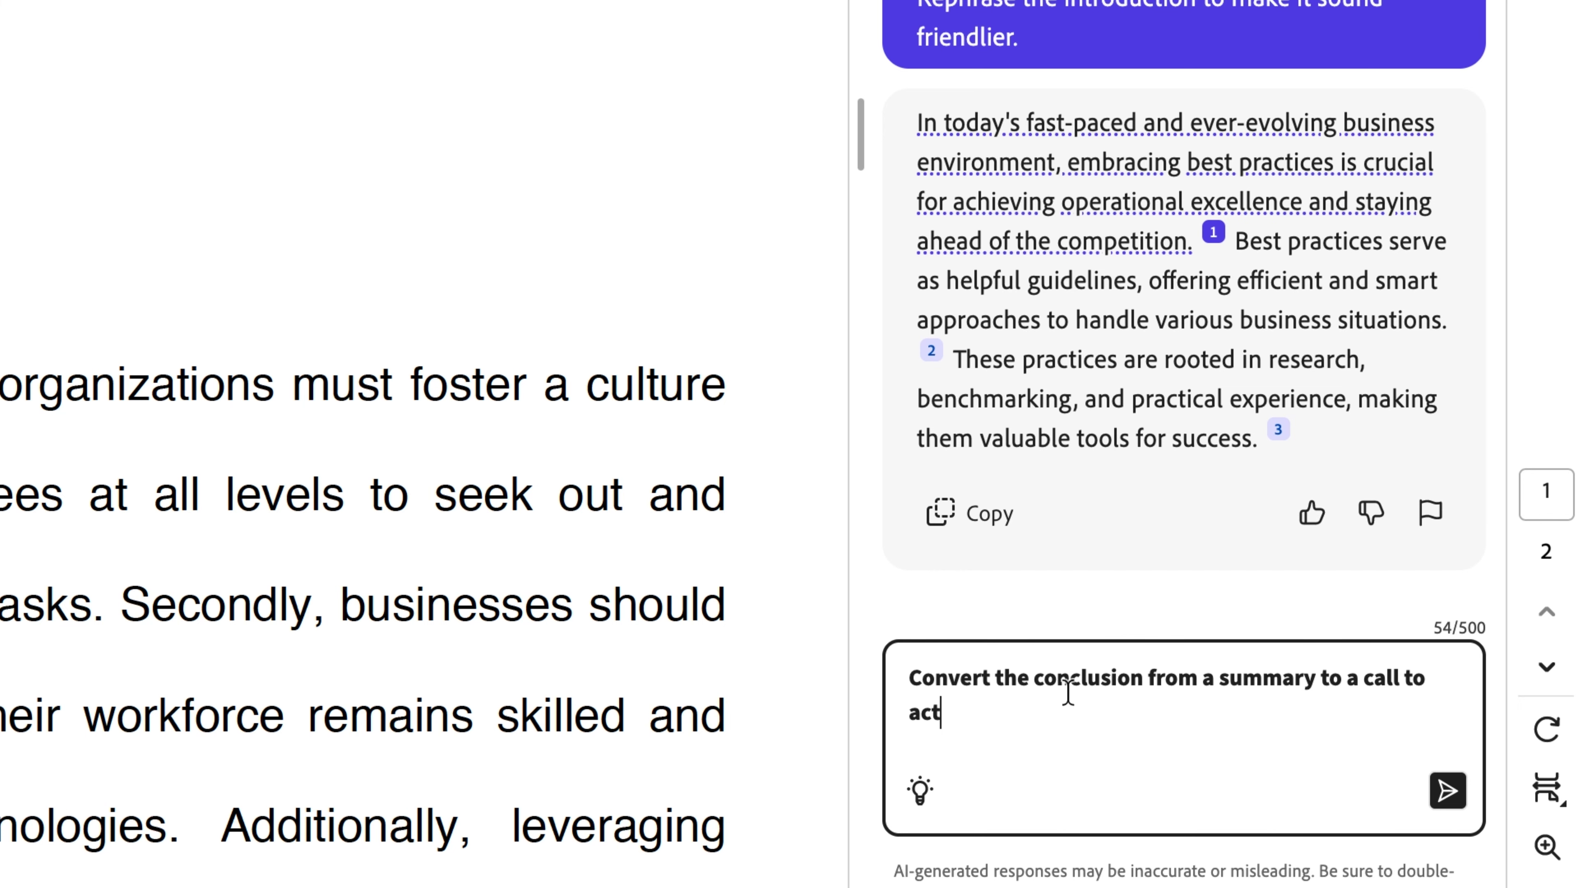
text(ion.)
click(1449, 792)
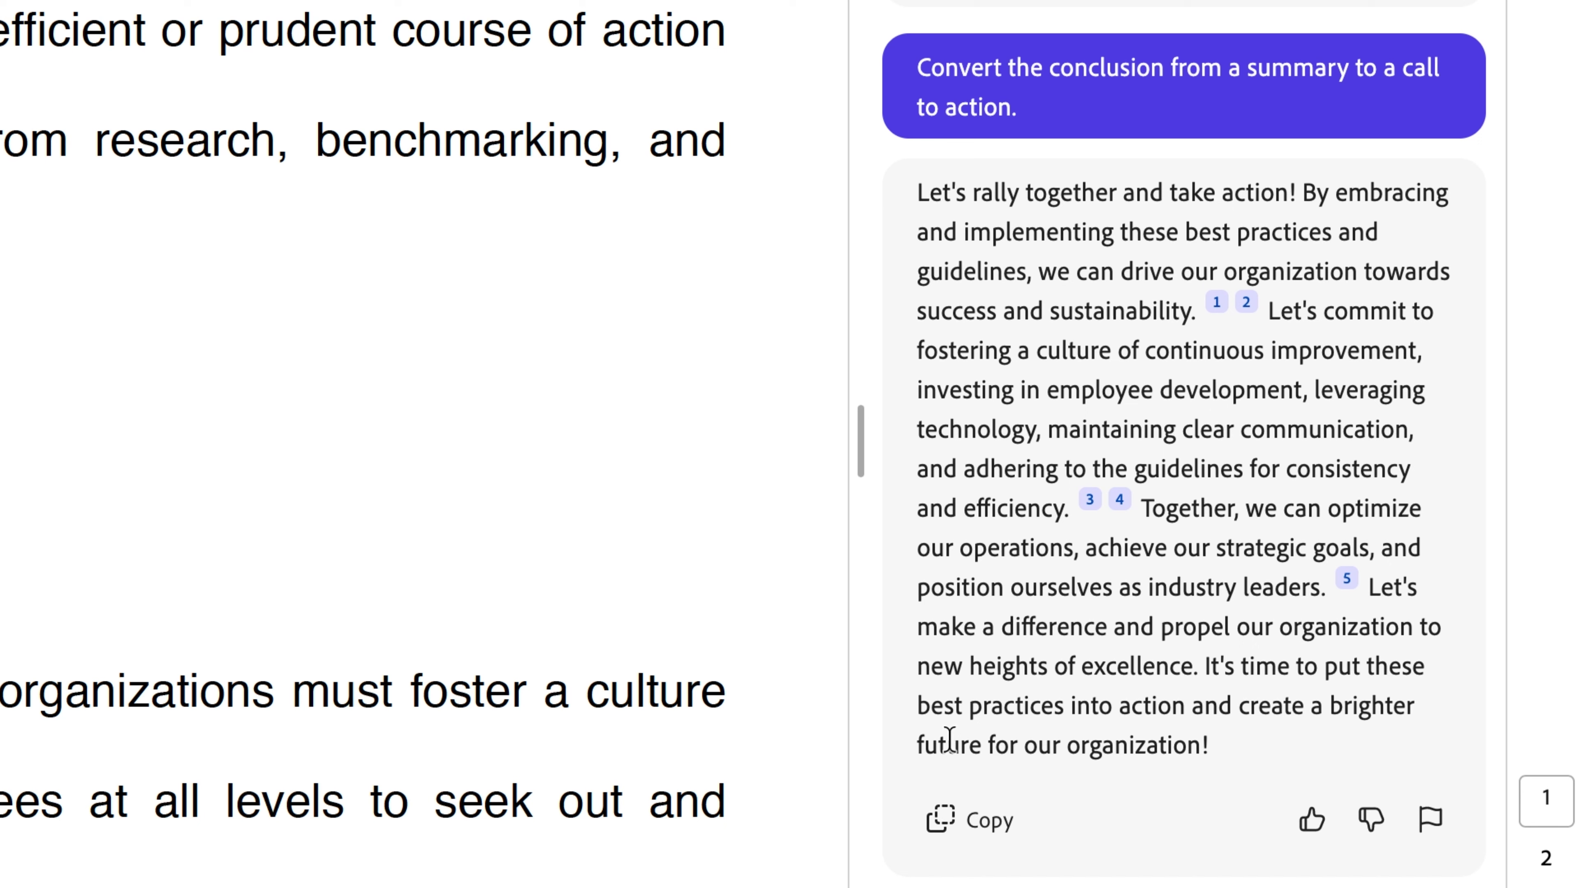
click(971, 822)
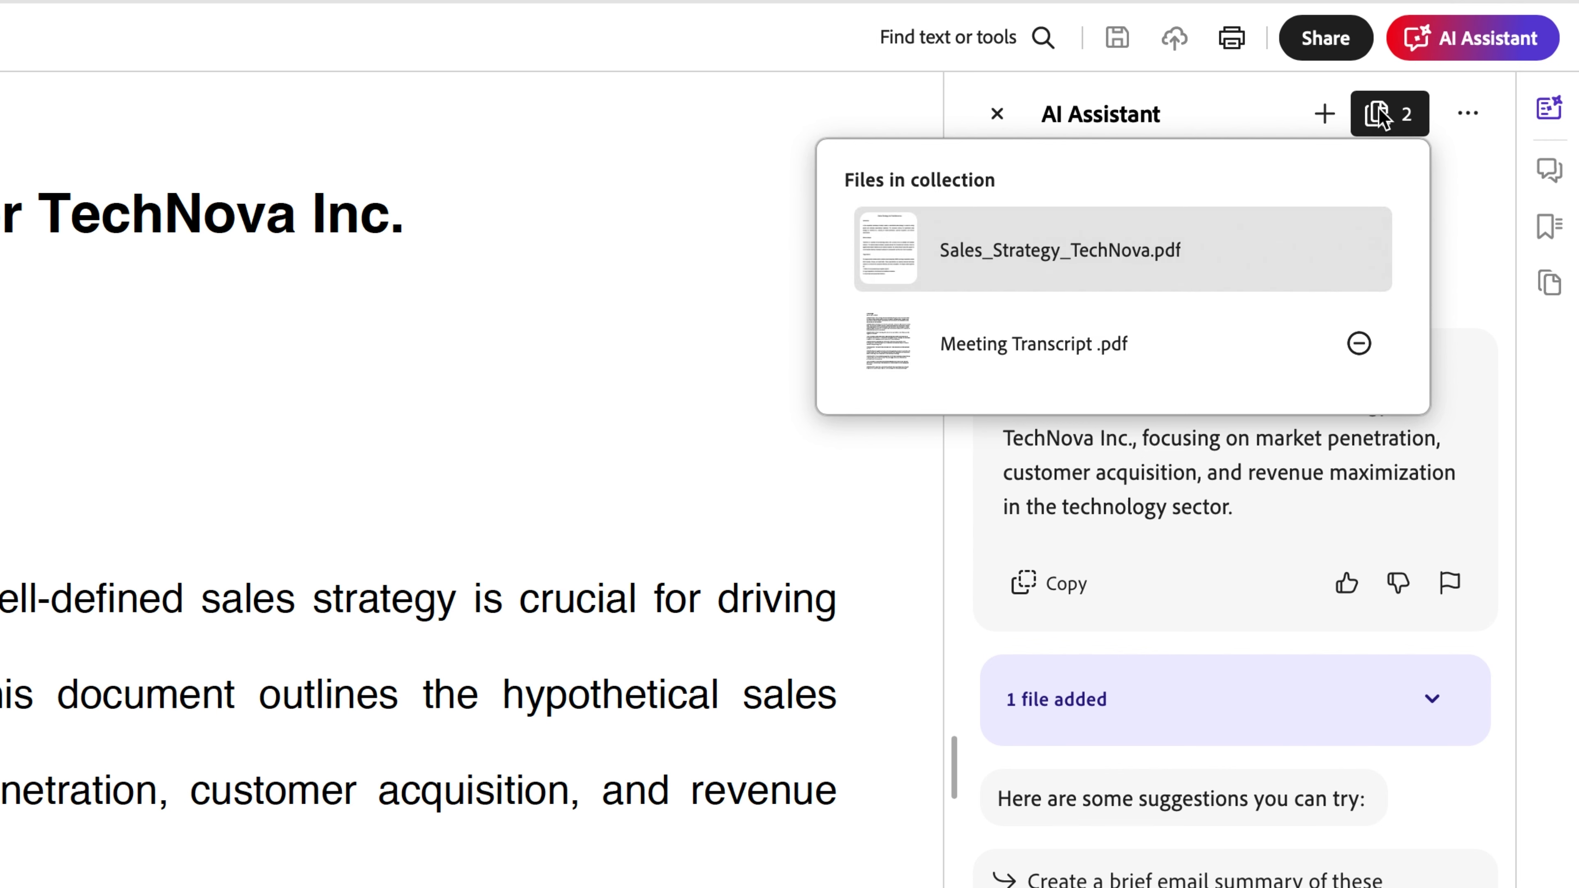
Request a sales-team tip sheet based on the sales strategy document.
click(741, 423)
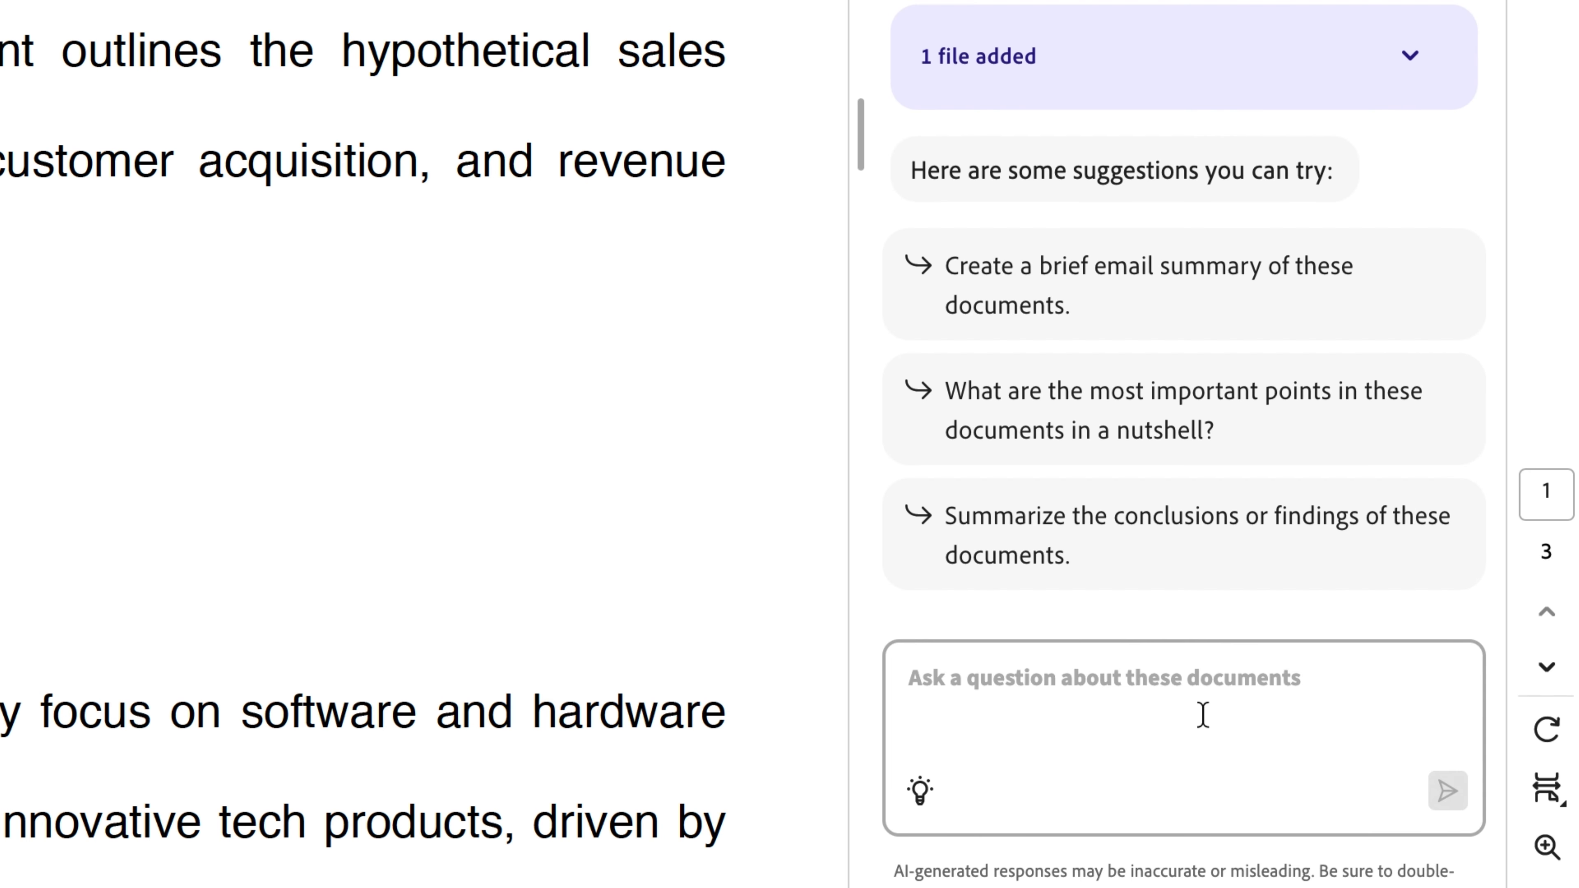
click(1203, 715)
text(Generate )
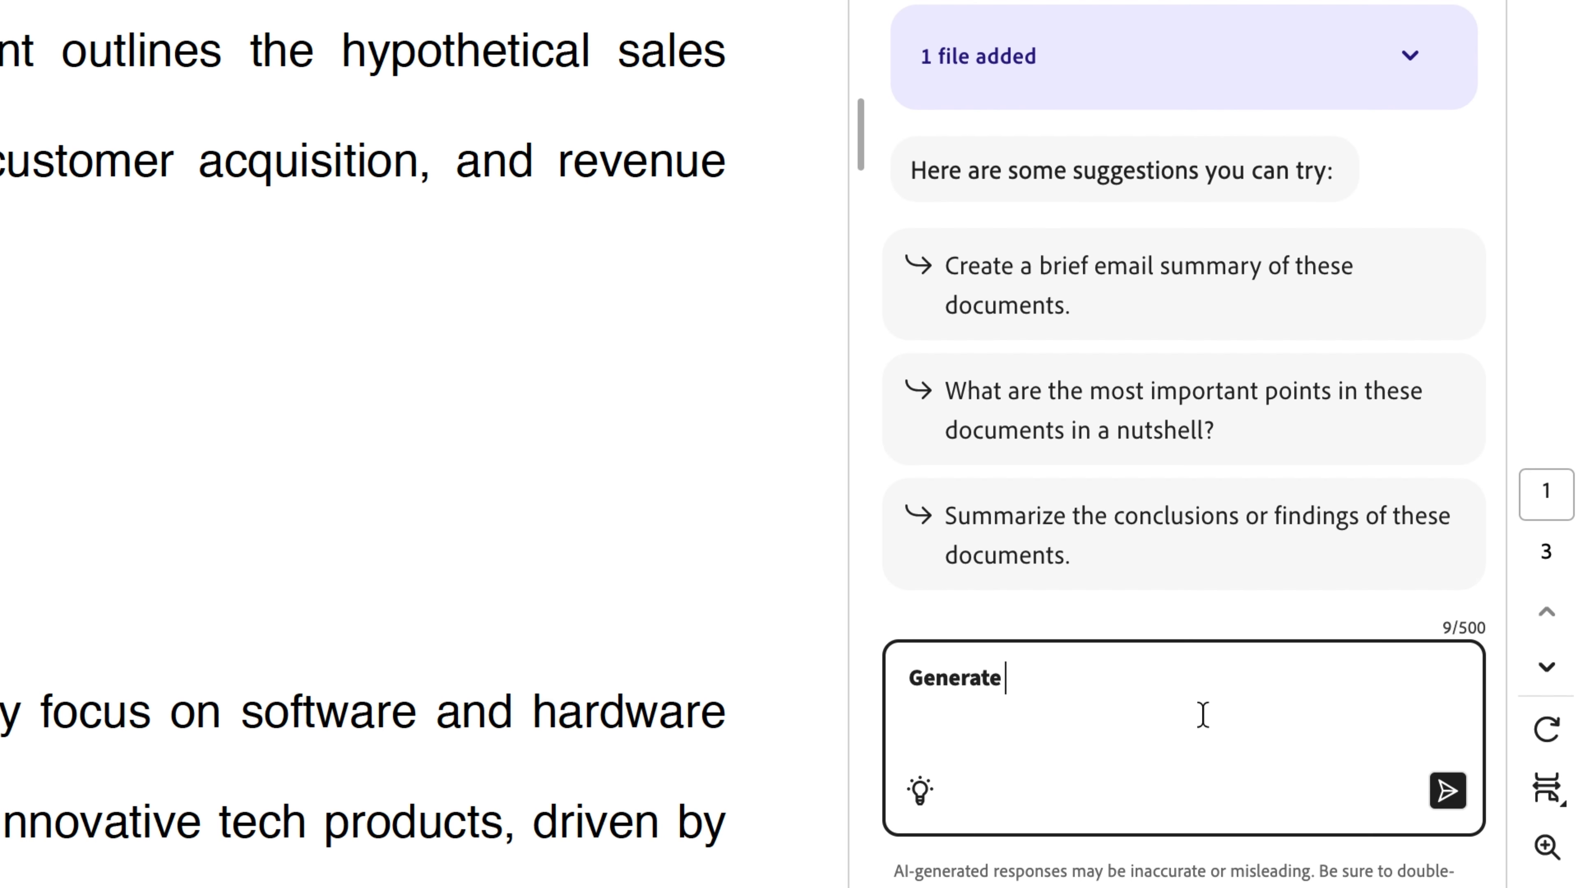
text(a tip sheet fo)
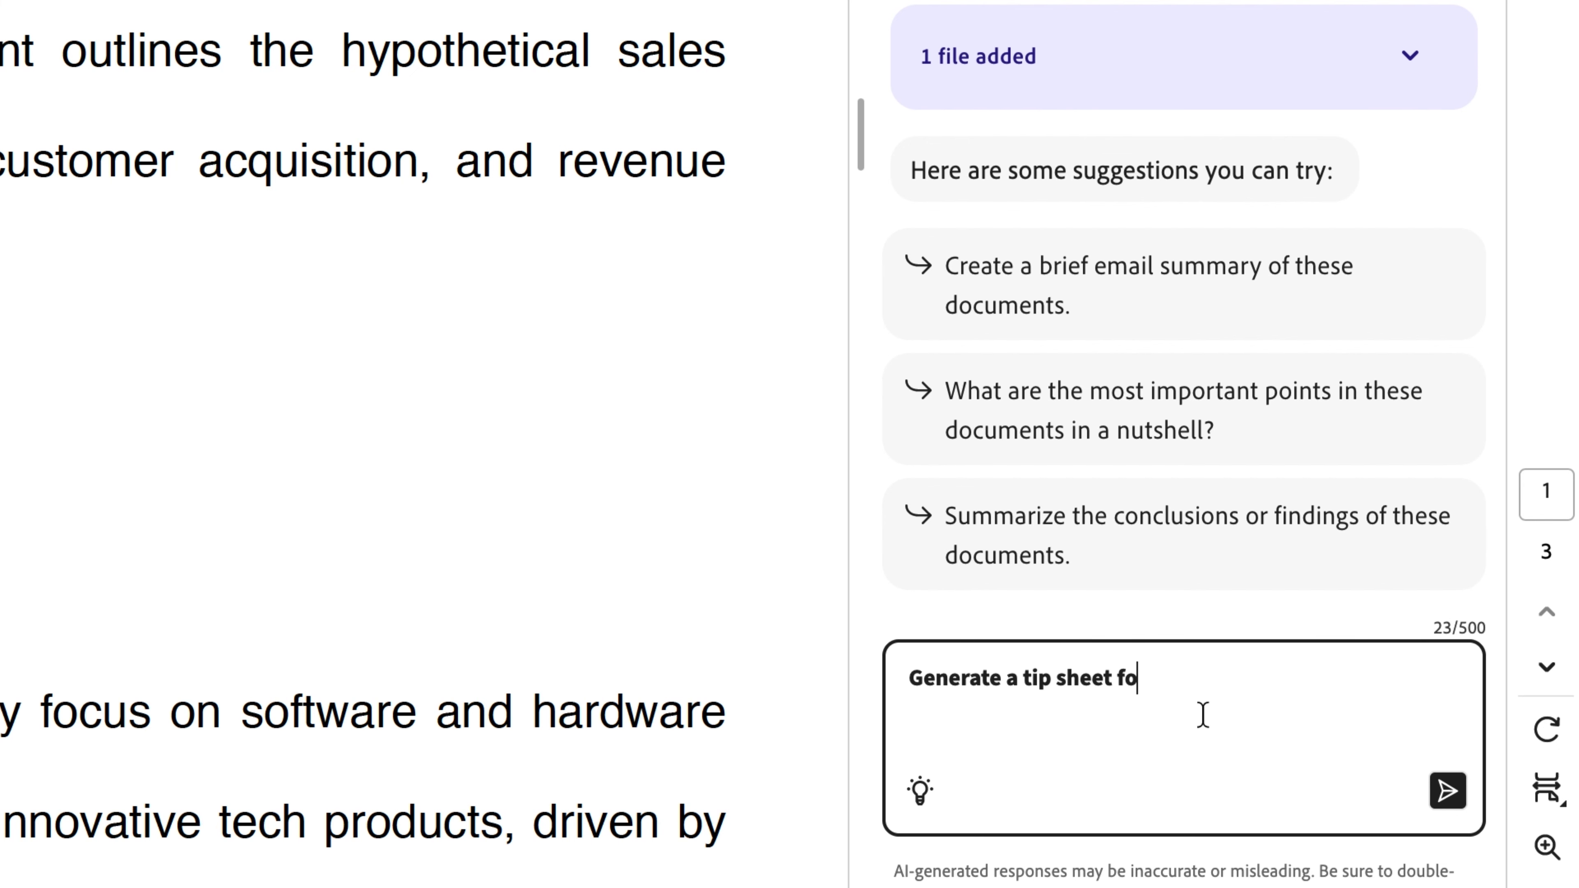
text(r our sales team to use based on the )
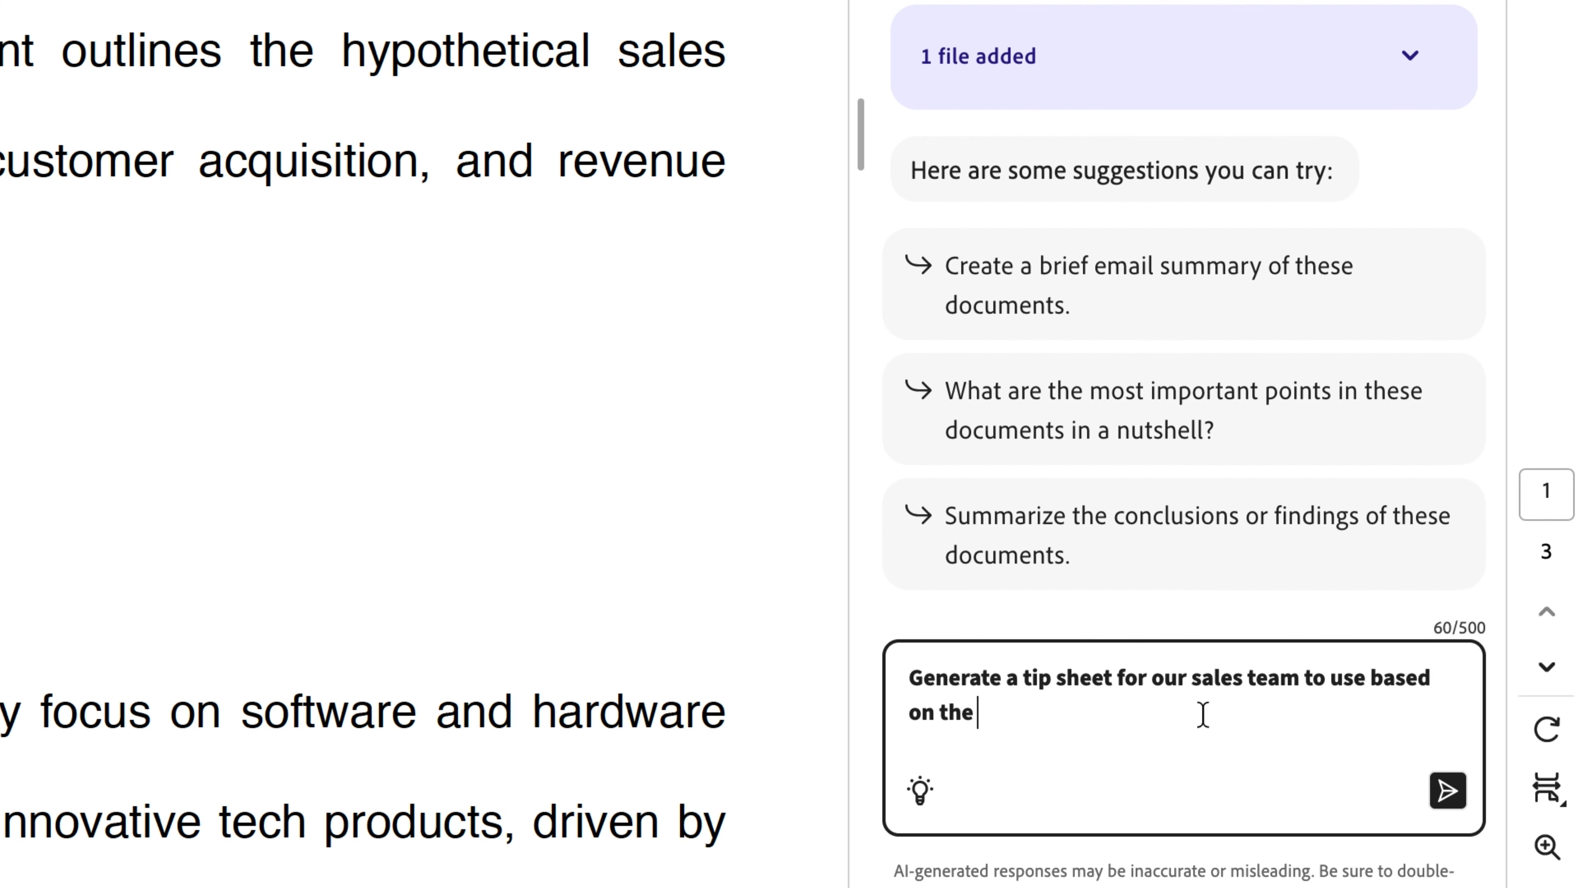
text(sales strategy document.)
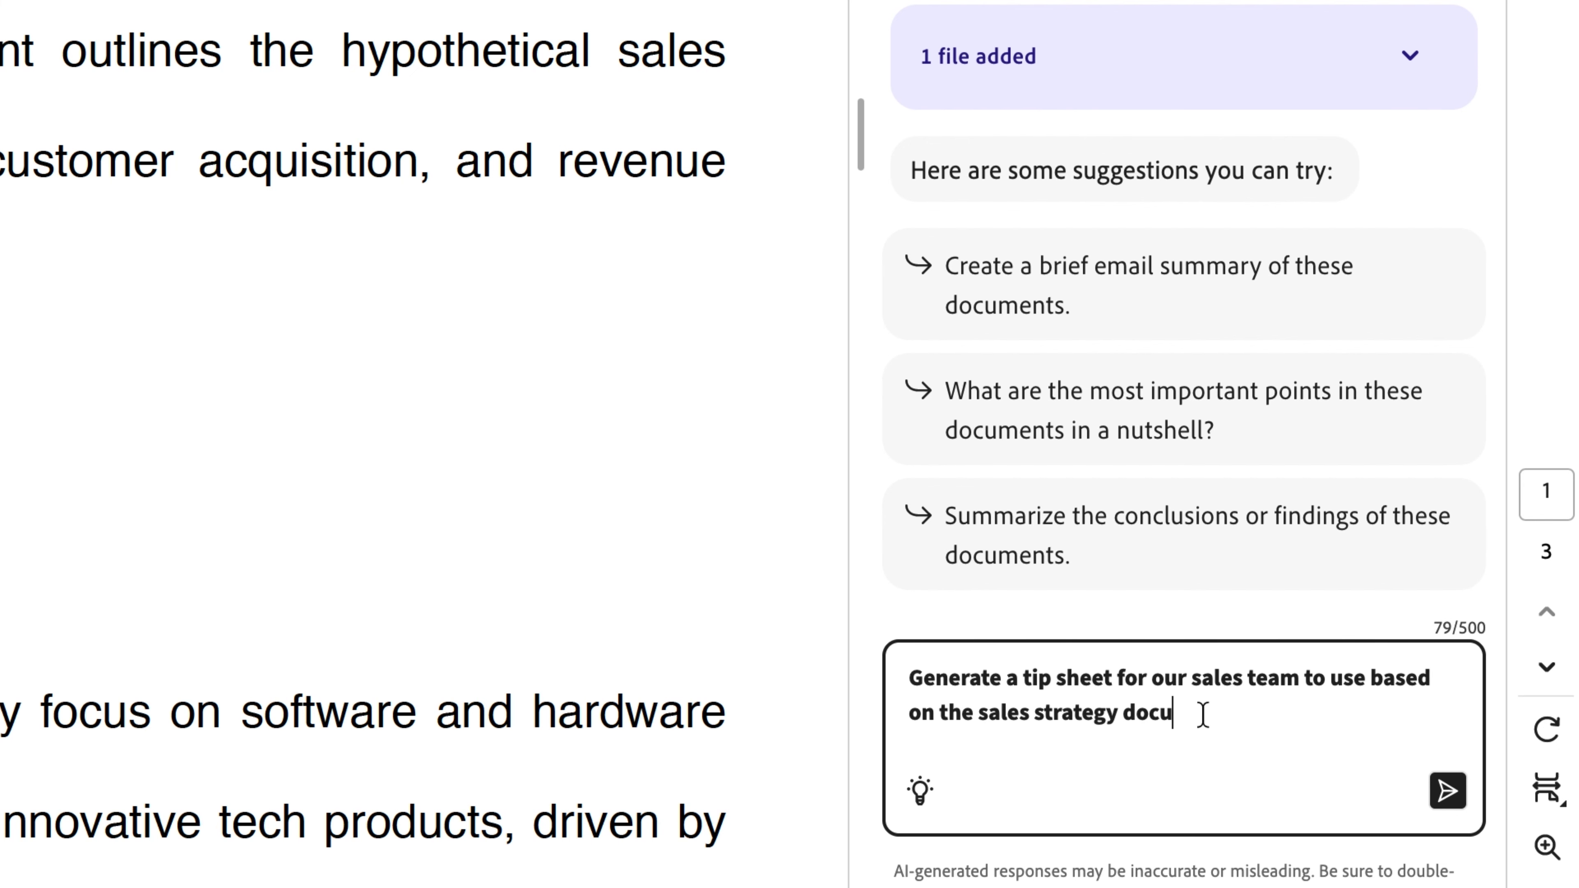
key(Return)
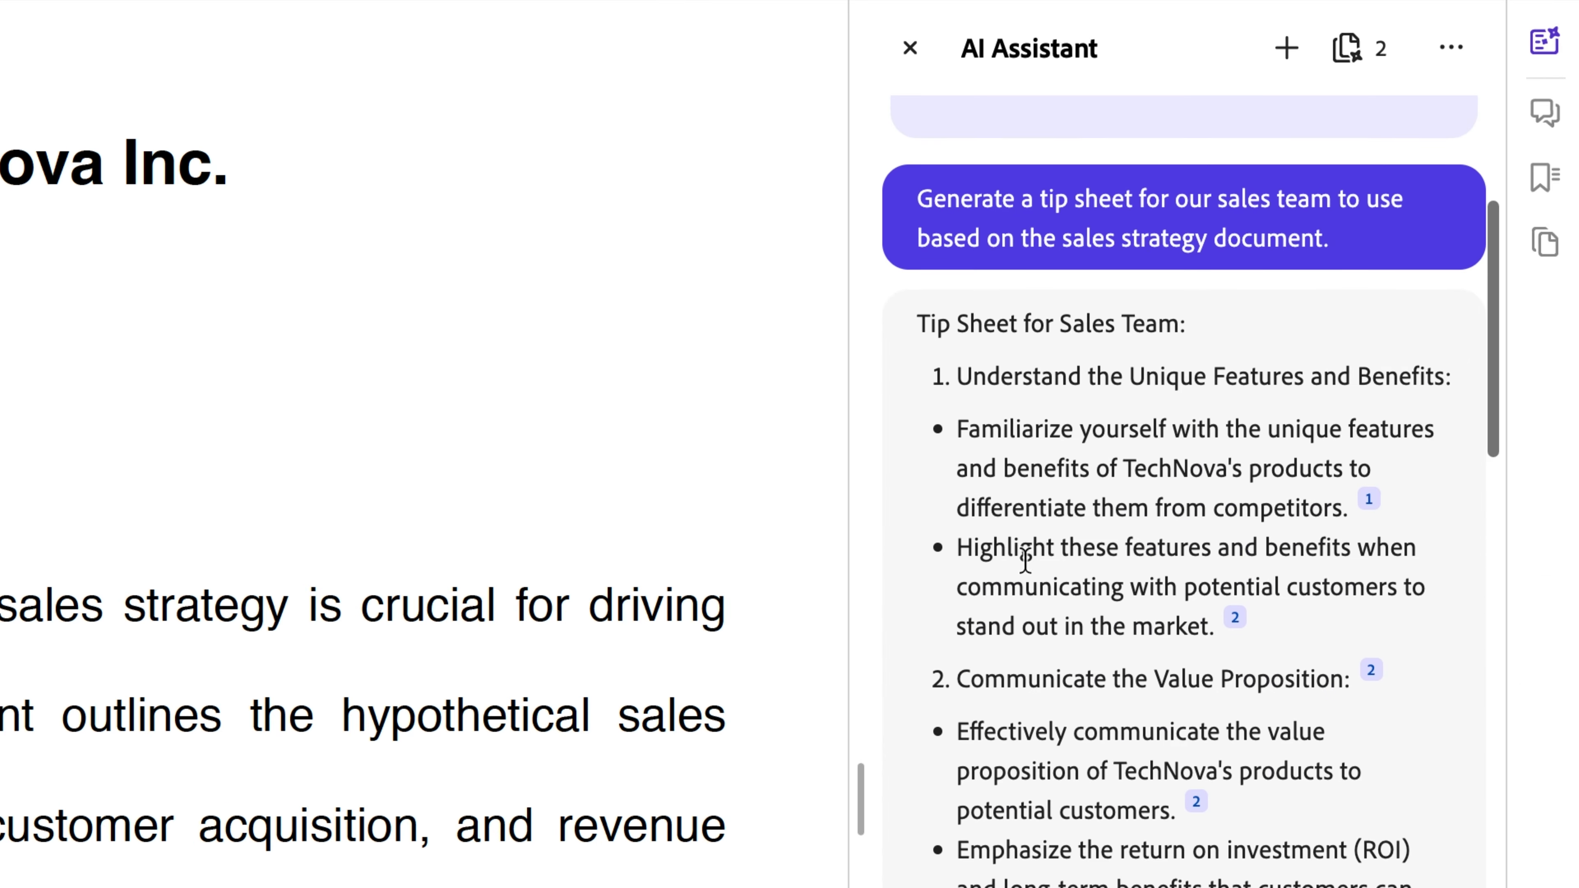
Verify tip sheet sources 2 and 4, reaching the sales training passage on page 2.
scroll(1057, 591, down, 10)
scroll(1074, 585, down, 15)
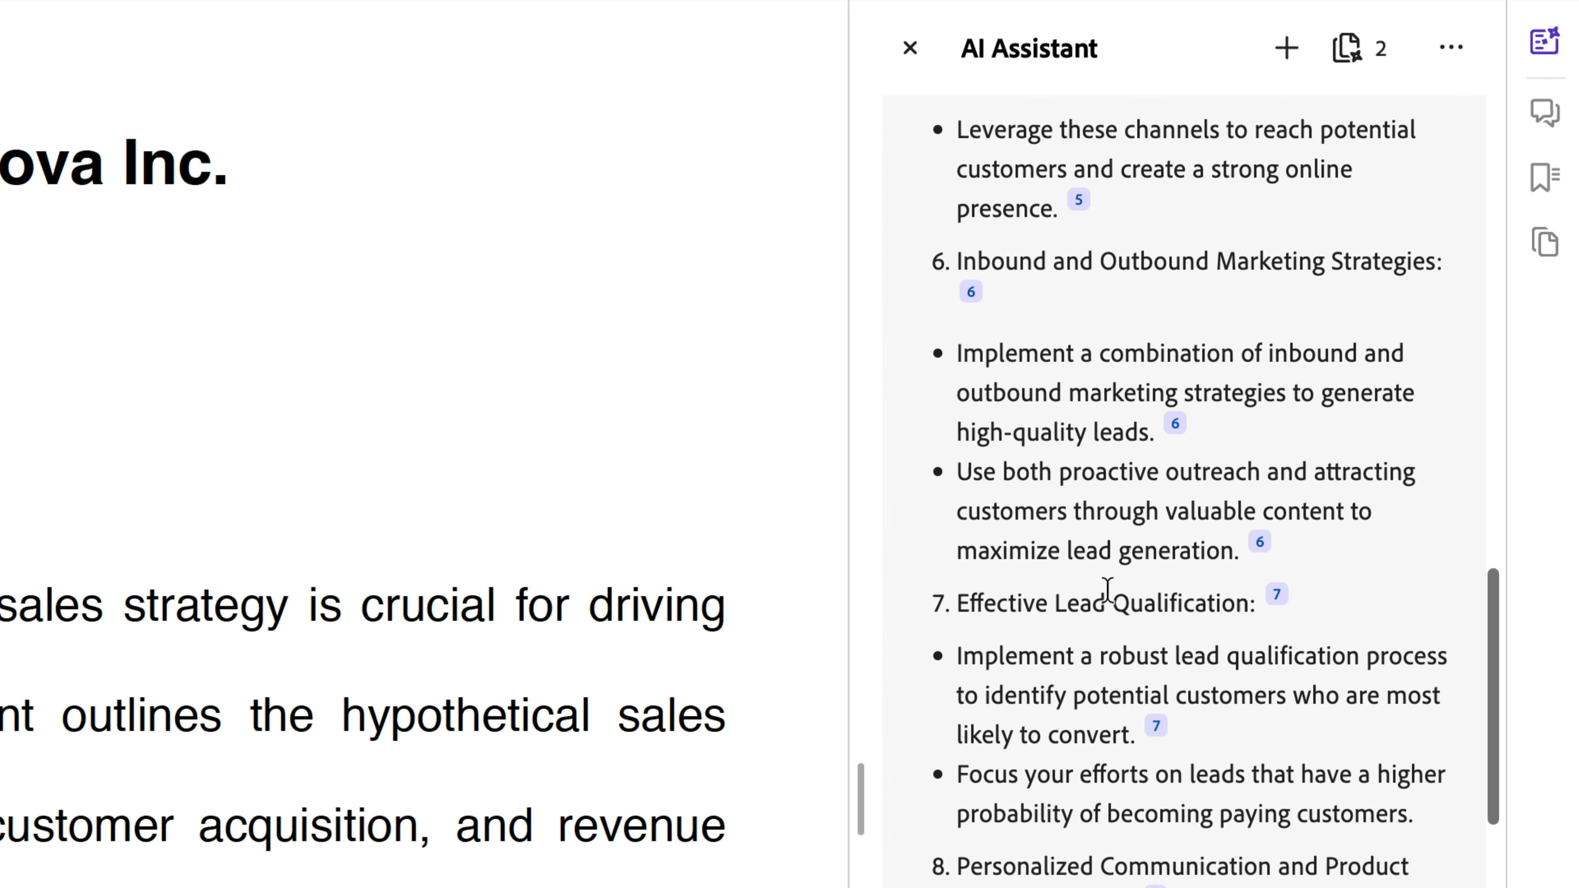
scroll(1118, 590, down, 3)
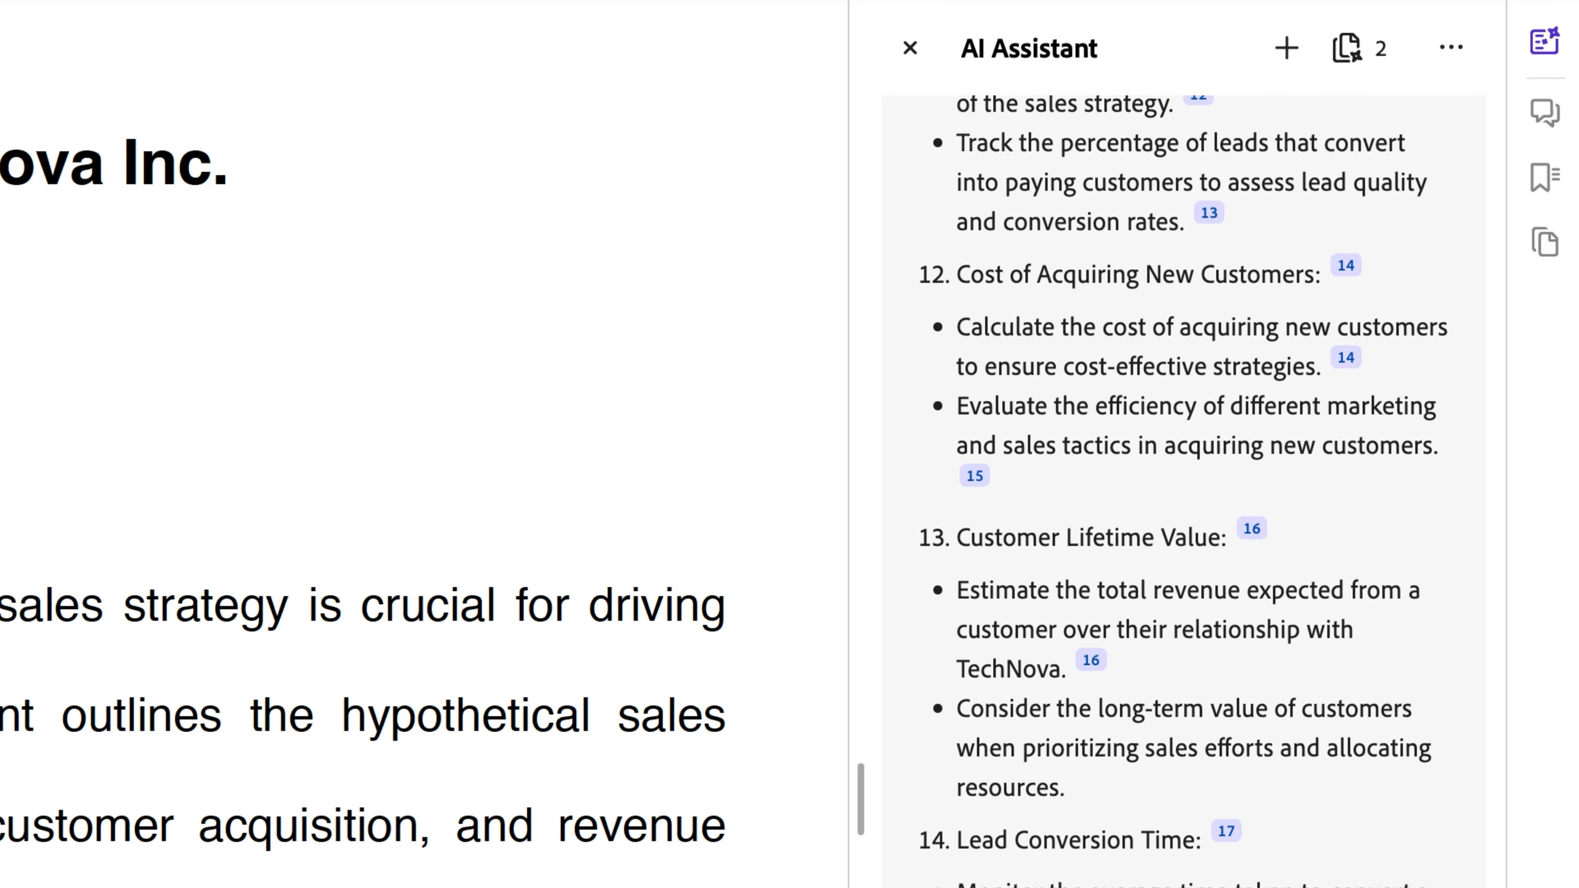
scroll(1188, 623, up, 15)
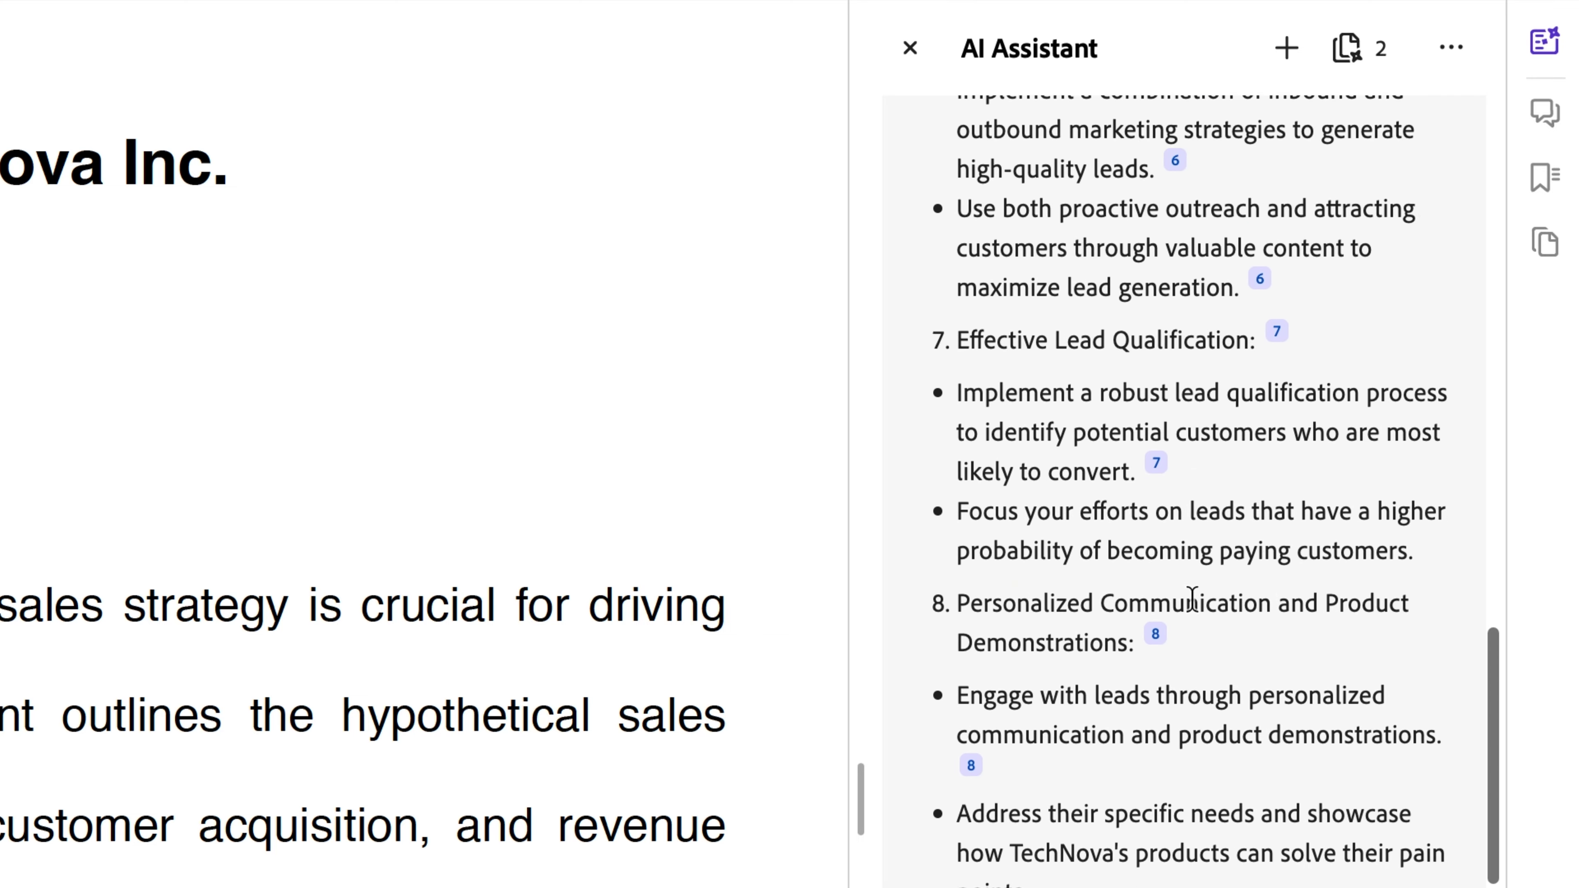
scroll(1192, 597, up, 20)
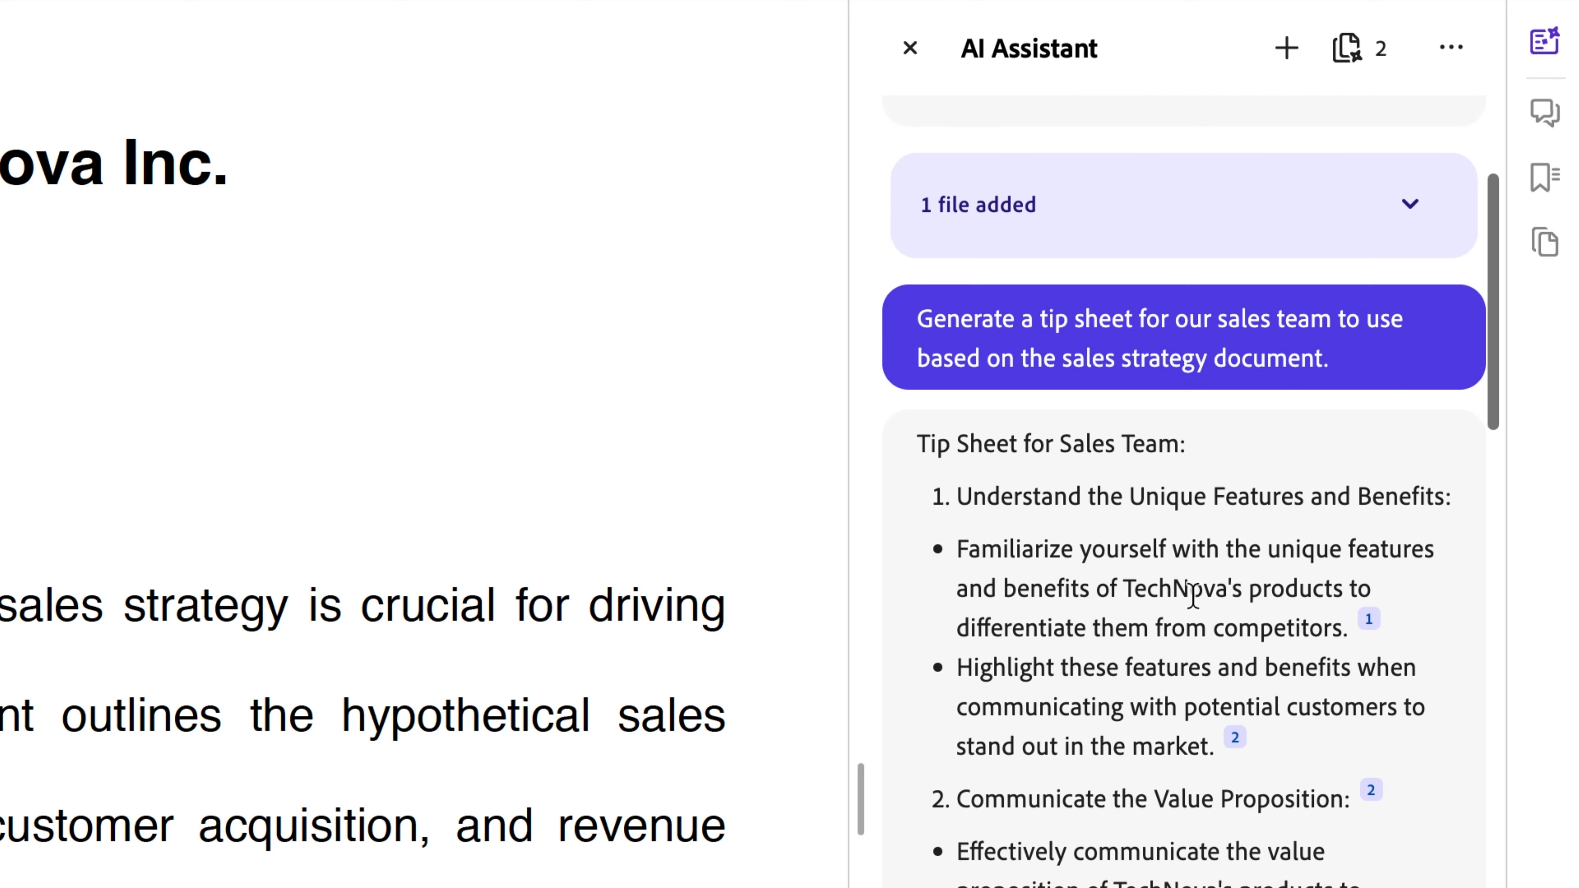
scroll(1234, 802, down, 5)
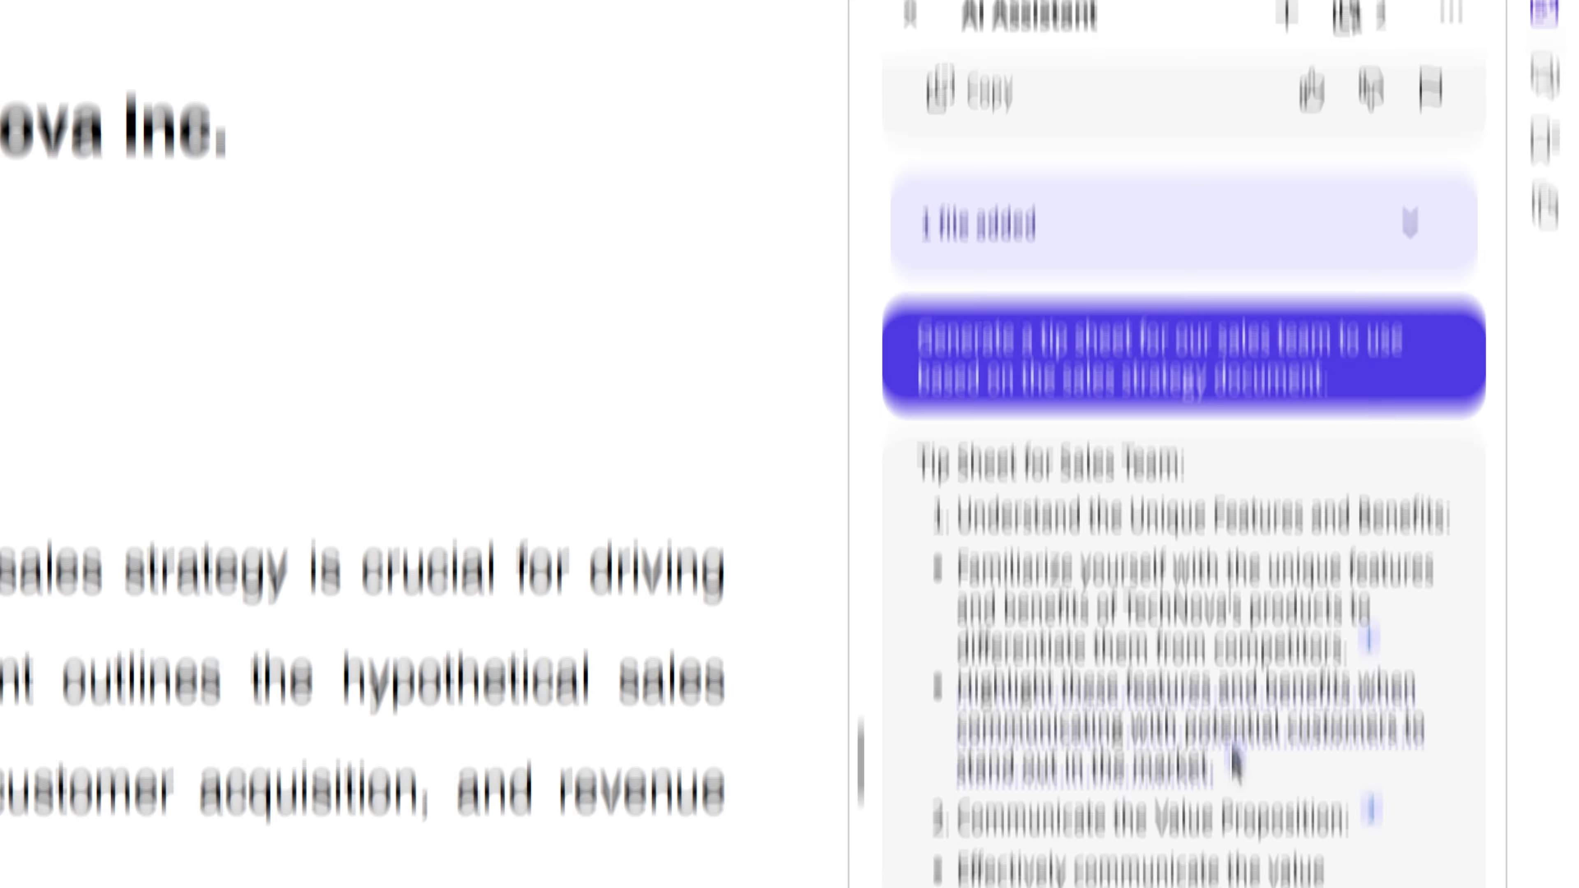
click(1235, 476)
scroll(1268, 497, down, 16)
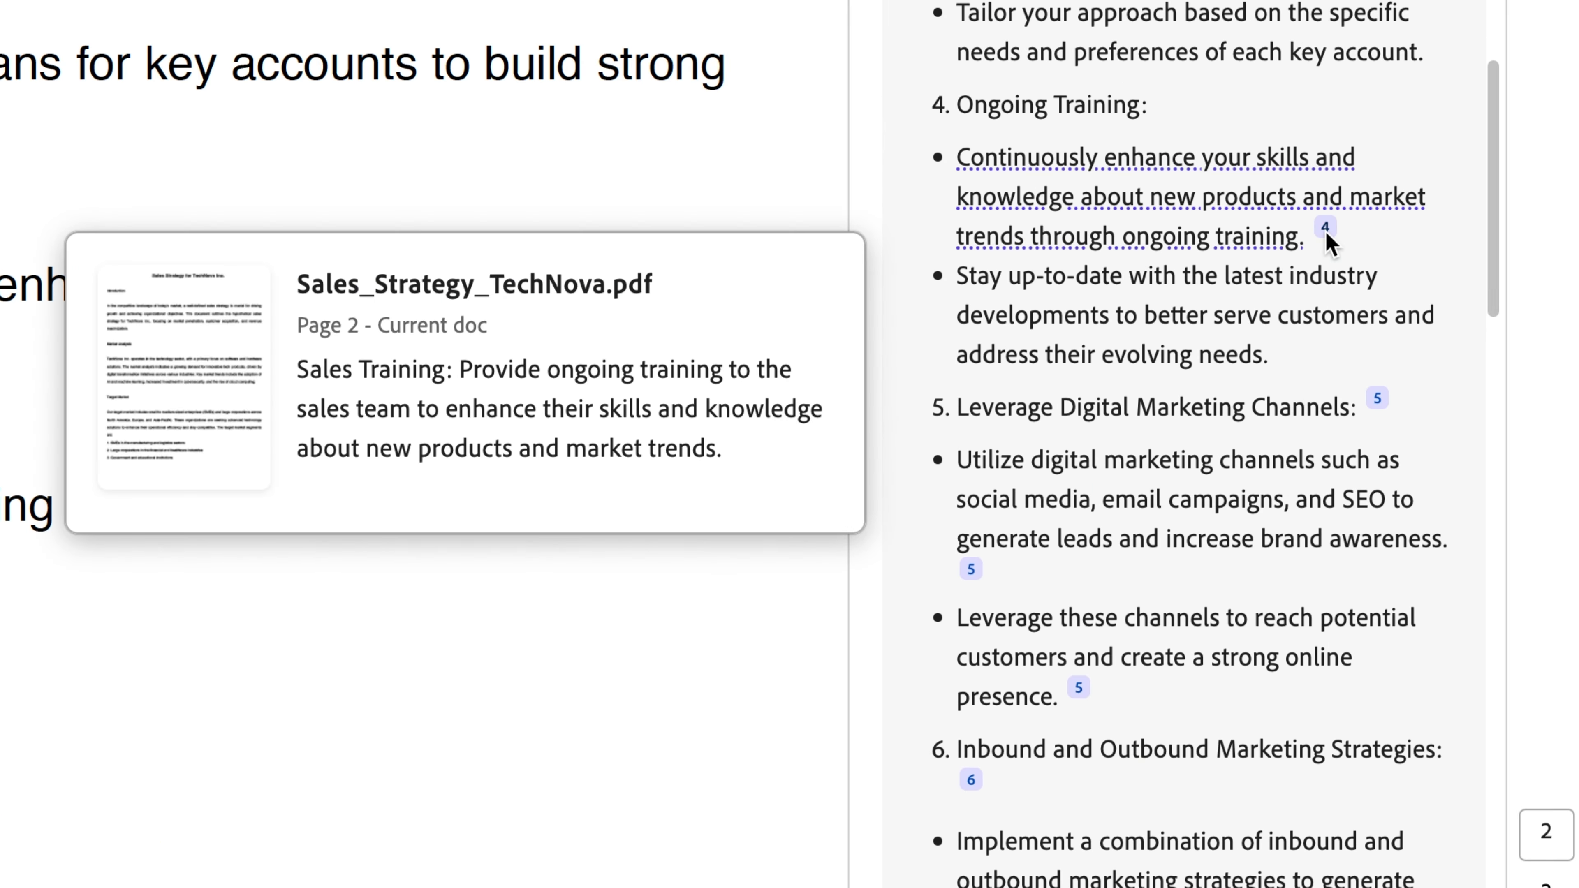
click(1326, 230)
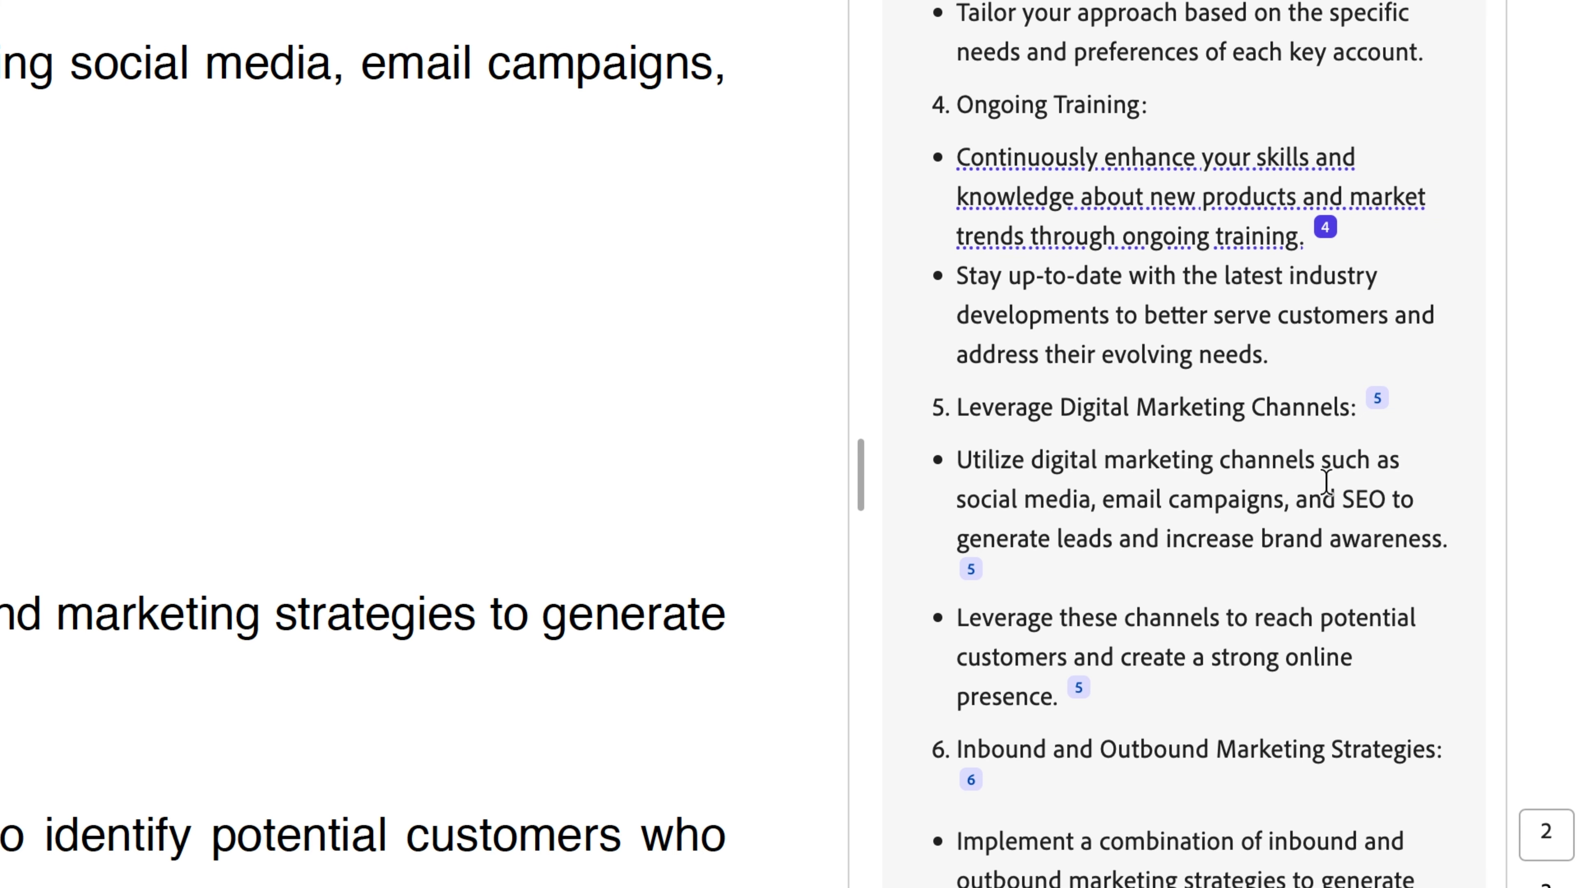
scroll(1326, 482, down, 12)
click(1081, 698)
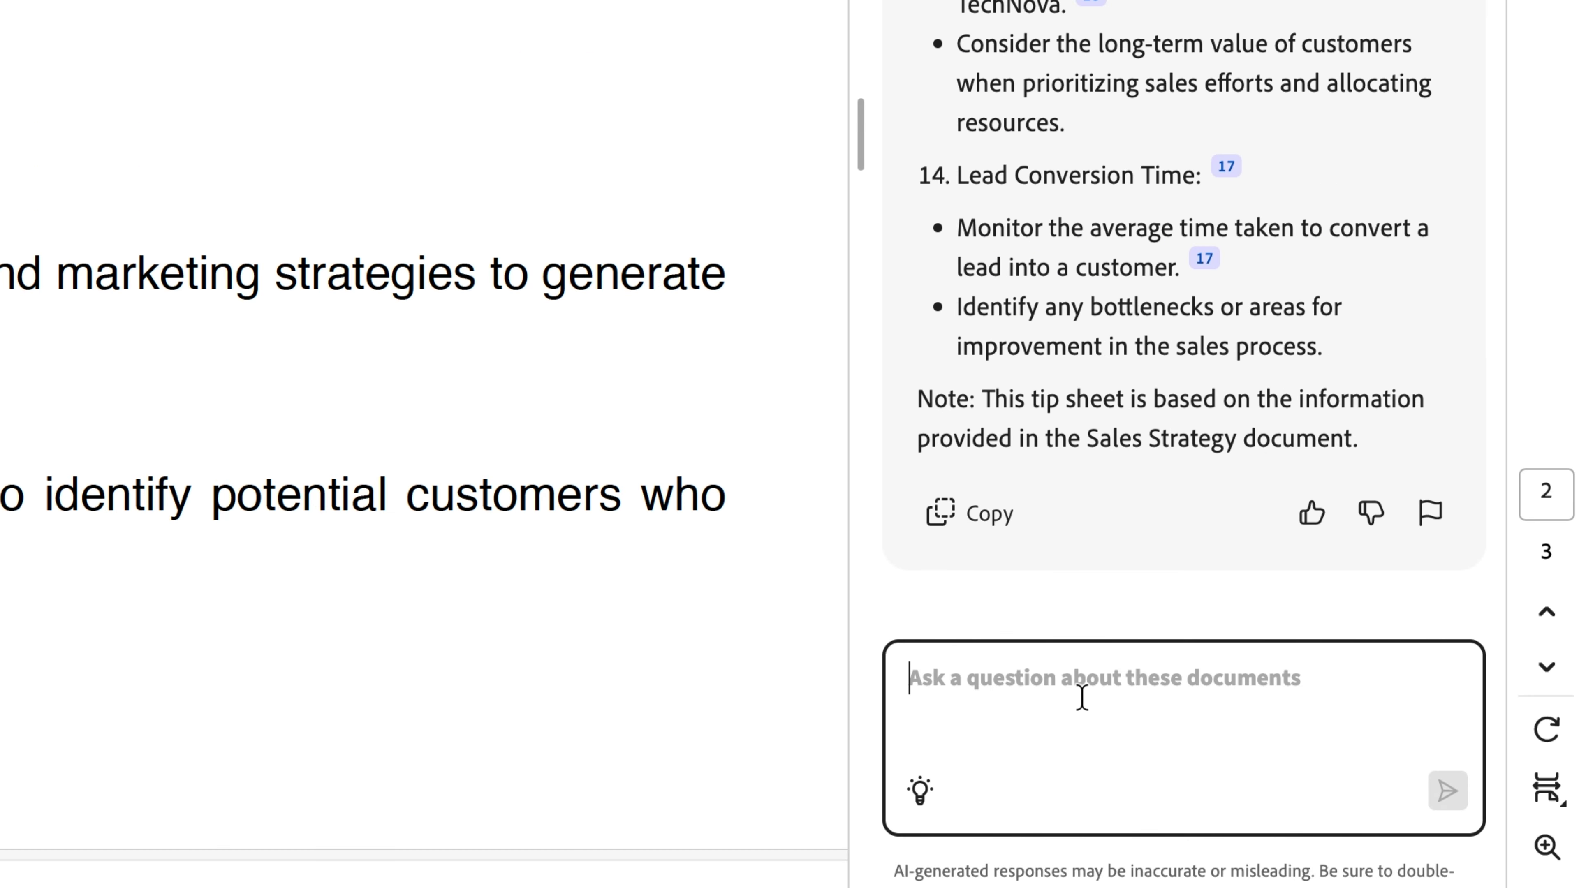
Request a professional email highlighting the 5 main meeting takeaways and select its subject line.
text(Write an email in a professional tone t)
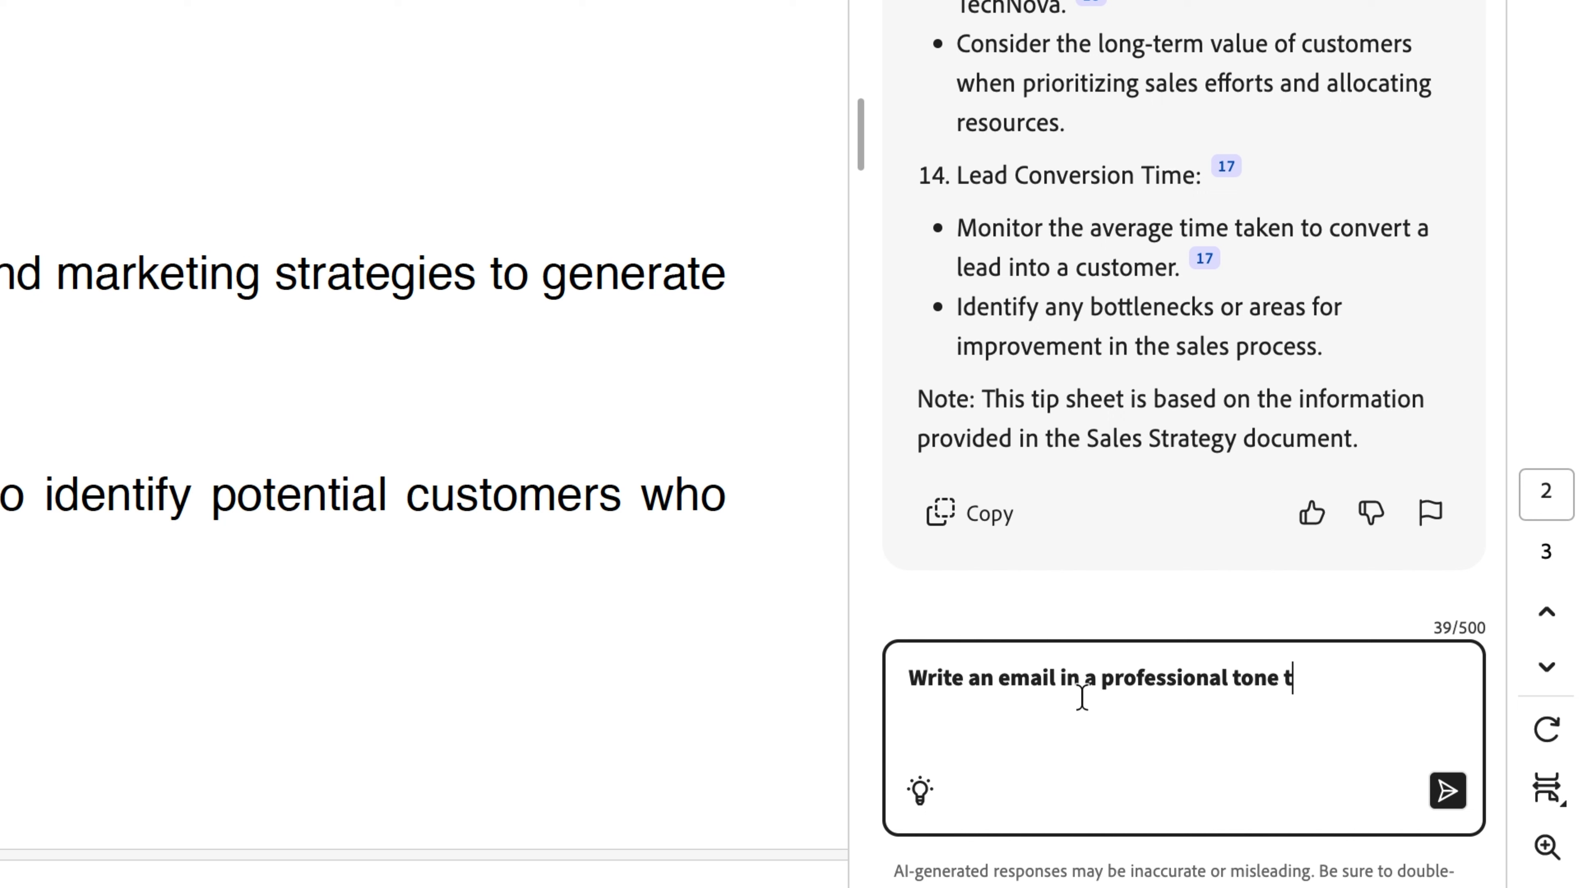
text(hat highlights the 5 main t)
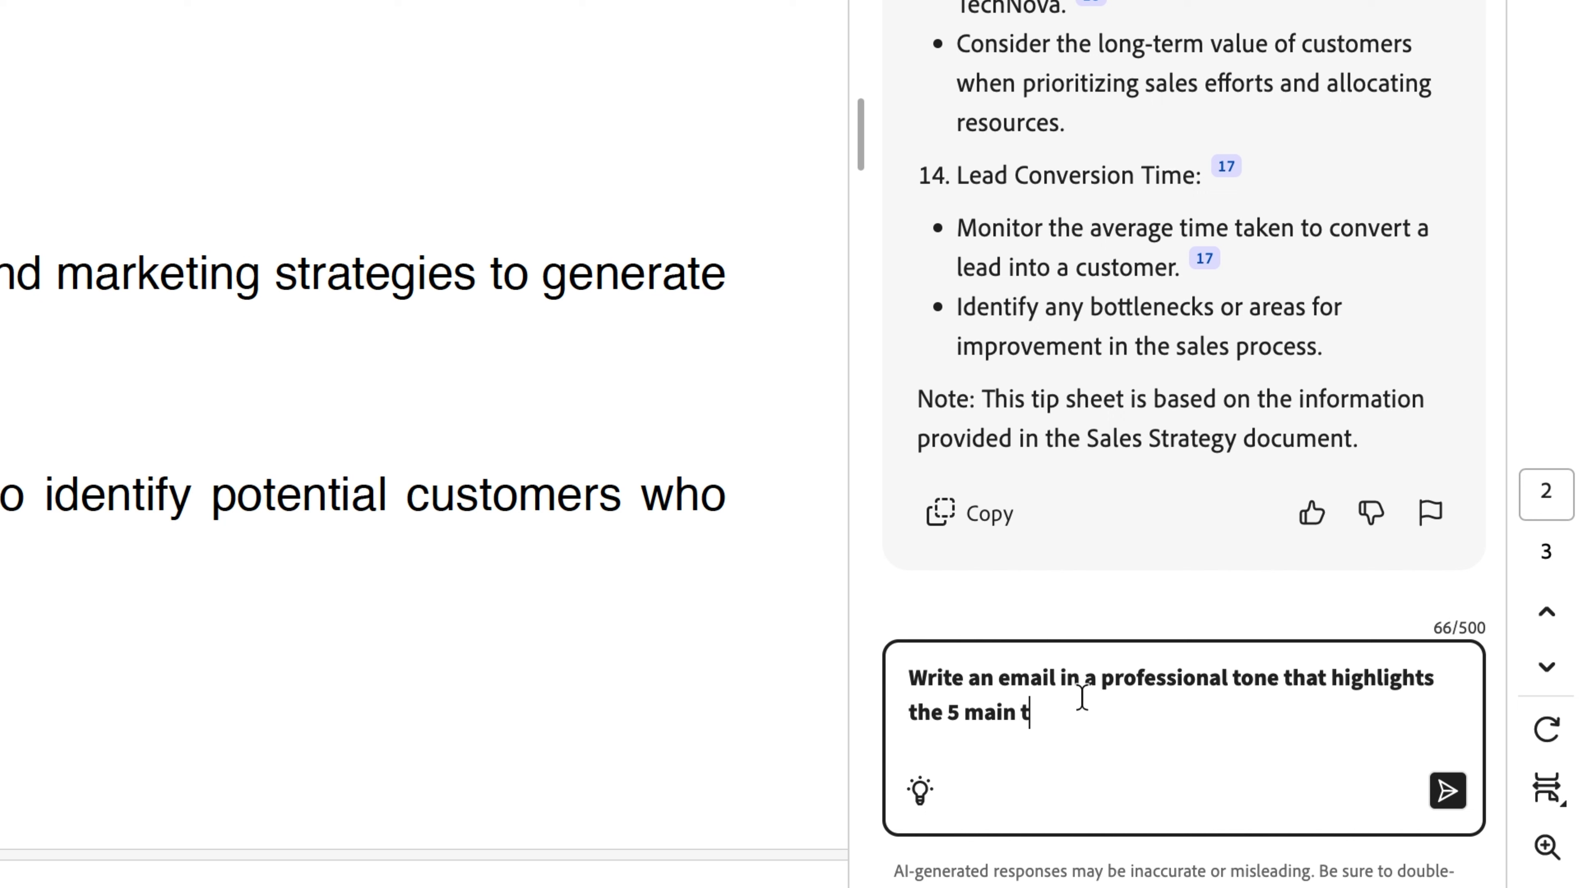
text(akeaways from our meeting notes)
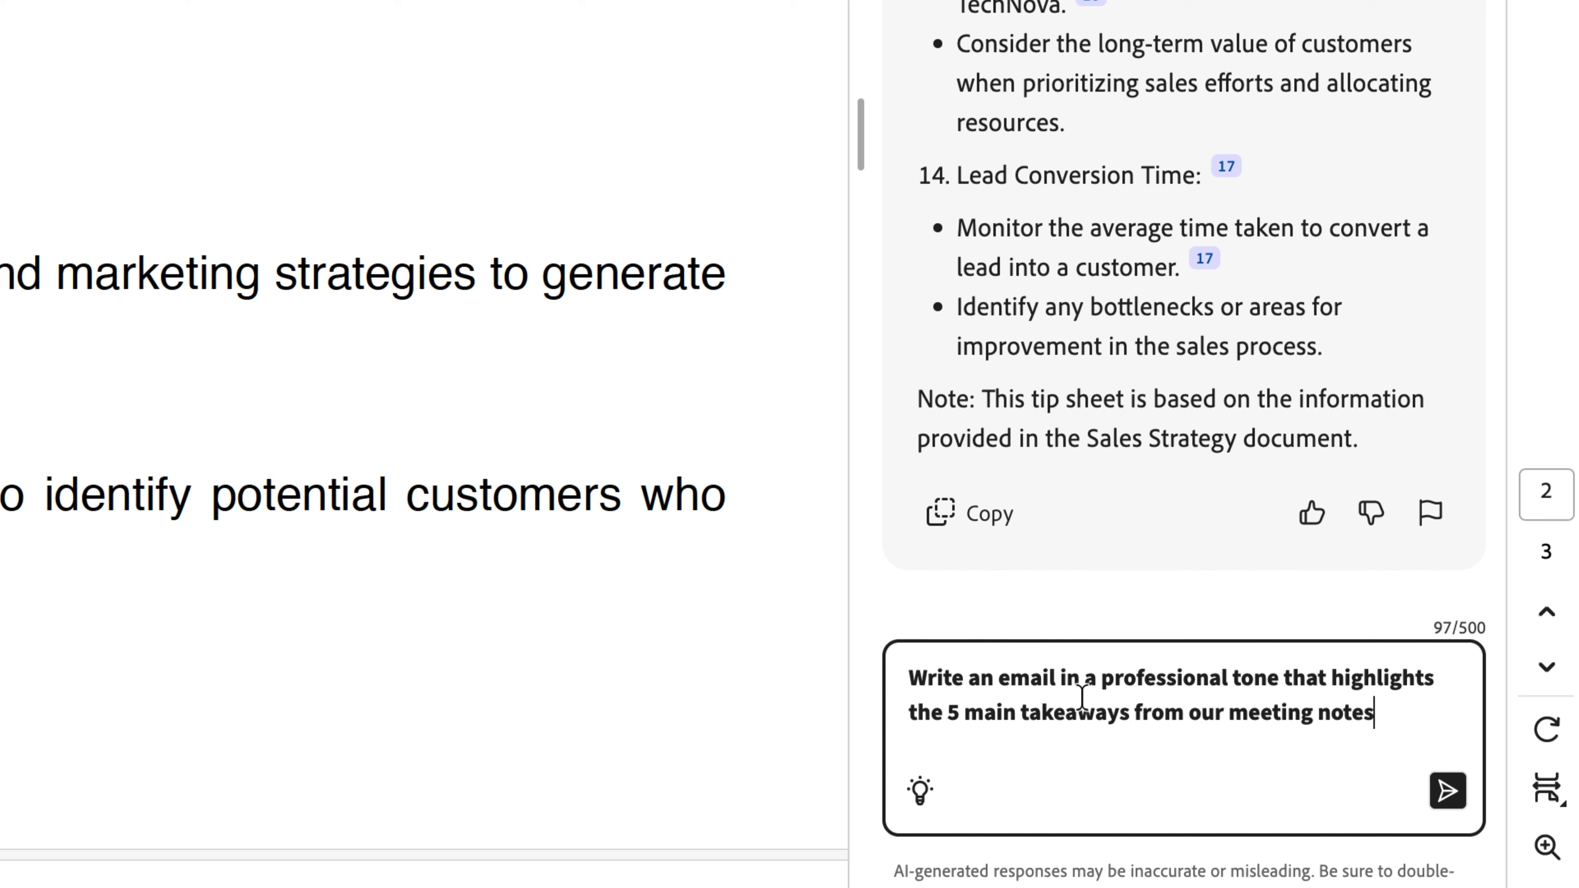
key(Return)
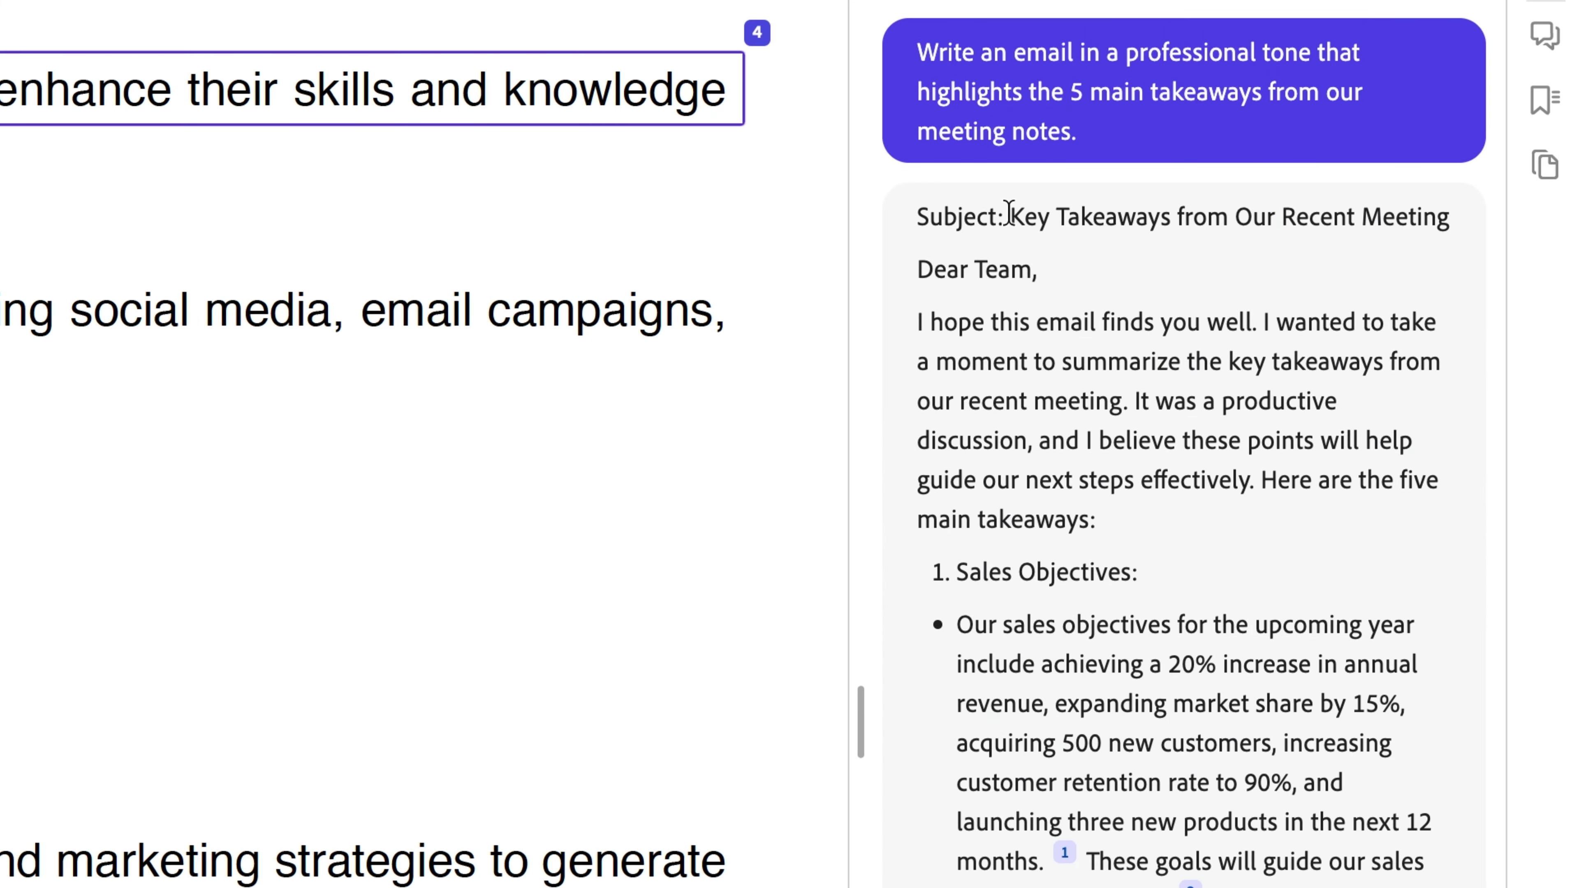
drag(1010, 217, 1449, 218)
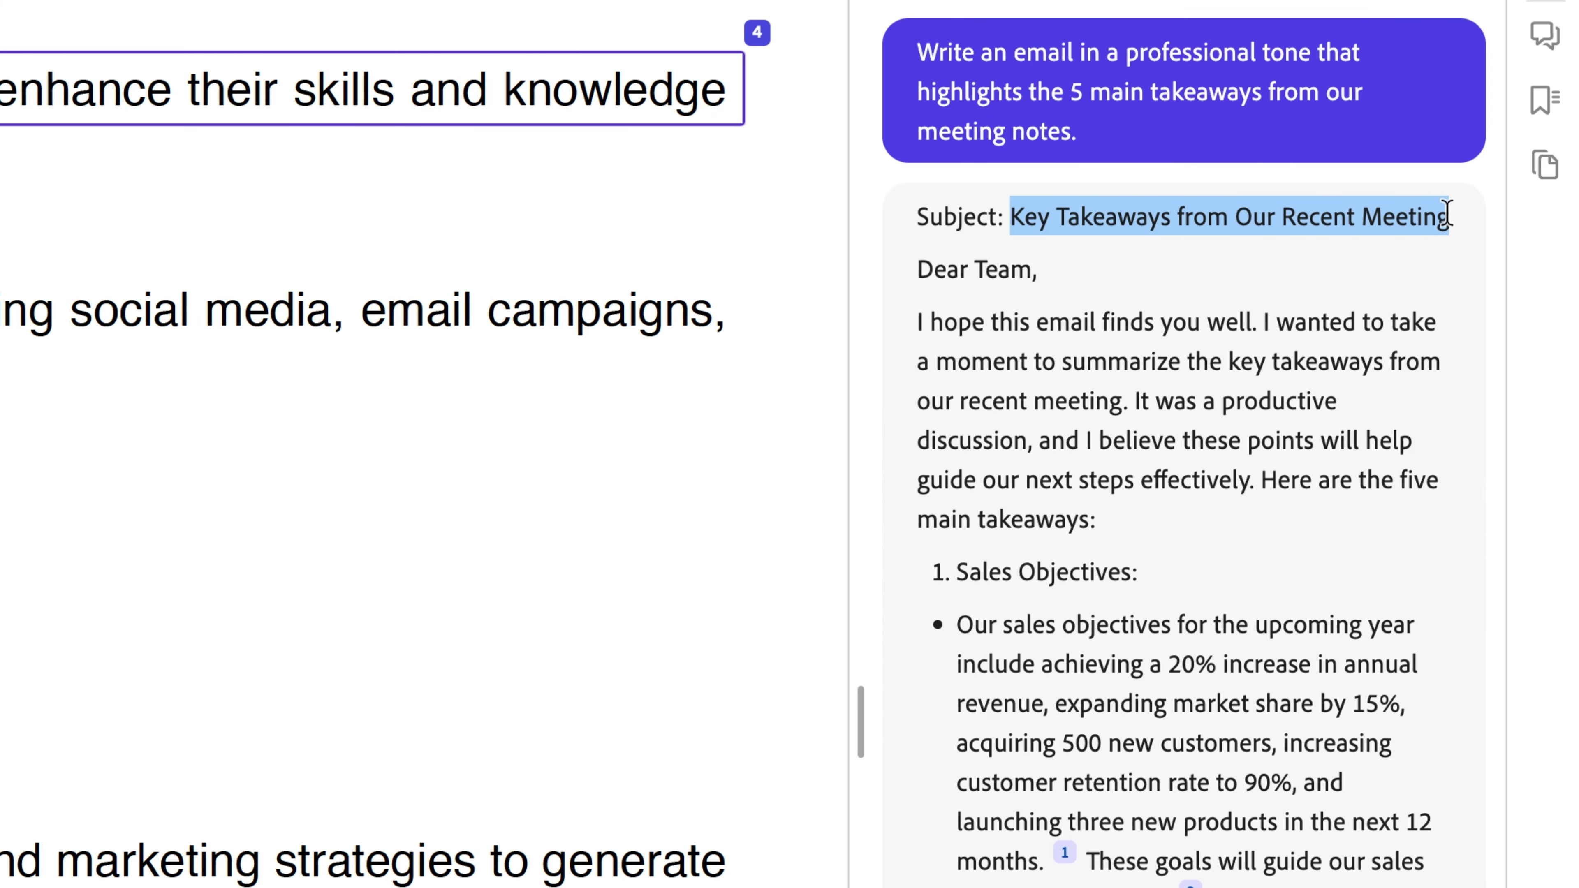
click(1445, 308)
scroll(1209, 619, down, 20)
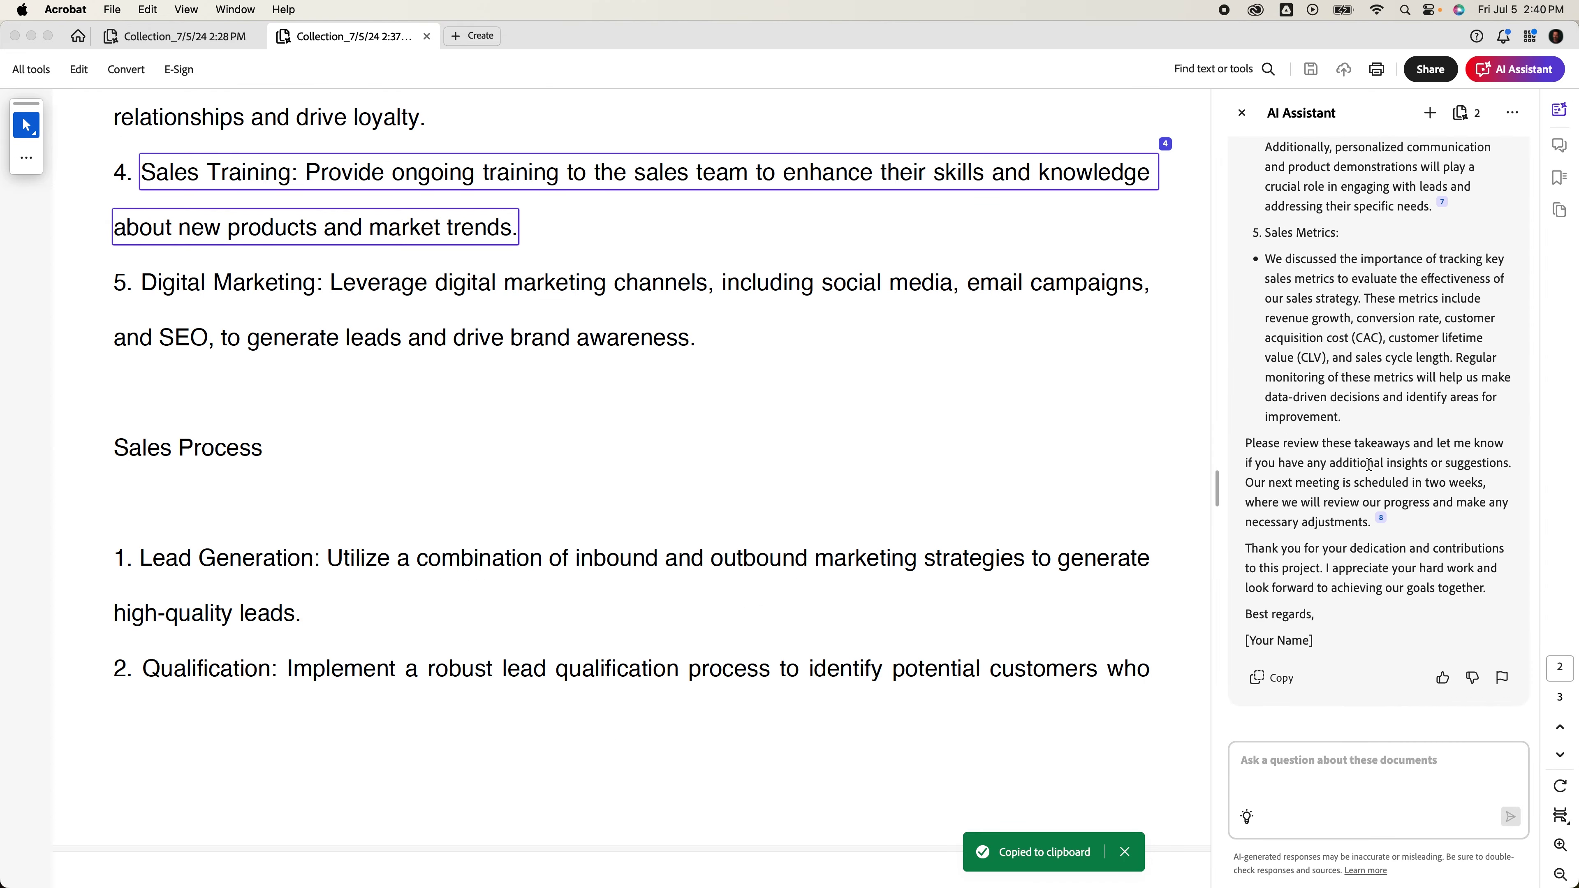
click(1296, 775)
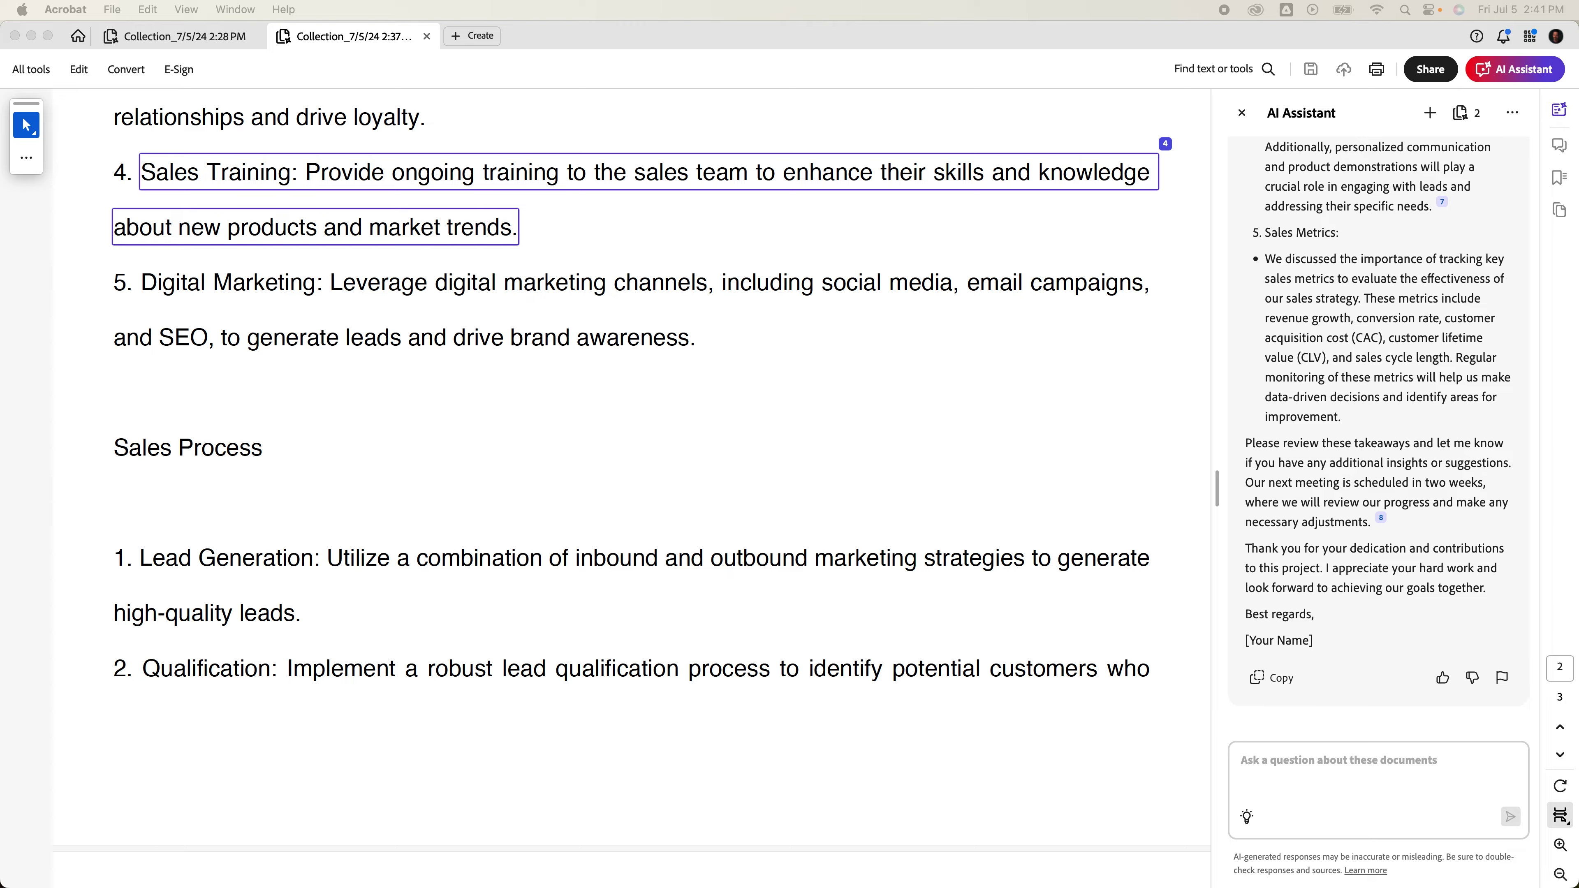
click(1274, 777)
Request a Slack message summarizing the sales strategy report's findings and preview a cited source.
text(Draft a Slack)
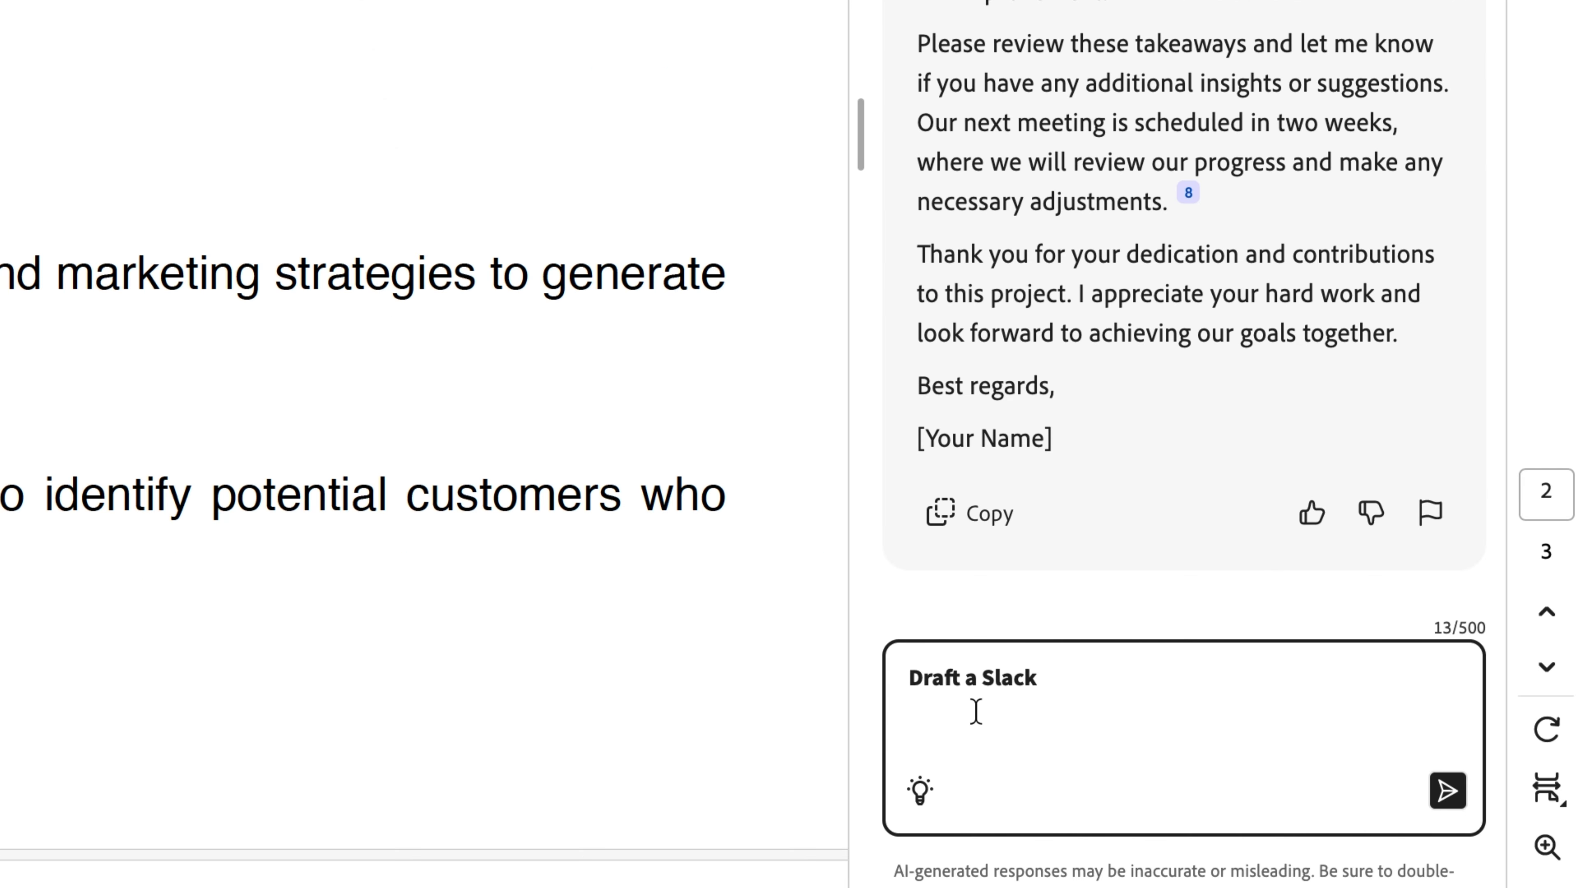
text( message summarizing )
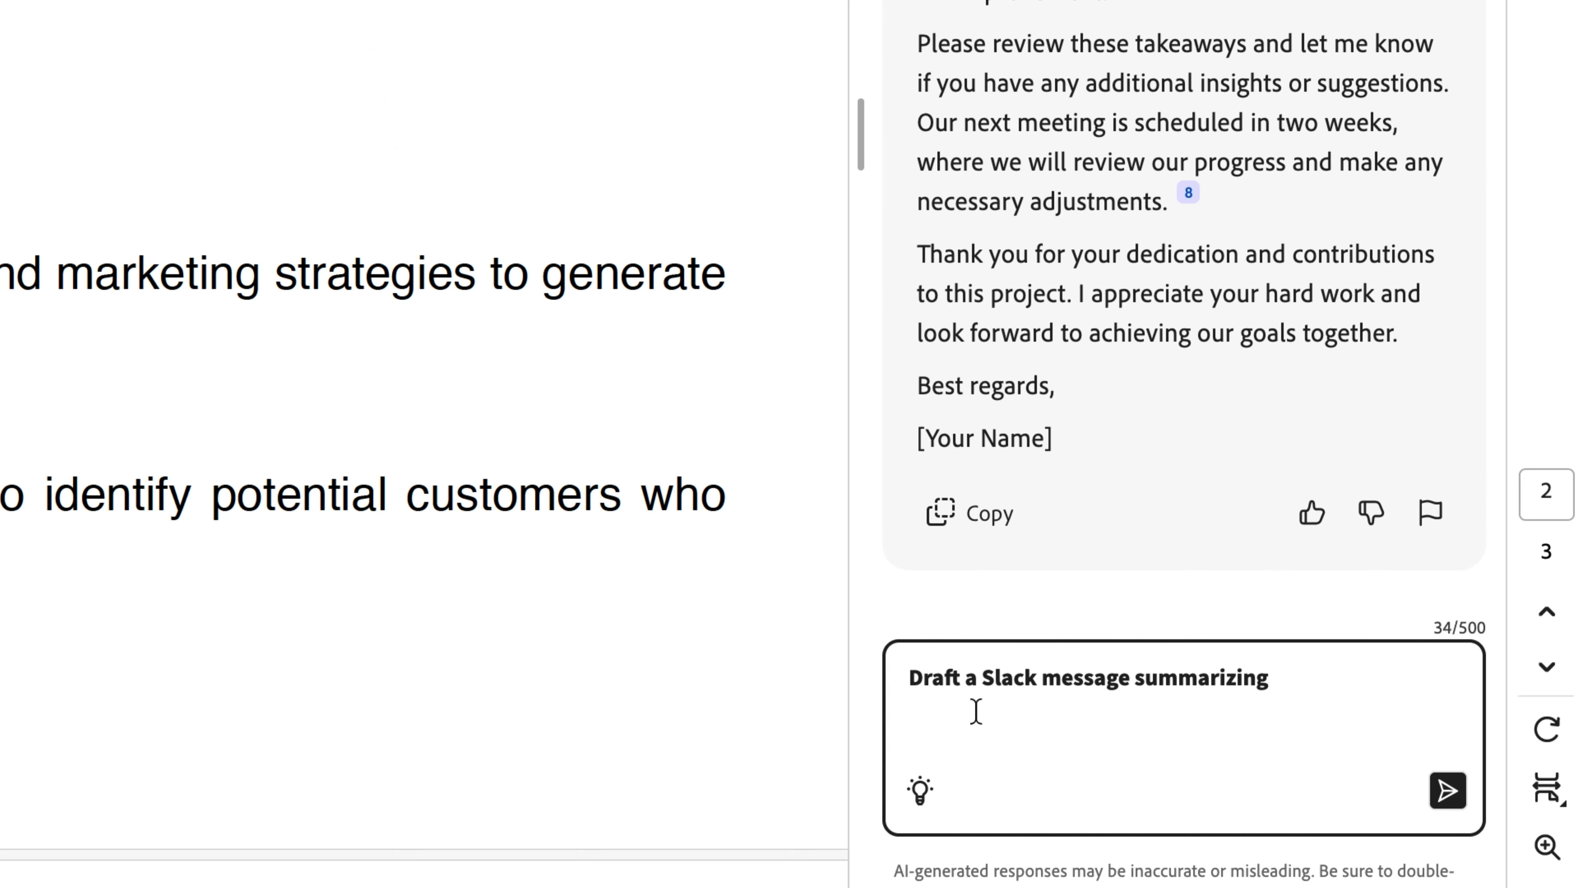
text(the findings in this sales strateg)
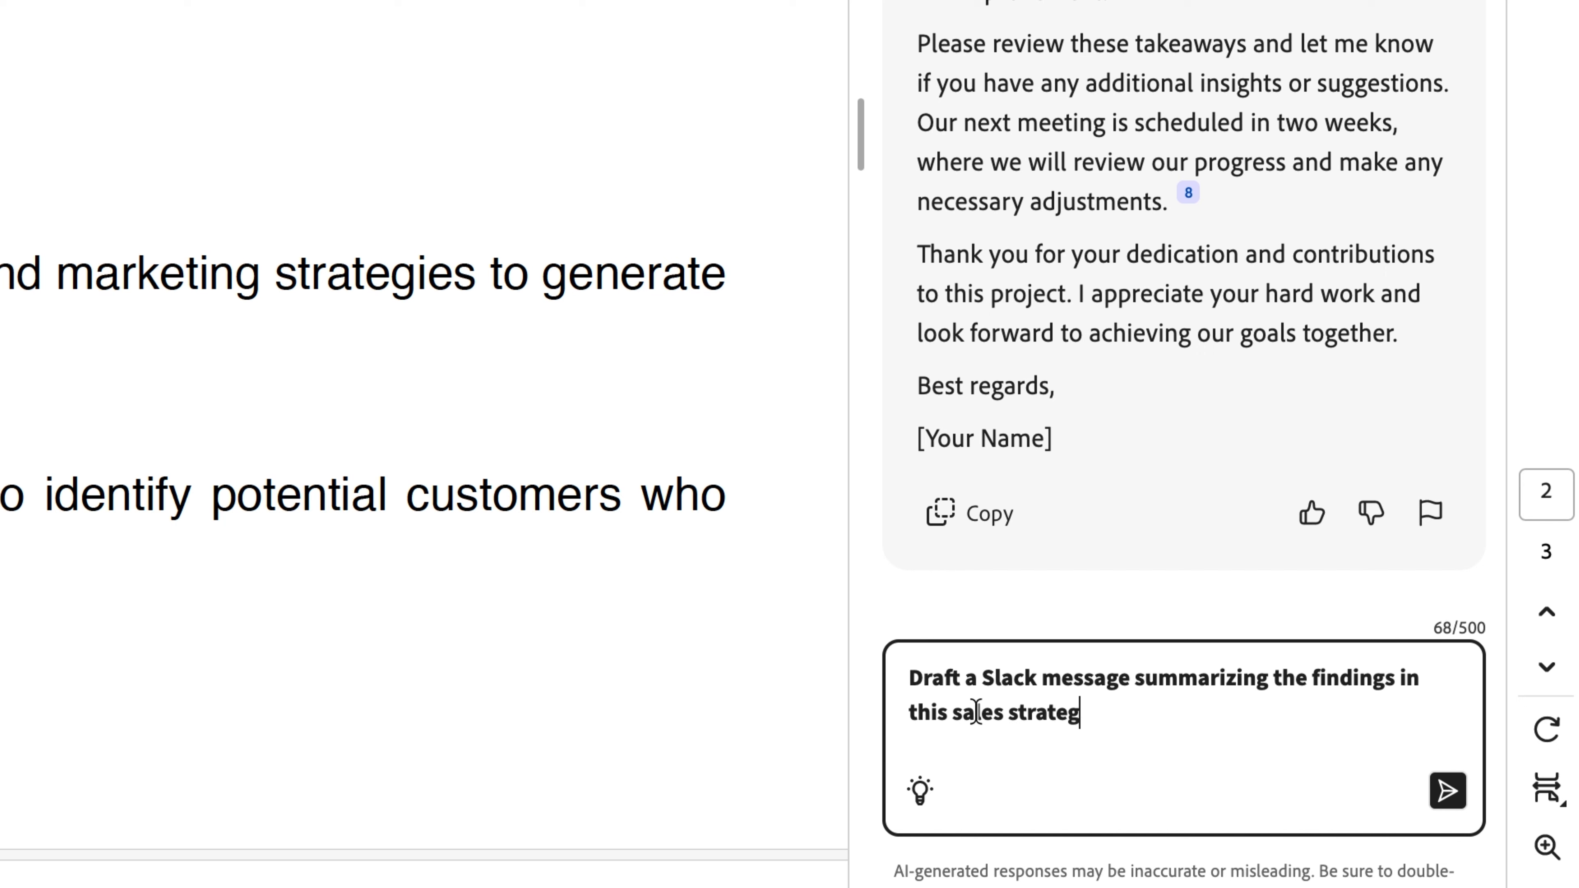
text(y report for my team. )
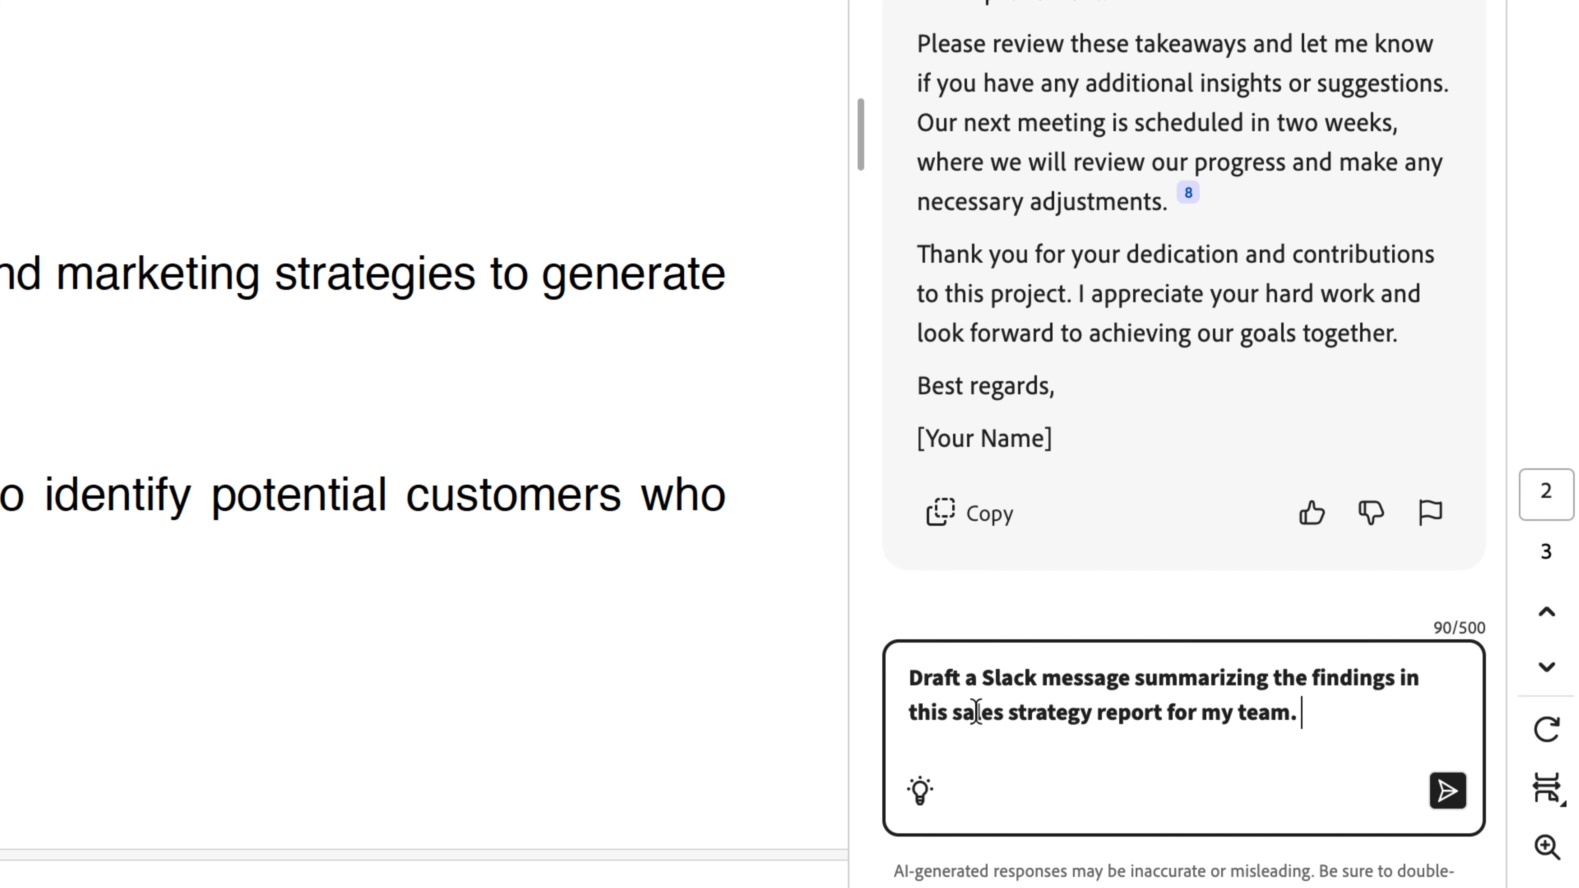
text(Keep it to 5 sentences.)
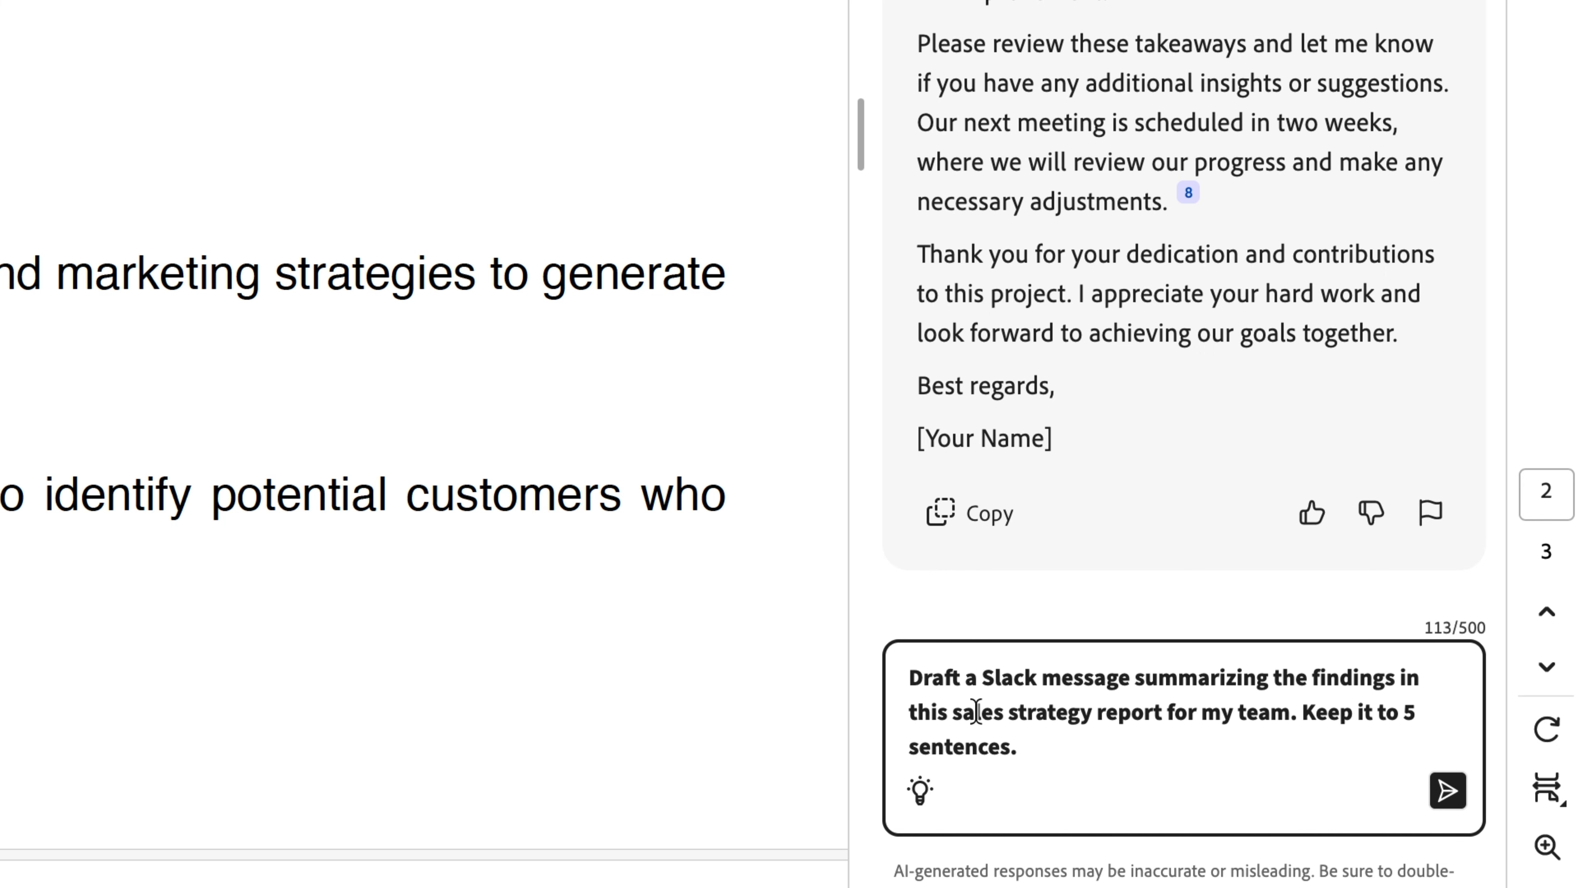
click(1440, 798)
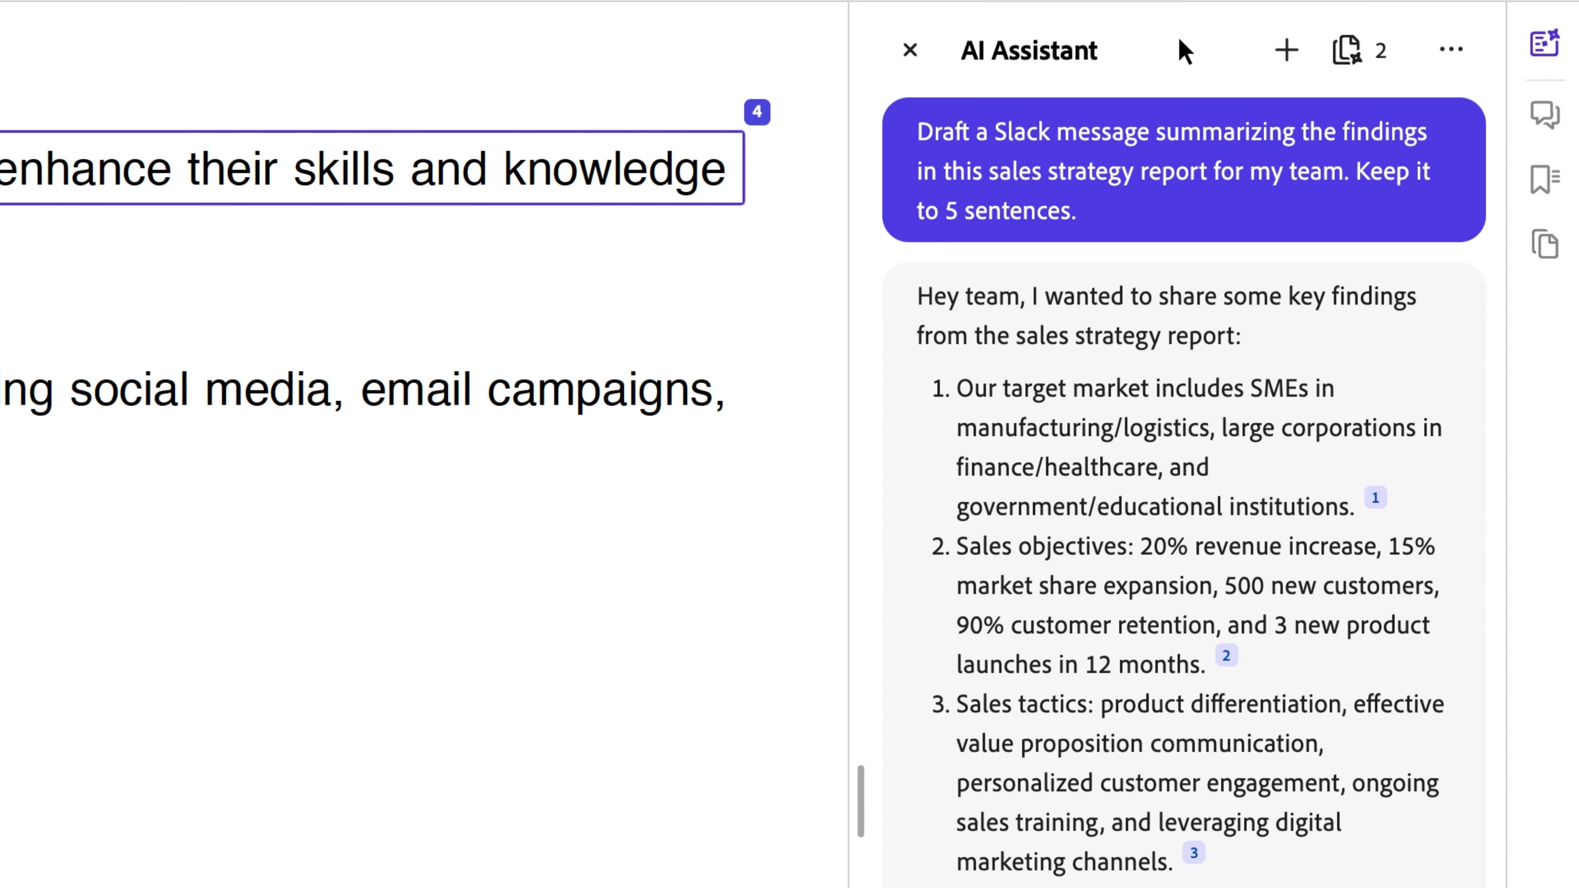
mouse_move(1215, 673)
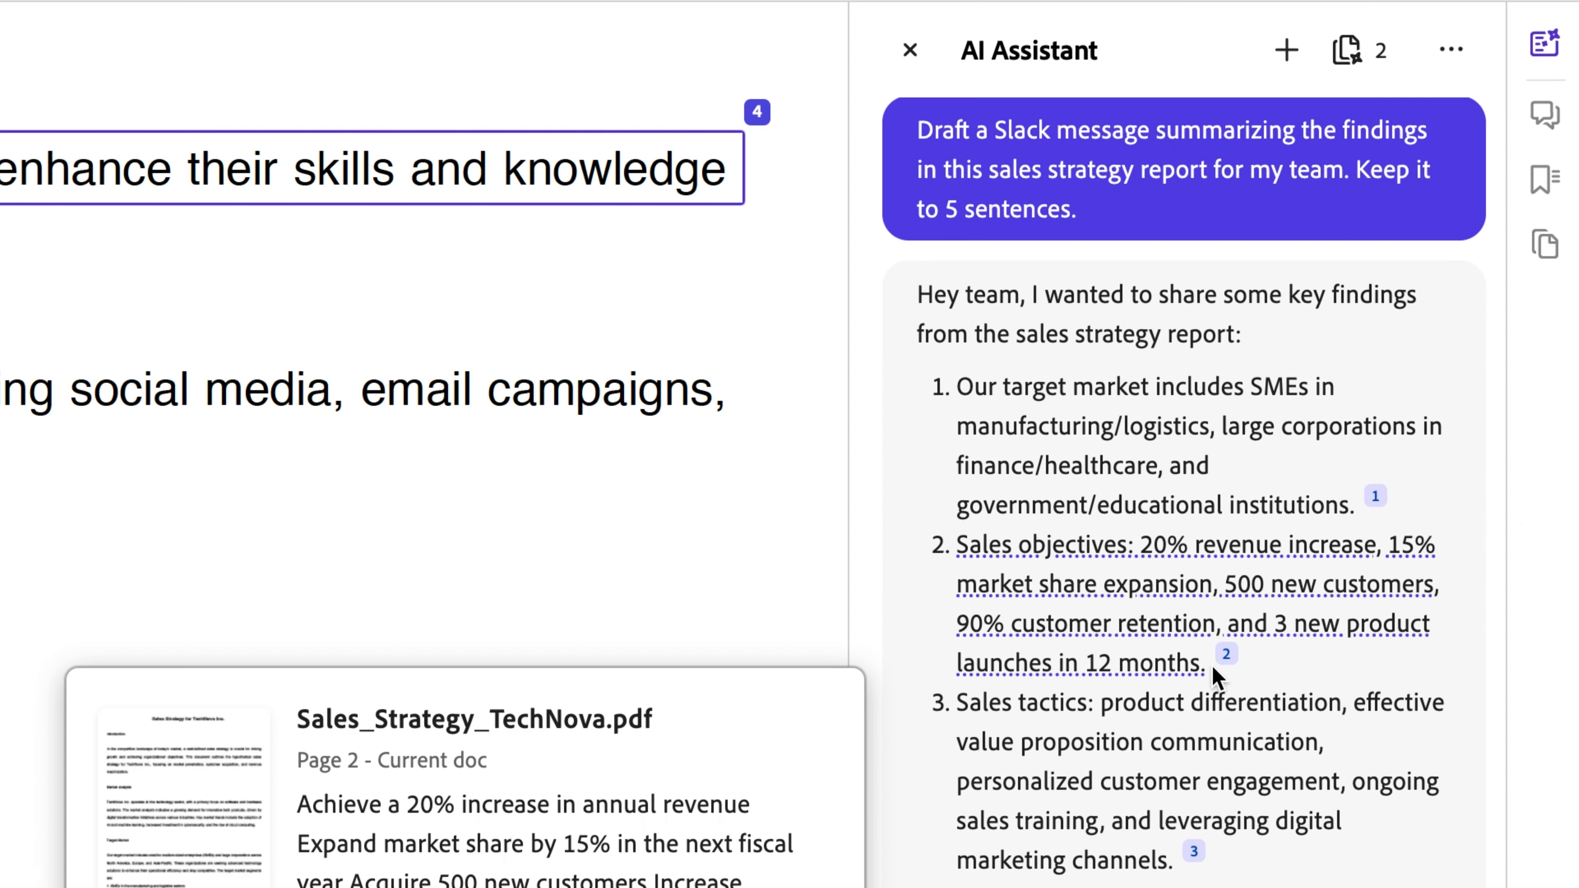
scroll(1216, 679, down, 1)
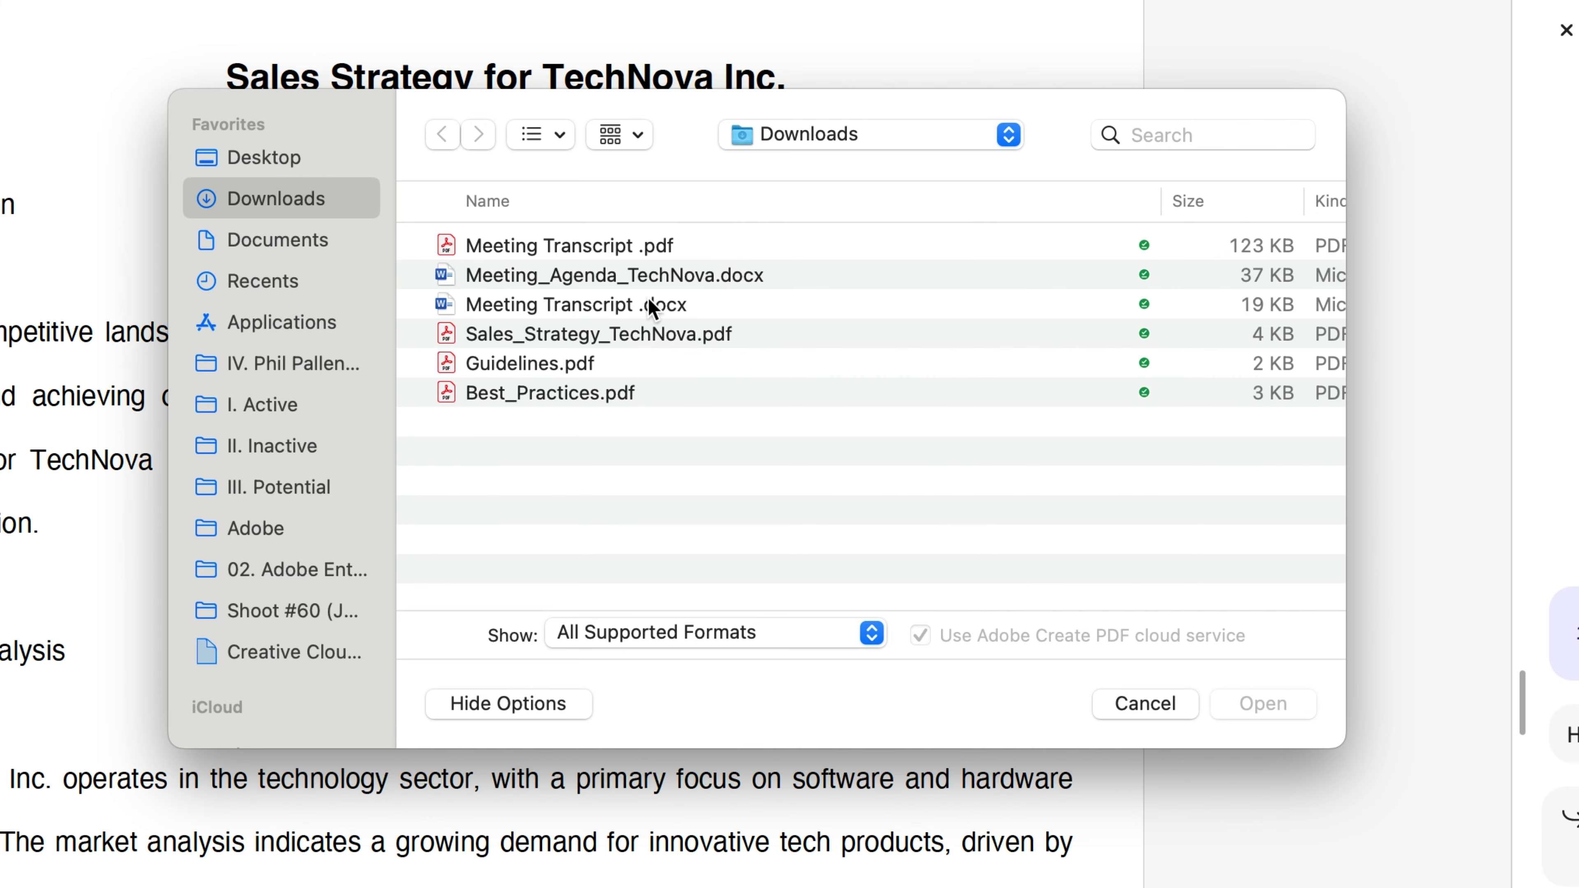
Add Meeting_Agenda_TechNova.docx to the collection beside the transcript and sales strategy.
click(668, 272)
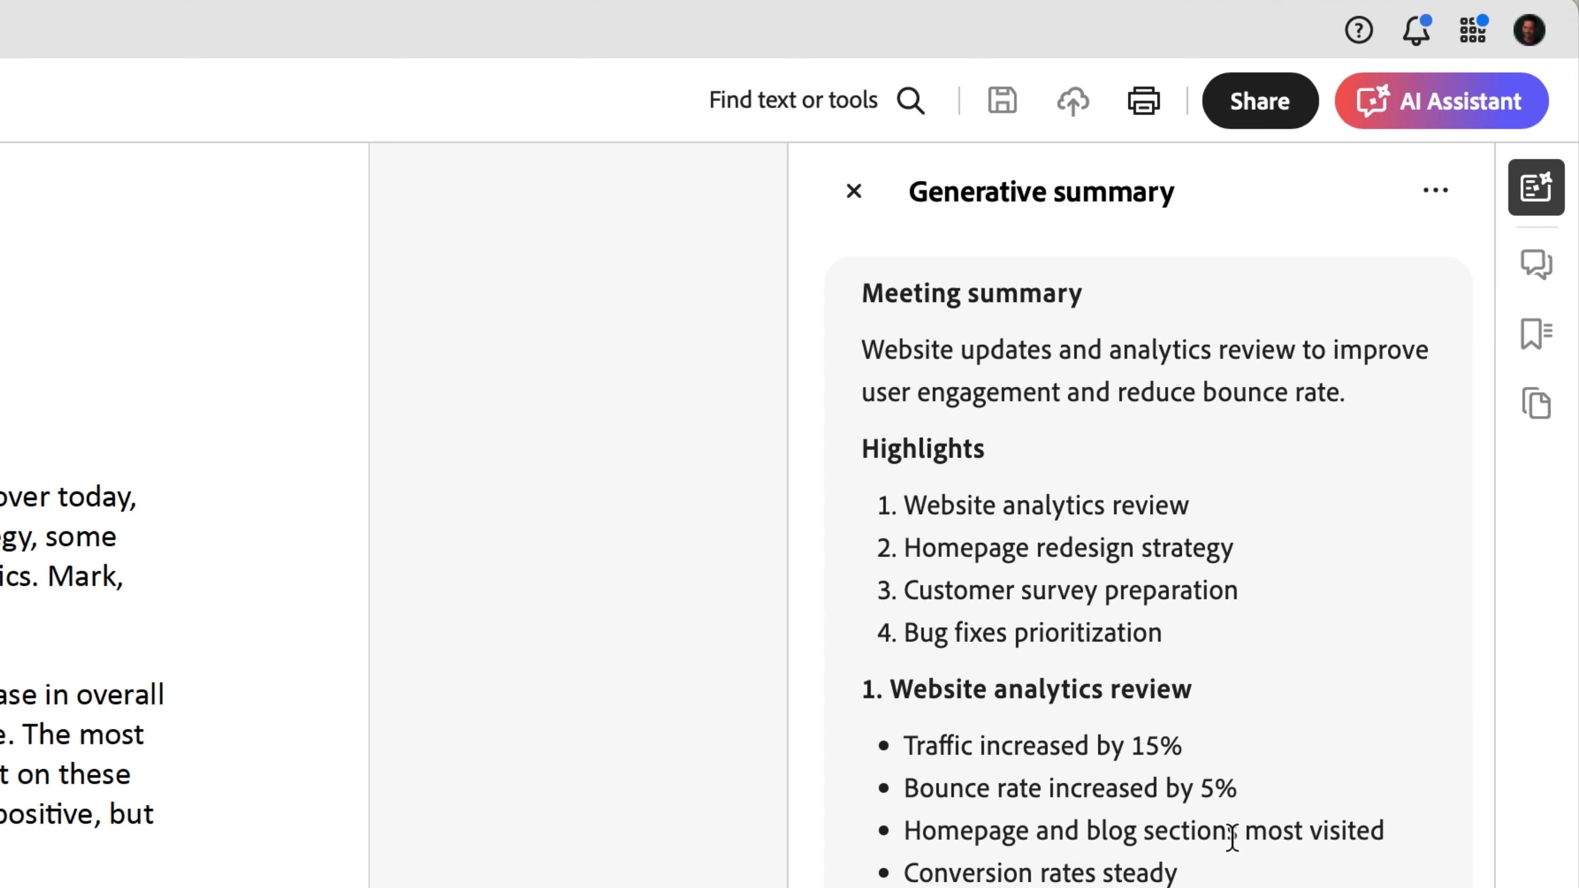
Read the meeting summary's highlights and next steps, then close the Generative summary panel.
scroll(1110, 880, down, 15)
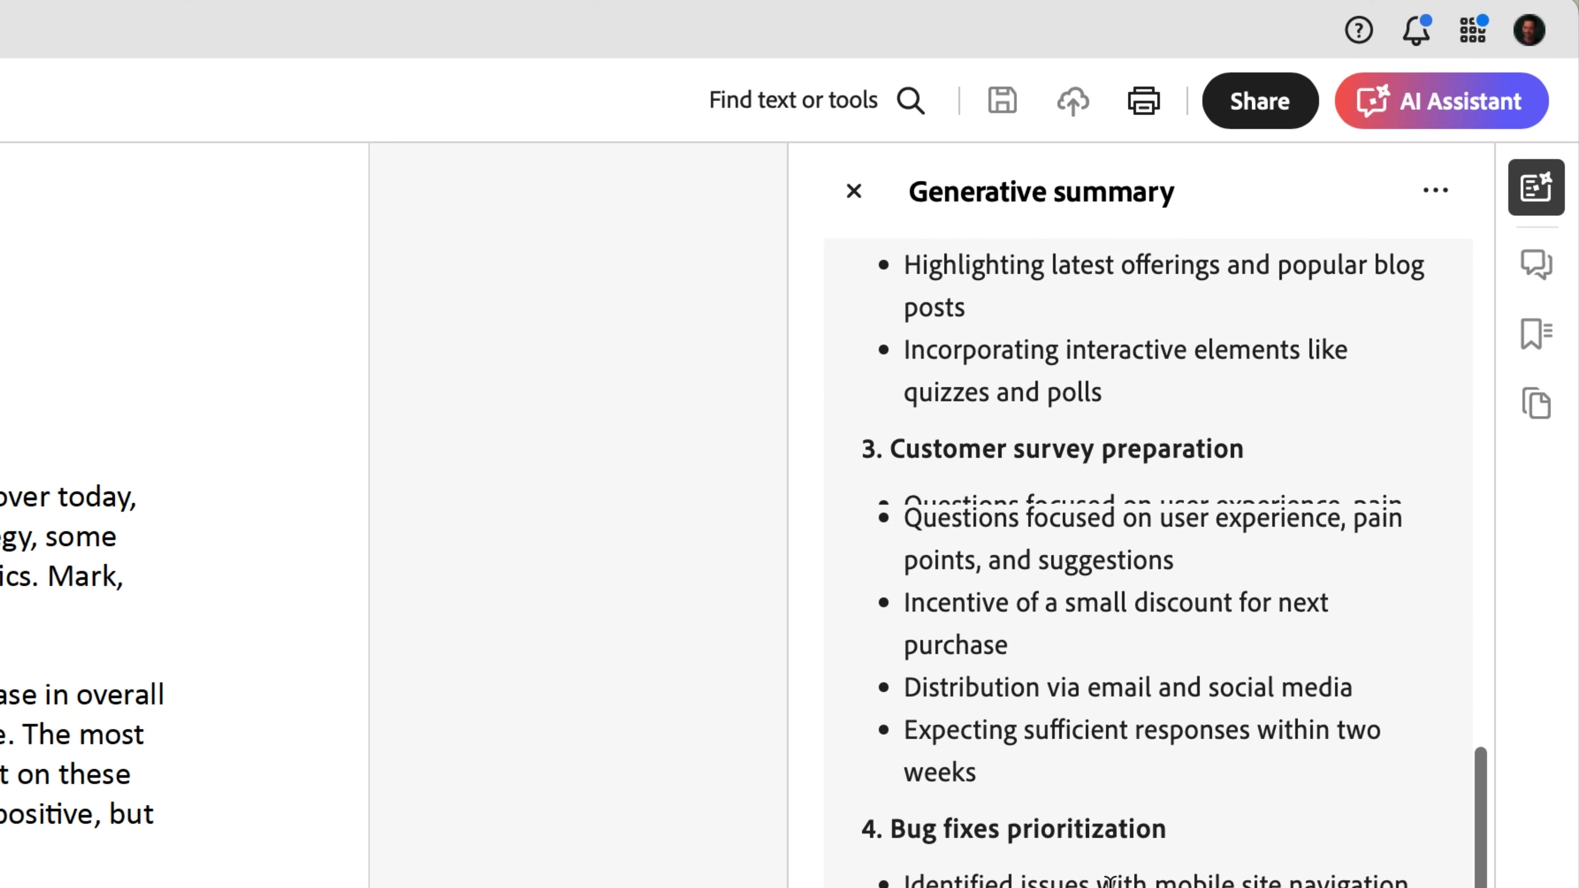
scroll(1136, 797, up, 20)
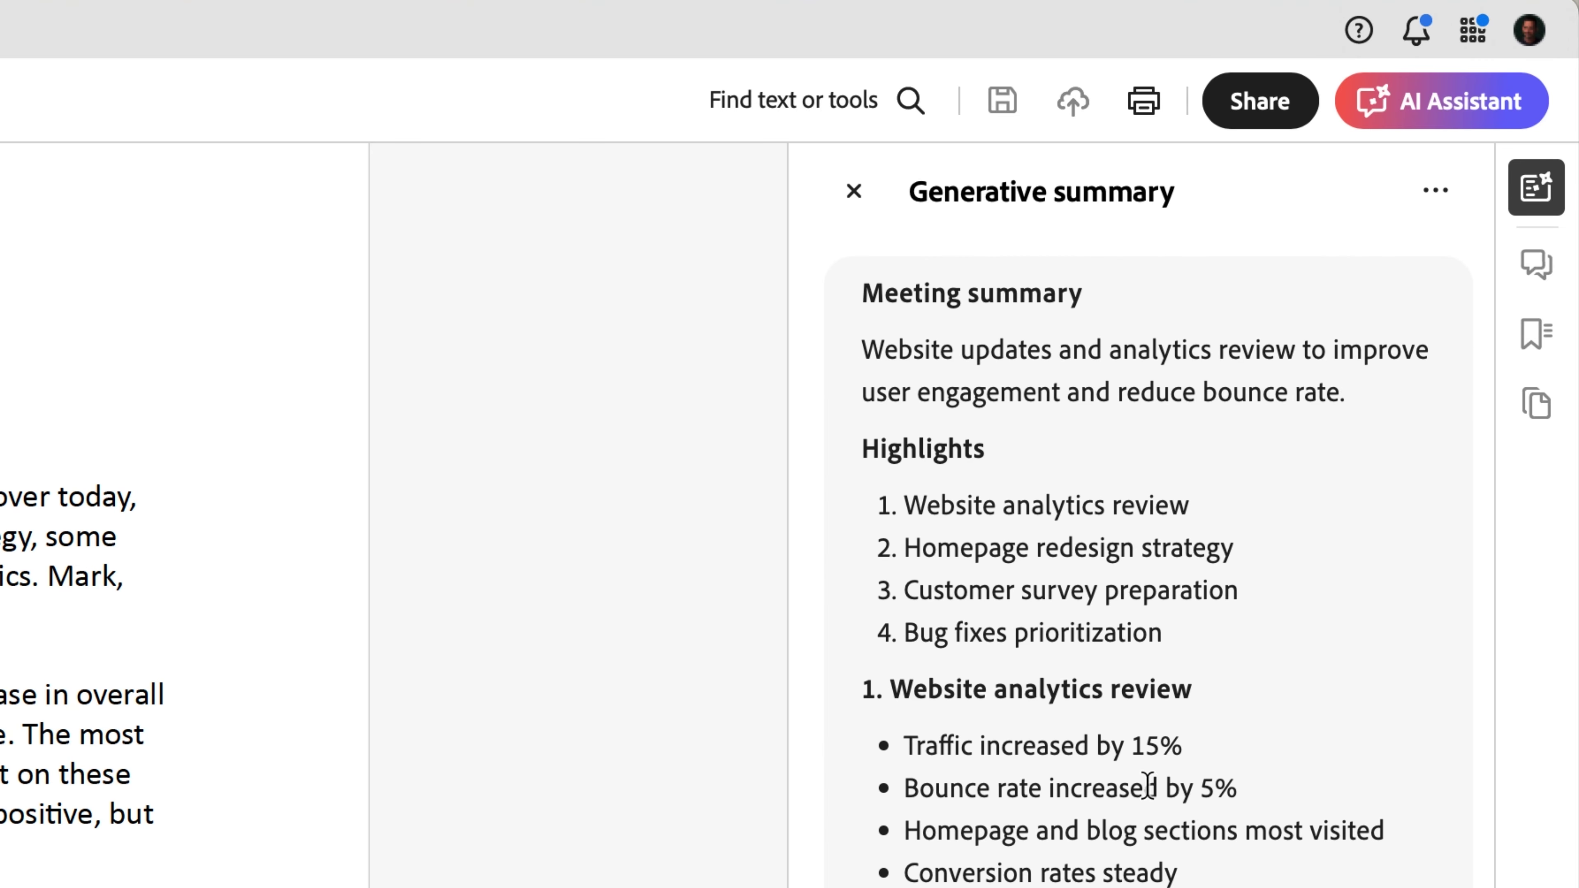
scroll(1148, 786, down, 20)
drag(859, 161, 1065, 731)
click(1156, 689)
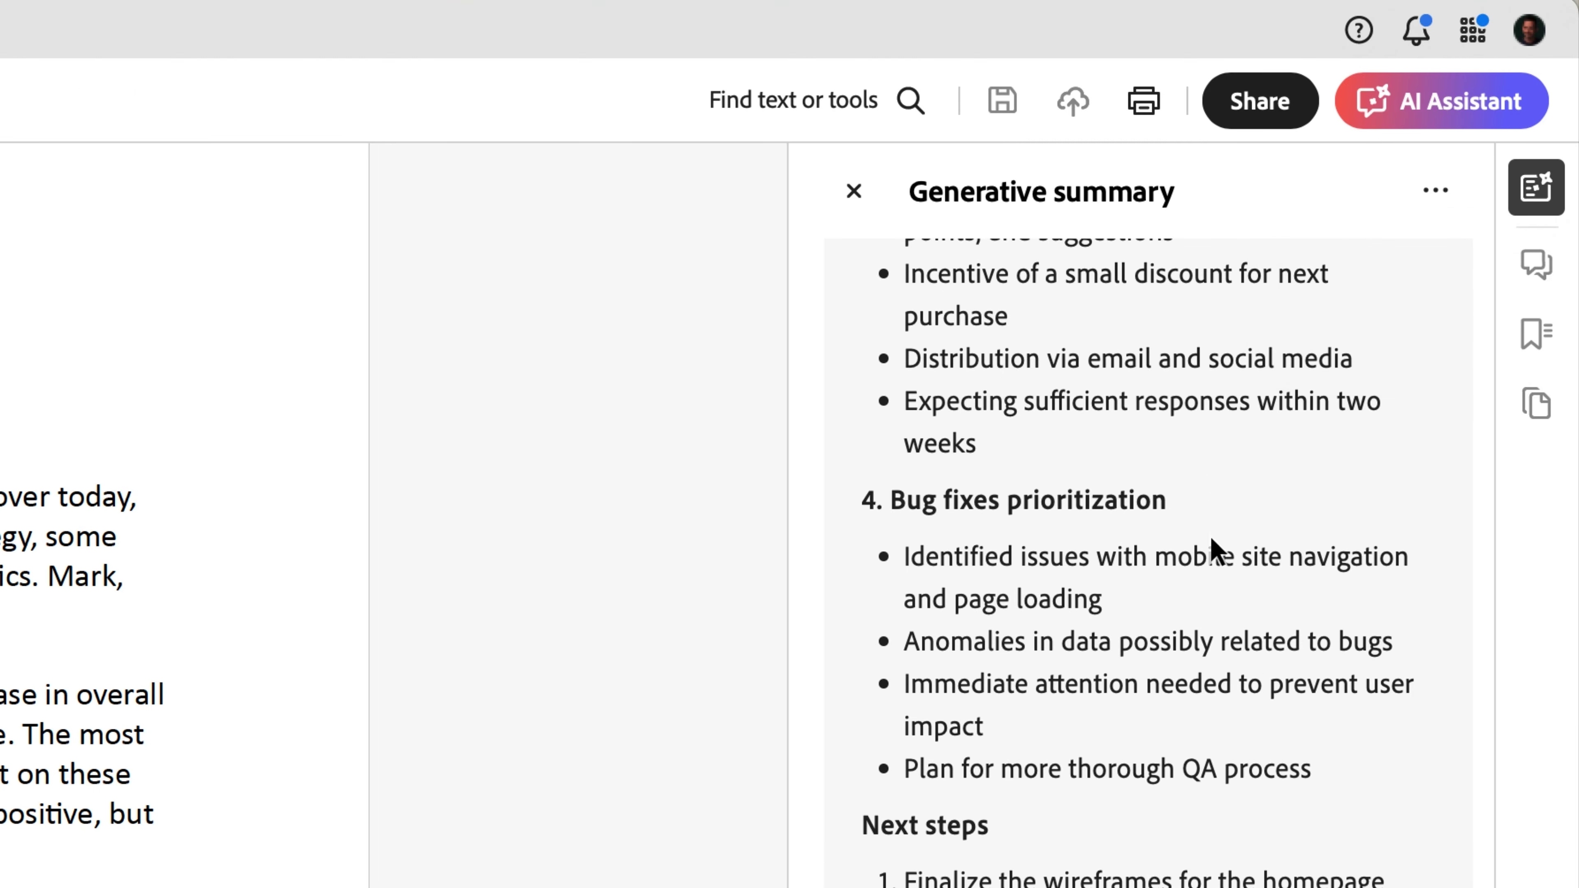
click(1546, 194)
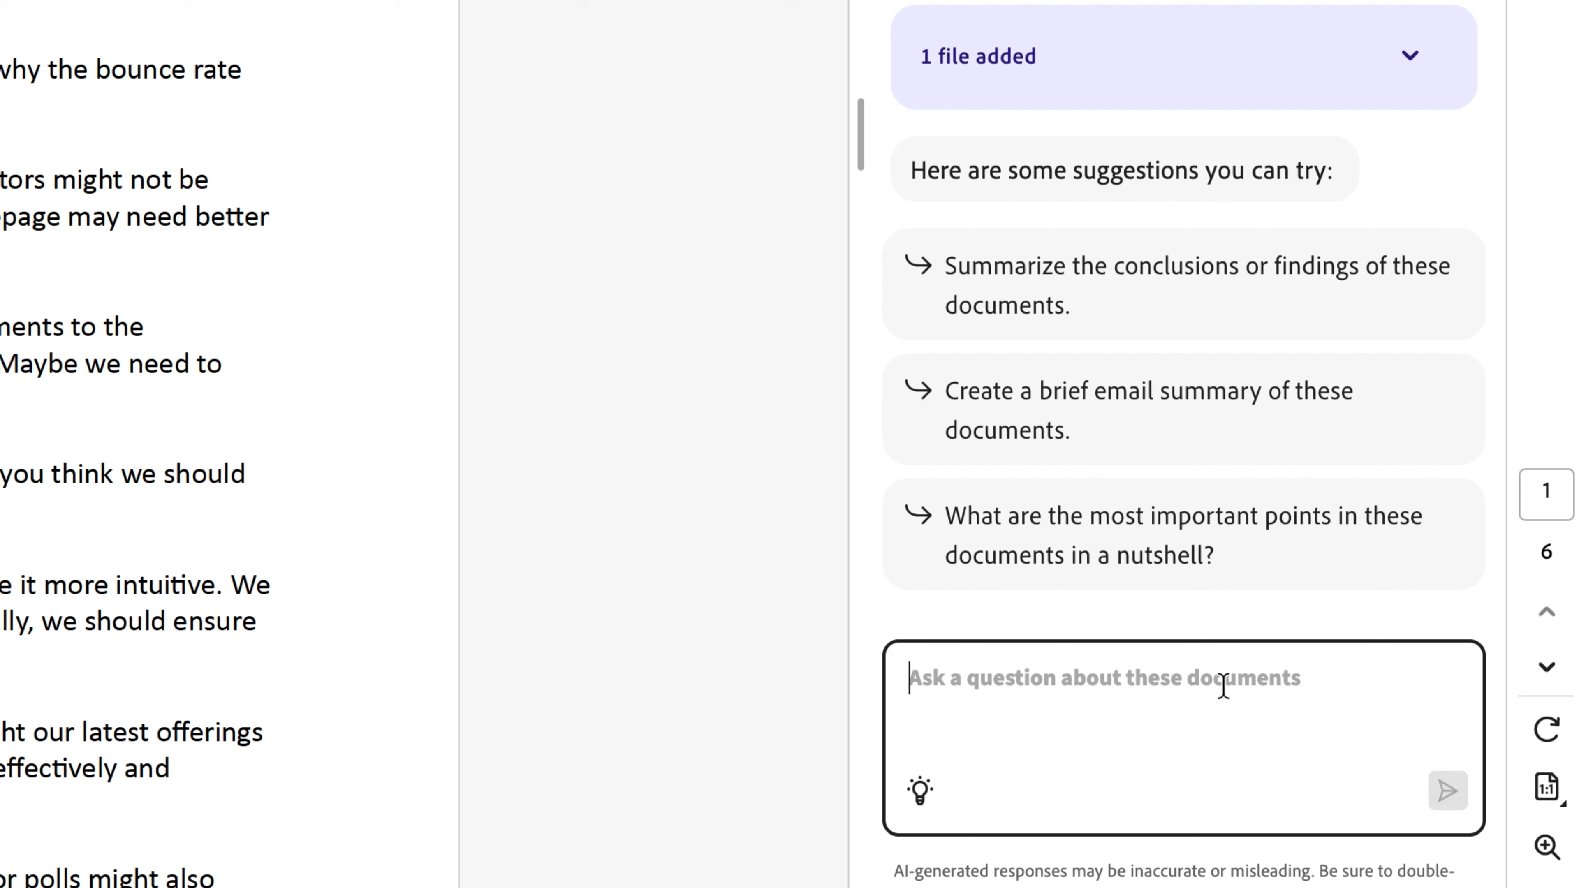
Ask the assistant to 'Create a warm and engaging email based on this meeting transcript' and review it.
text(Create a warm and)
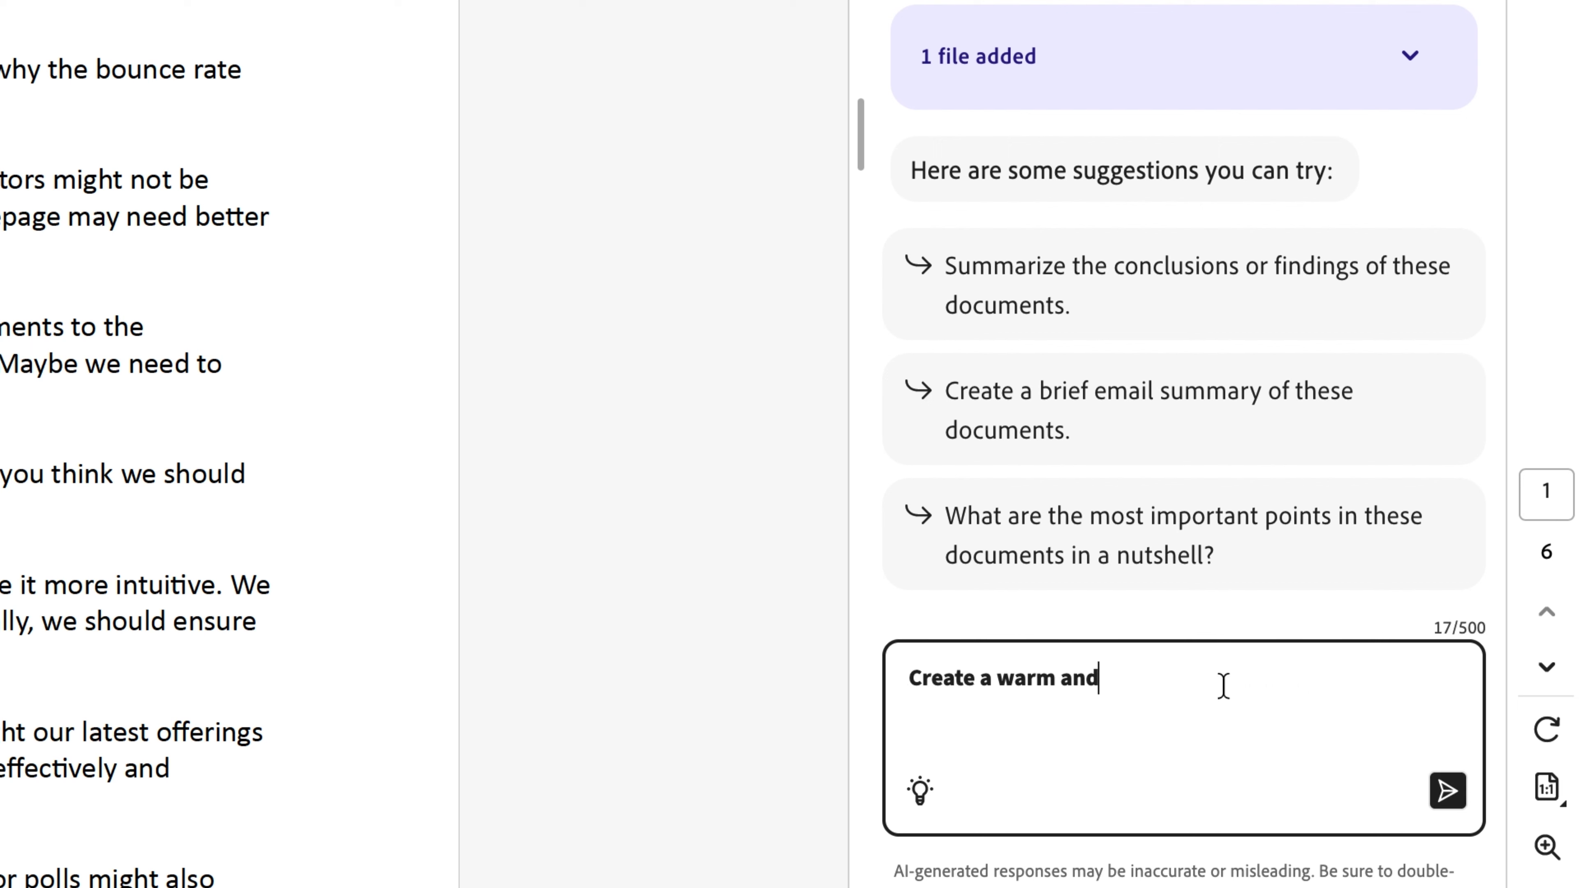
text( engaging email based on this meeting)
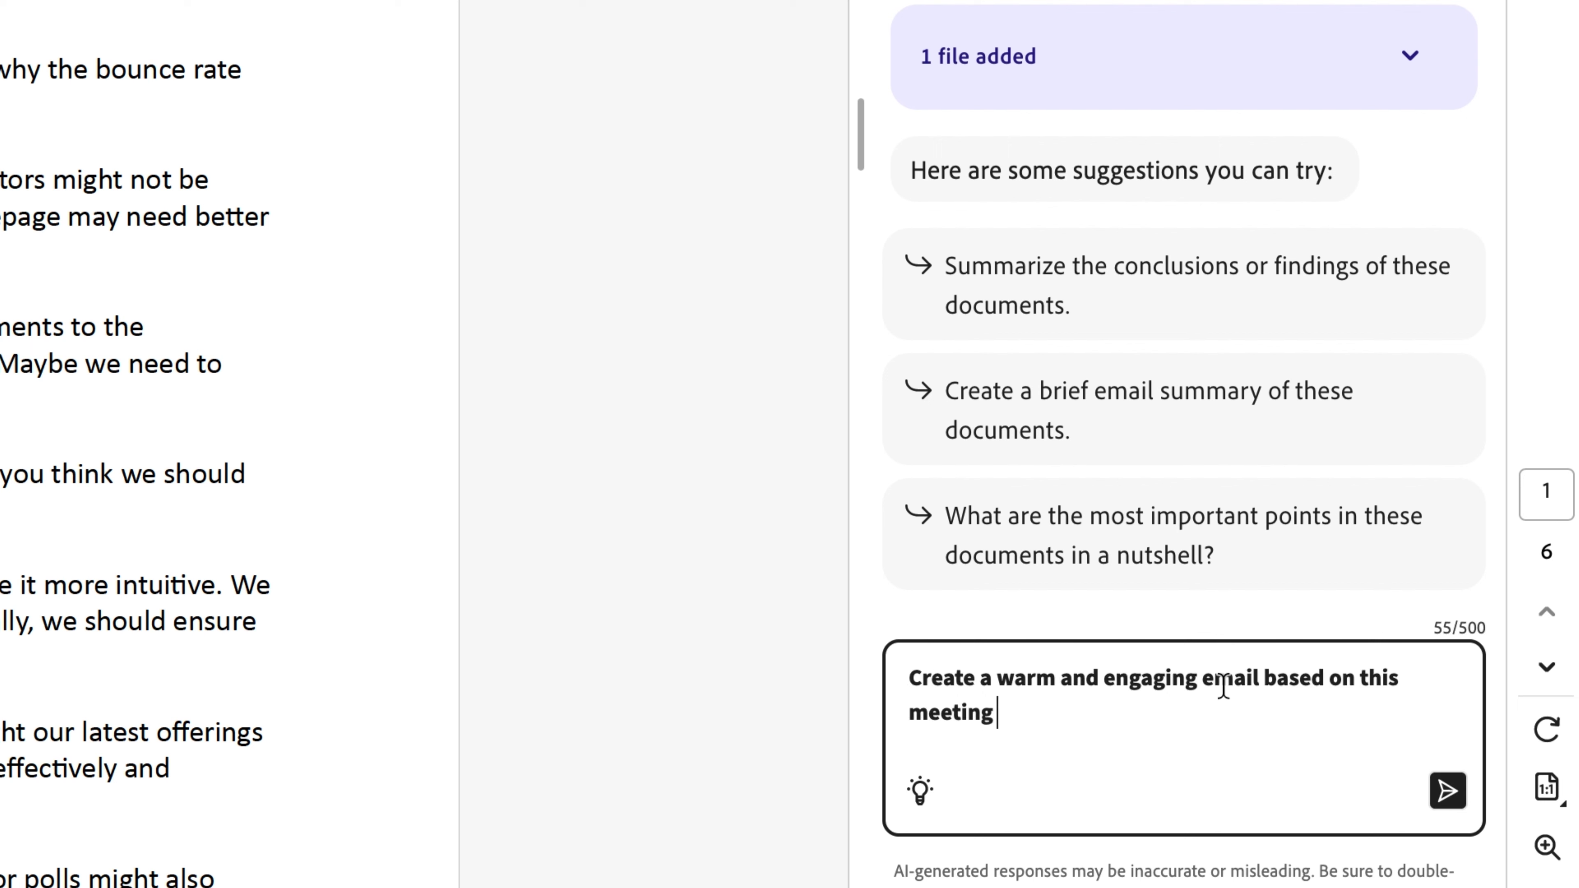
text(transcript)
key(Return)
scroll(1260, 433, down, 10)
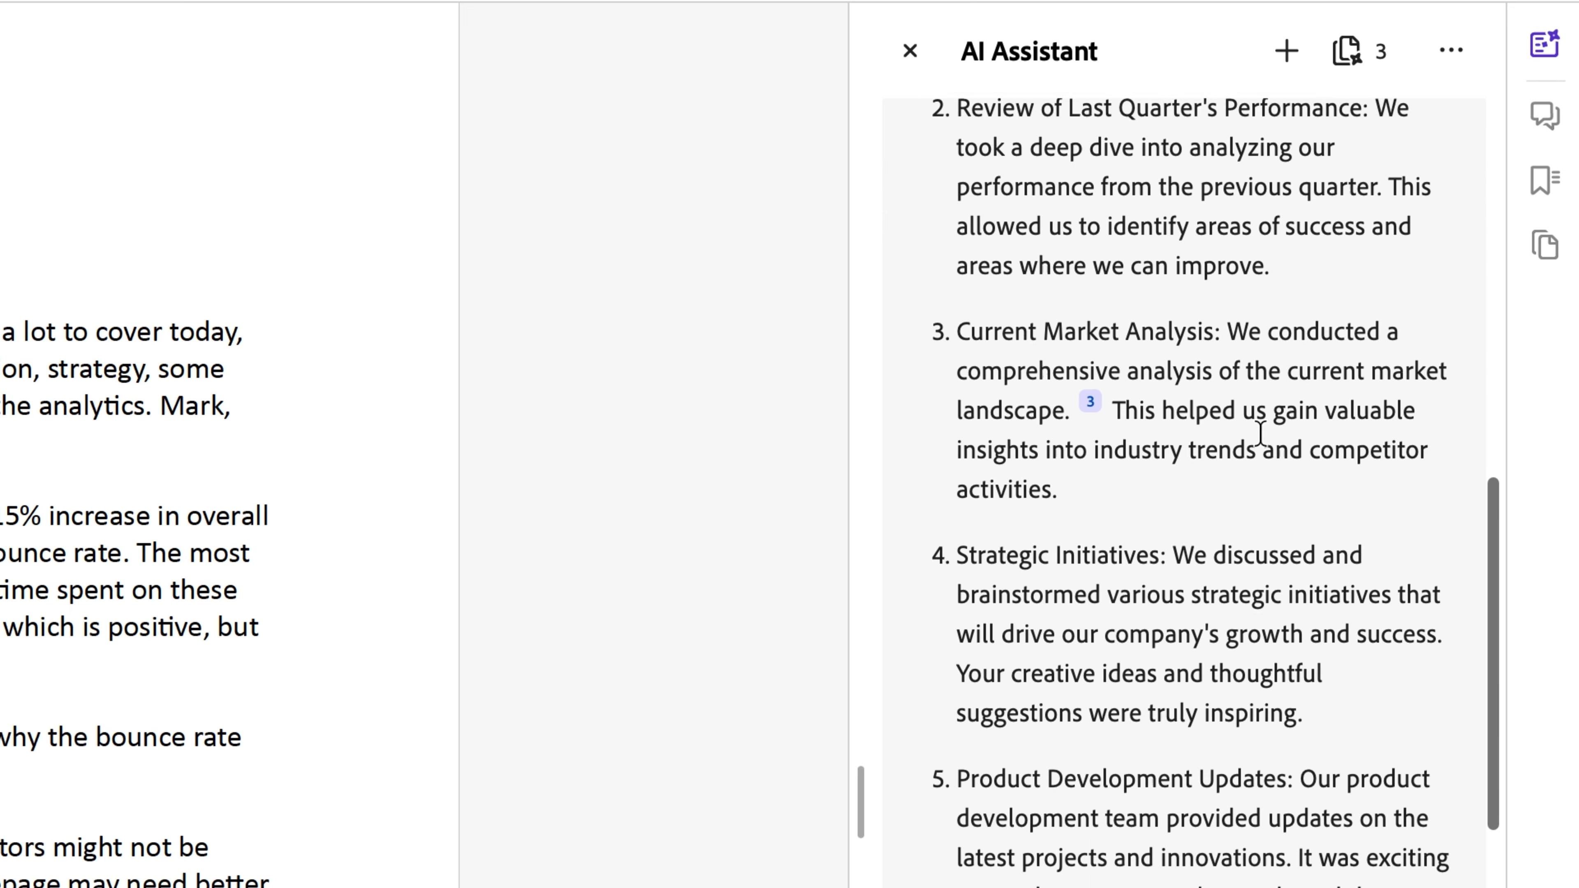
scroll(1256, 448, down, 15)
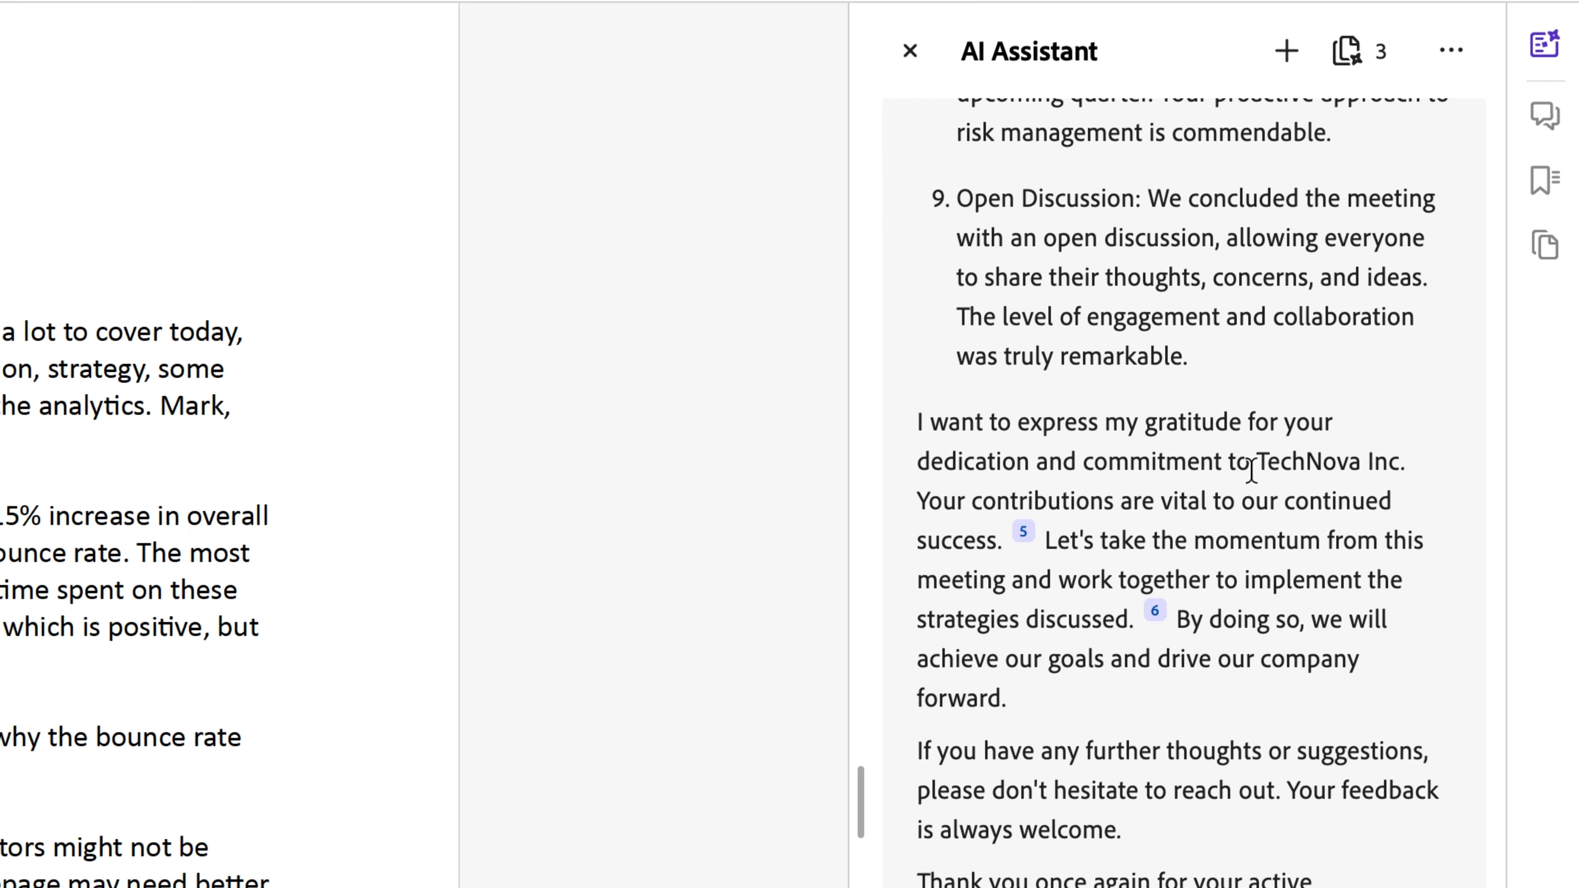
click(1348, 53)
Open Sales_Strategy_TechNova.pdf and ask the assistant to detect its sentiment, which comes back positive.
click(964, 325)
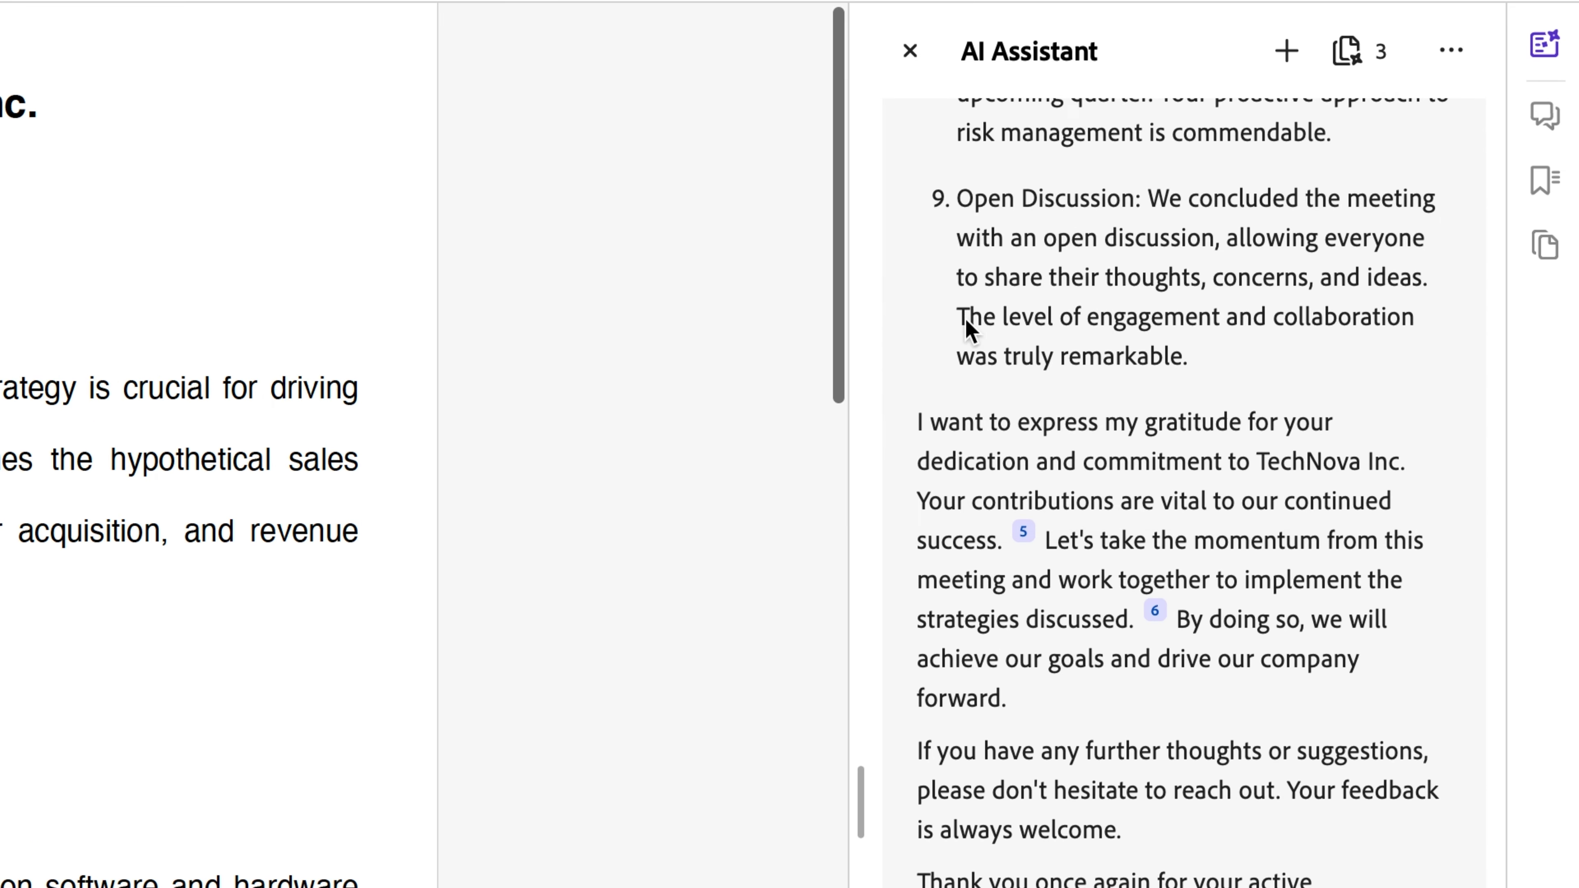
scroll(1128, 709, down, 10)
click(1128, 709)
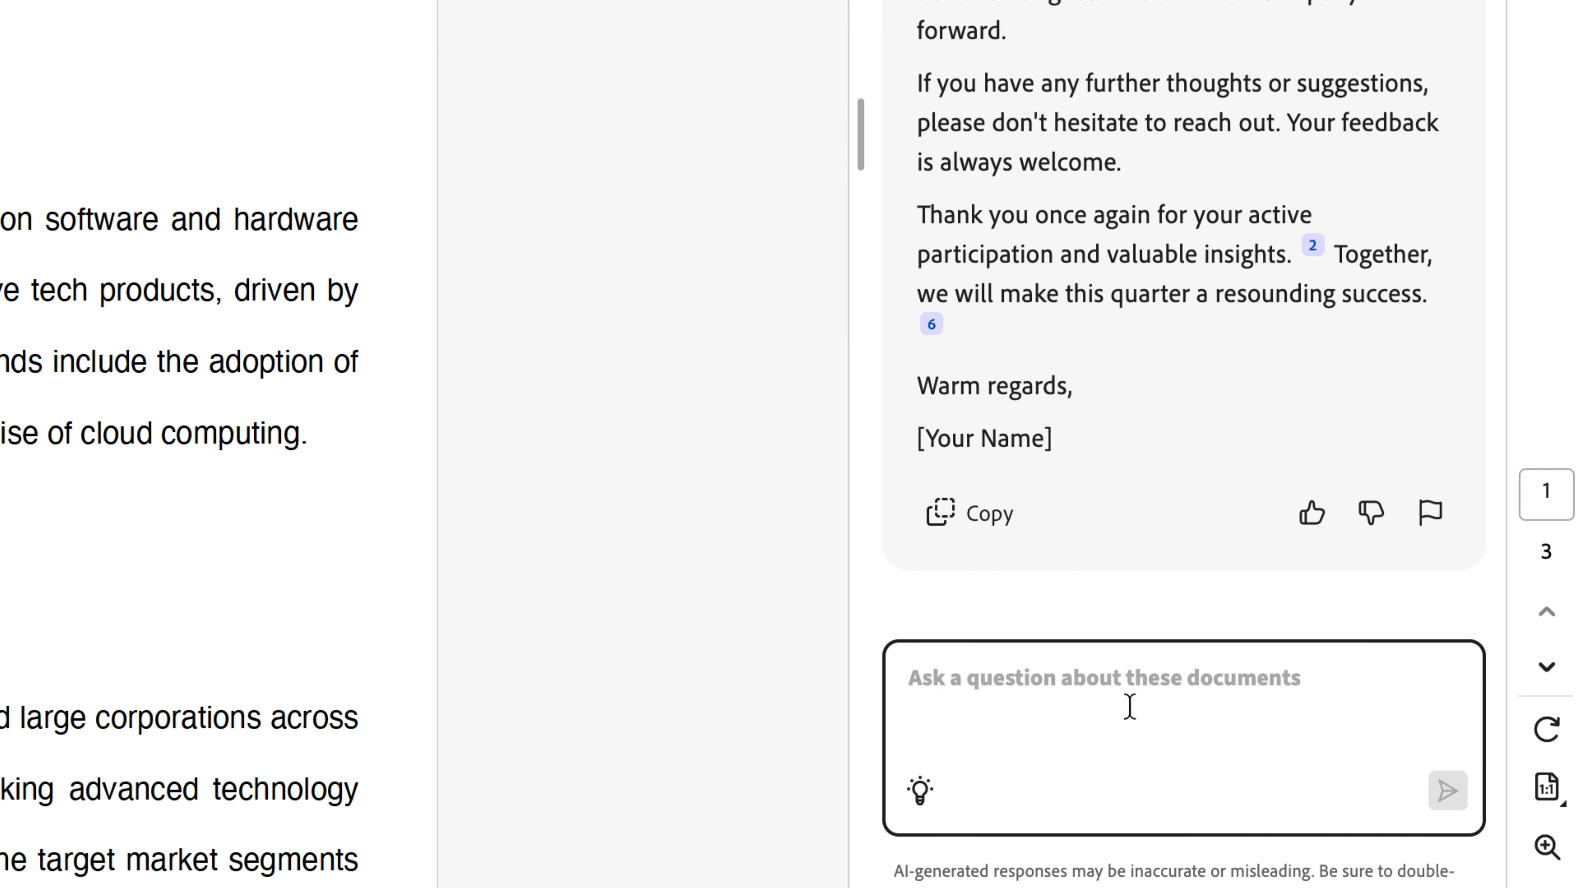
text(Detect the sentiment of my sales strategy document.)
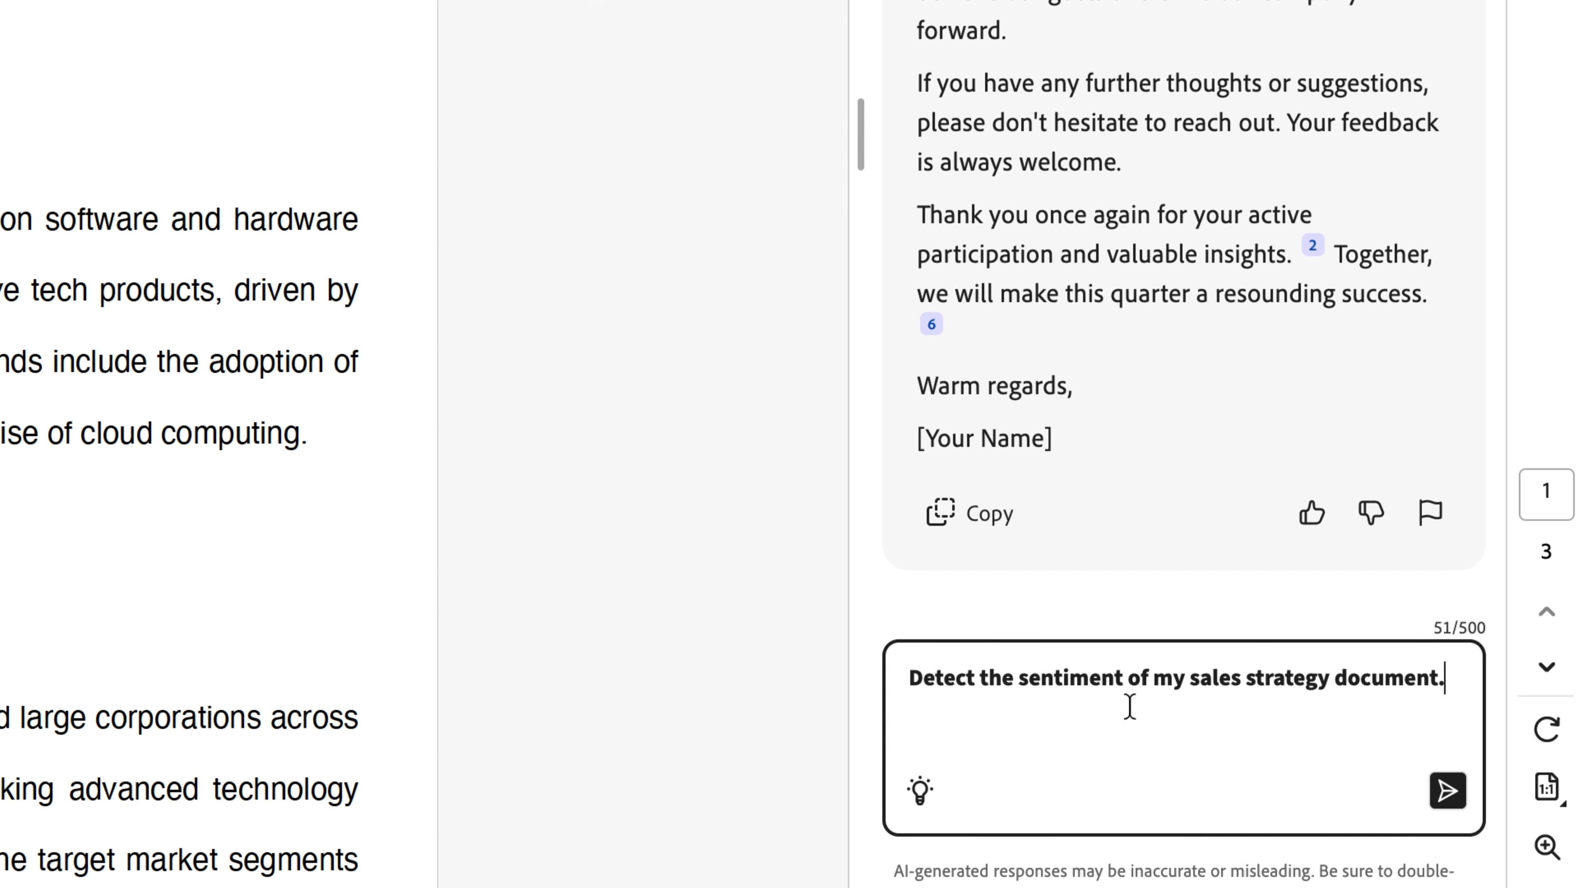
key(Return)
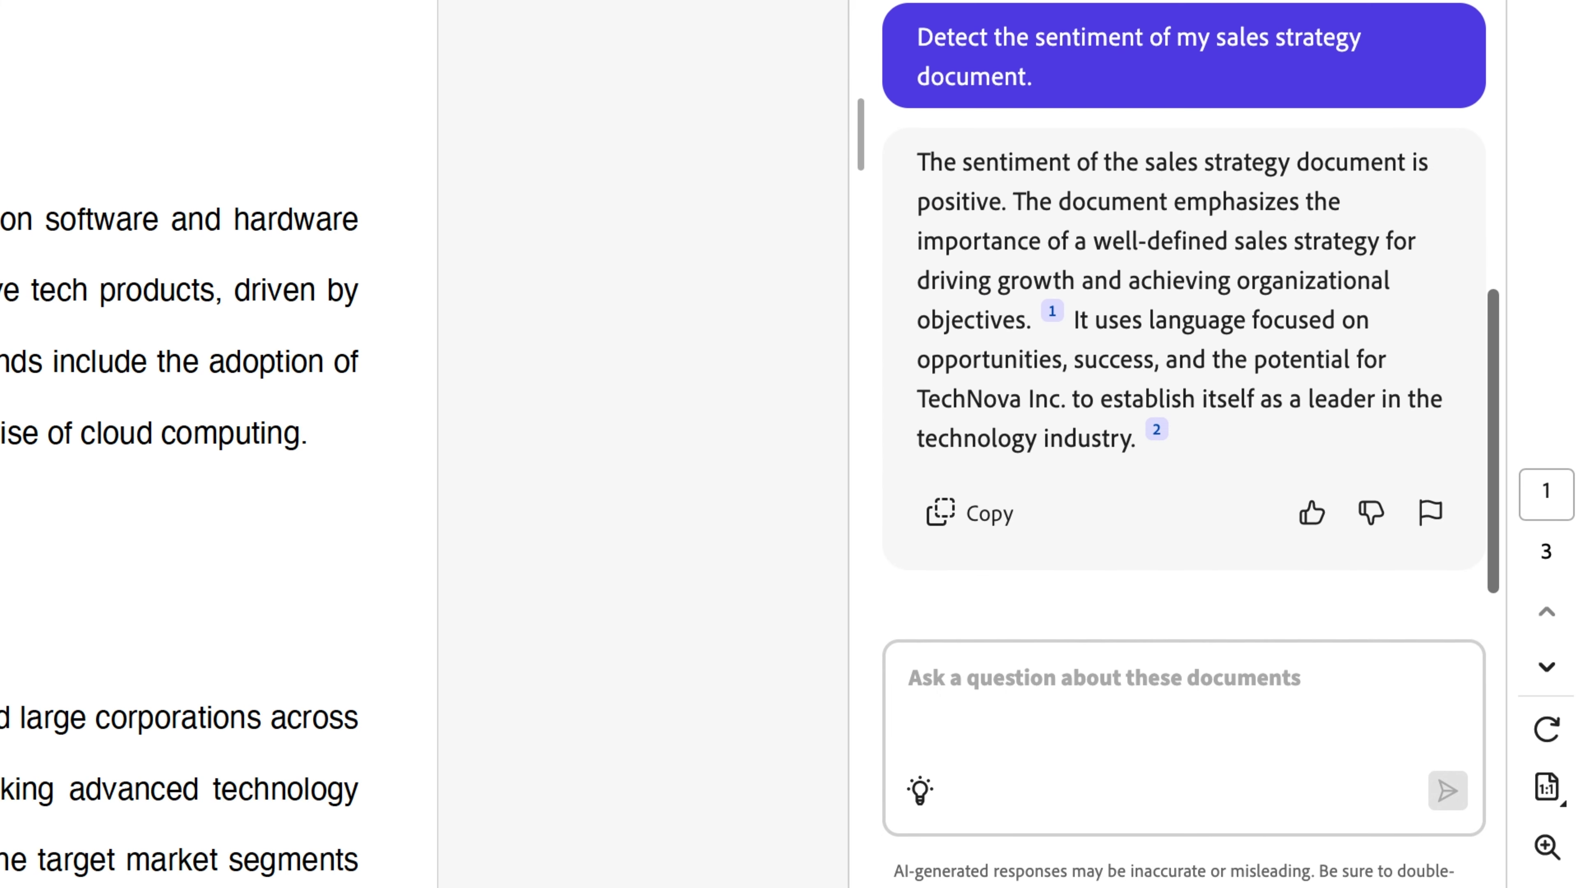
mouse_move(1163, 194)
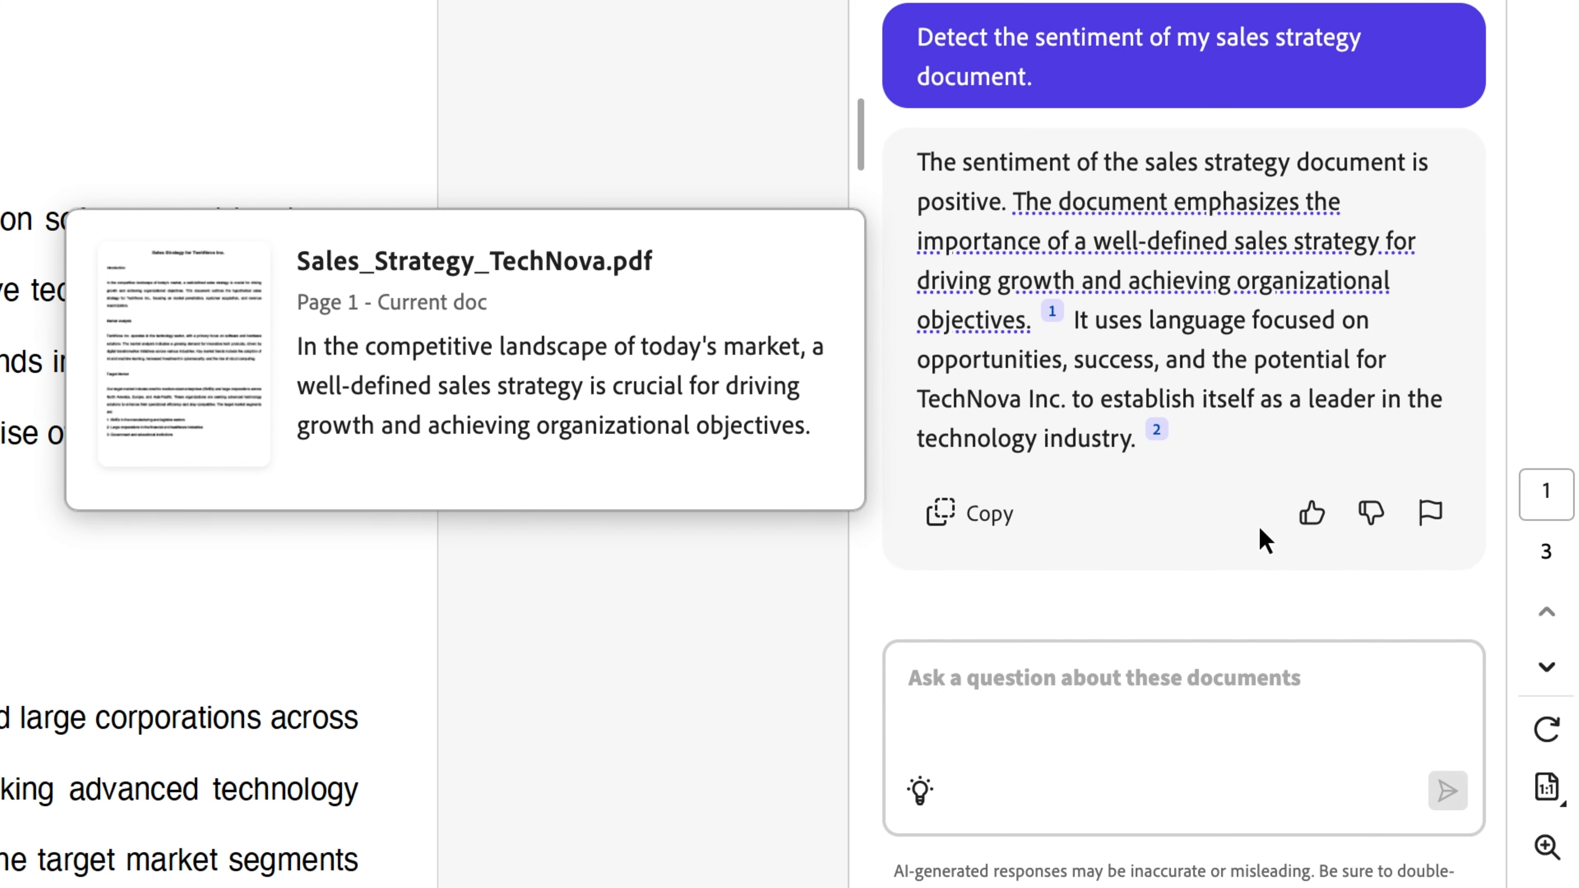
click(1098, 684)
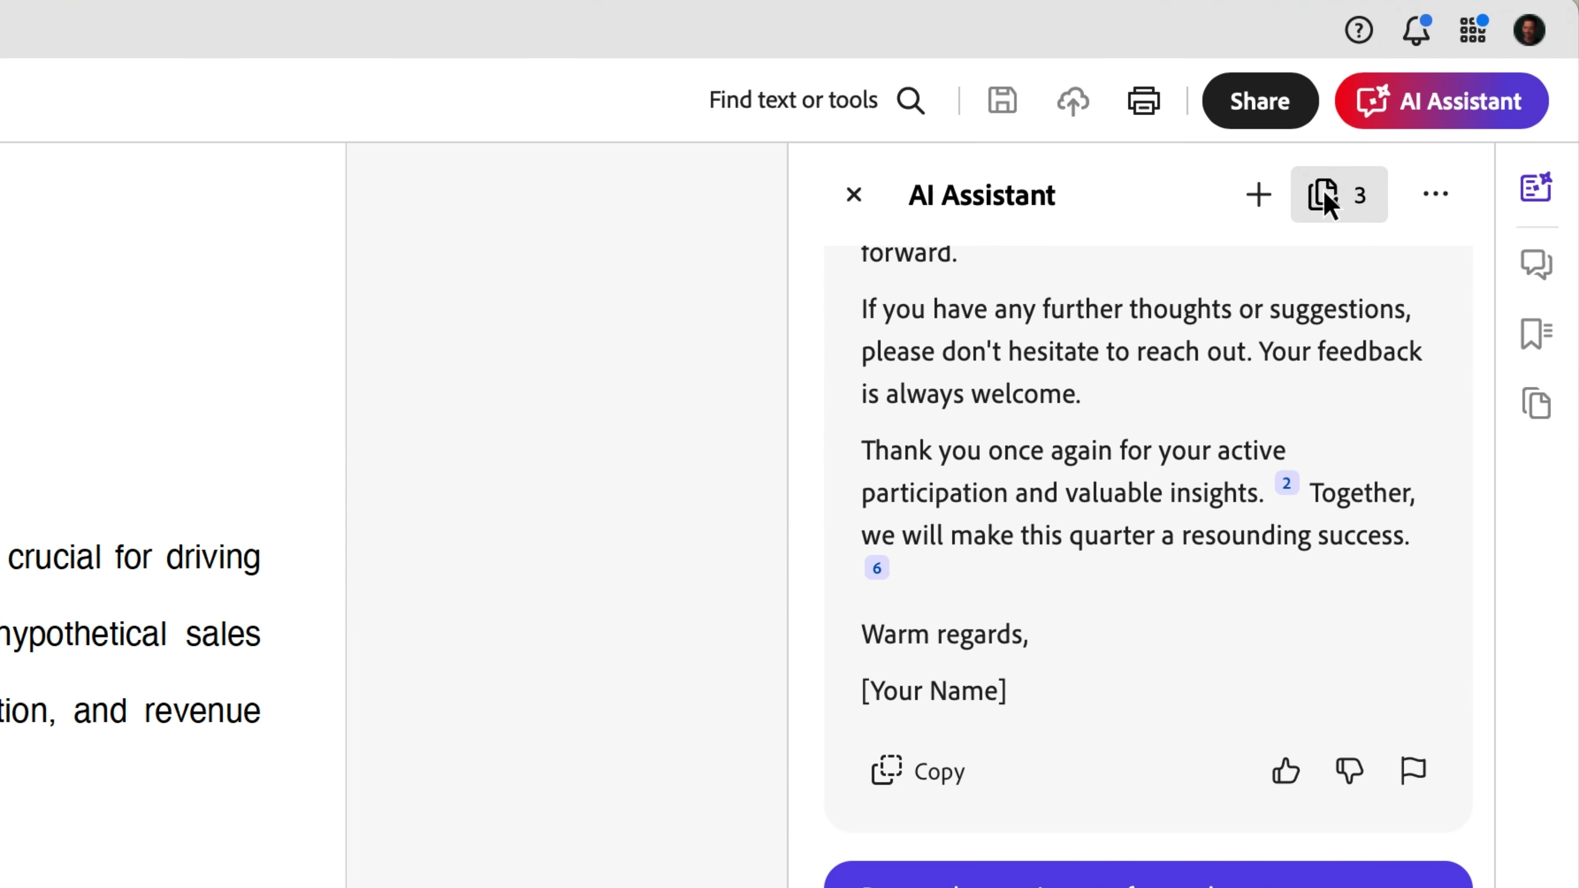
click(1328, 197)
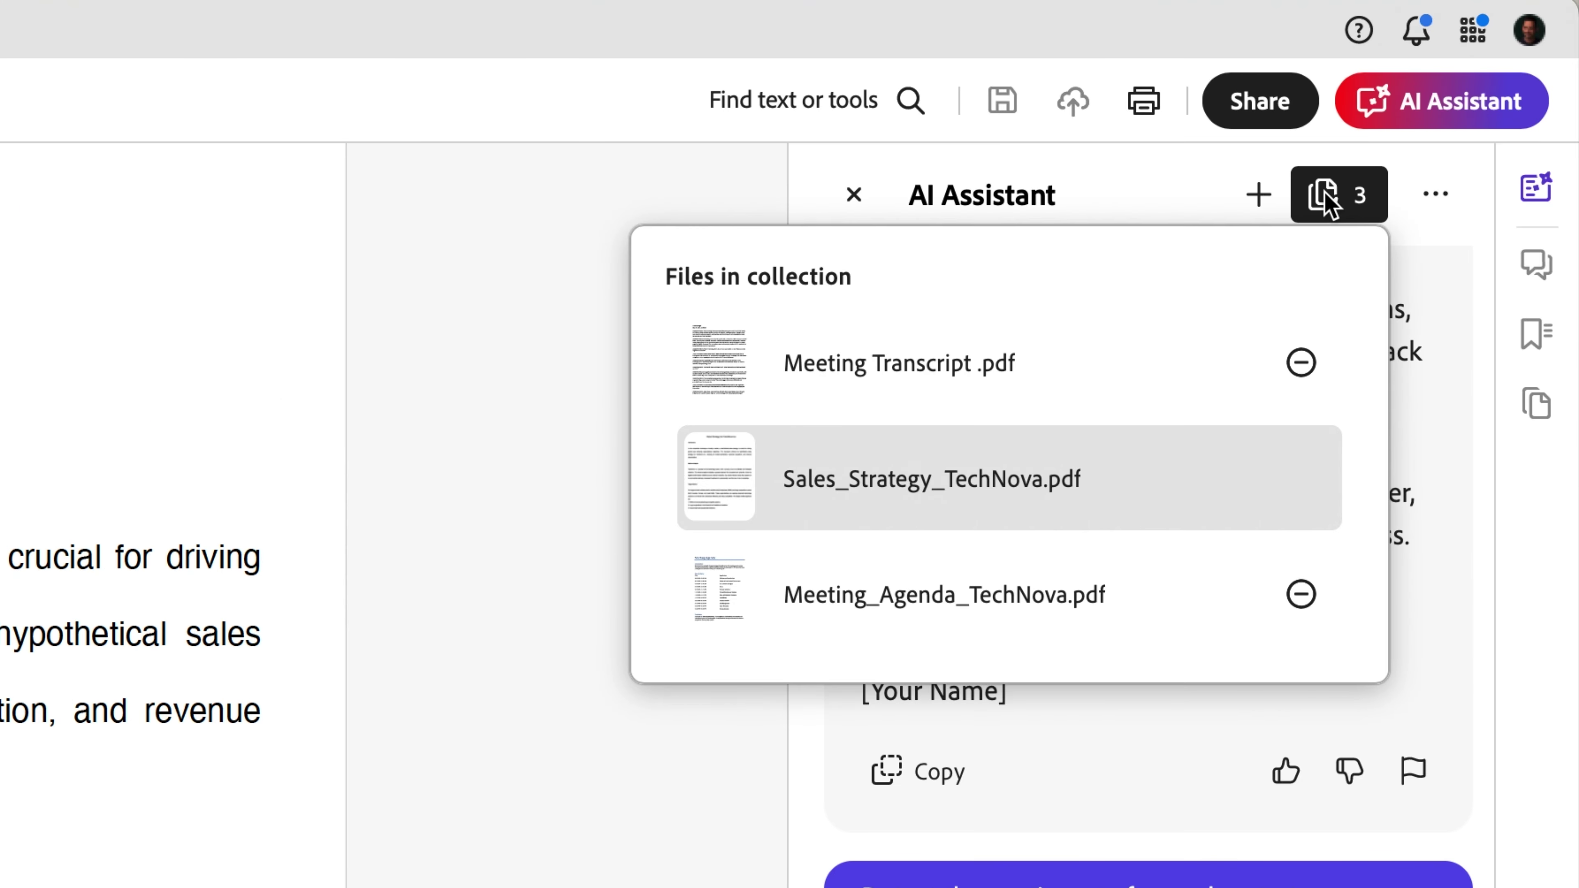
Switch to Meeting_Agenda_TechNova.pdf and enter 'Reformat my meeting agenda into a table'.
click(926, 597)
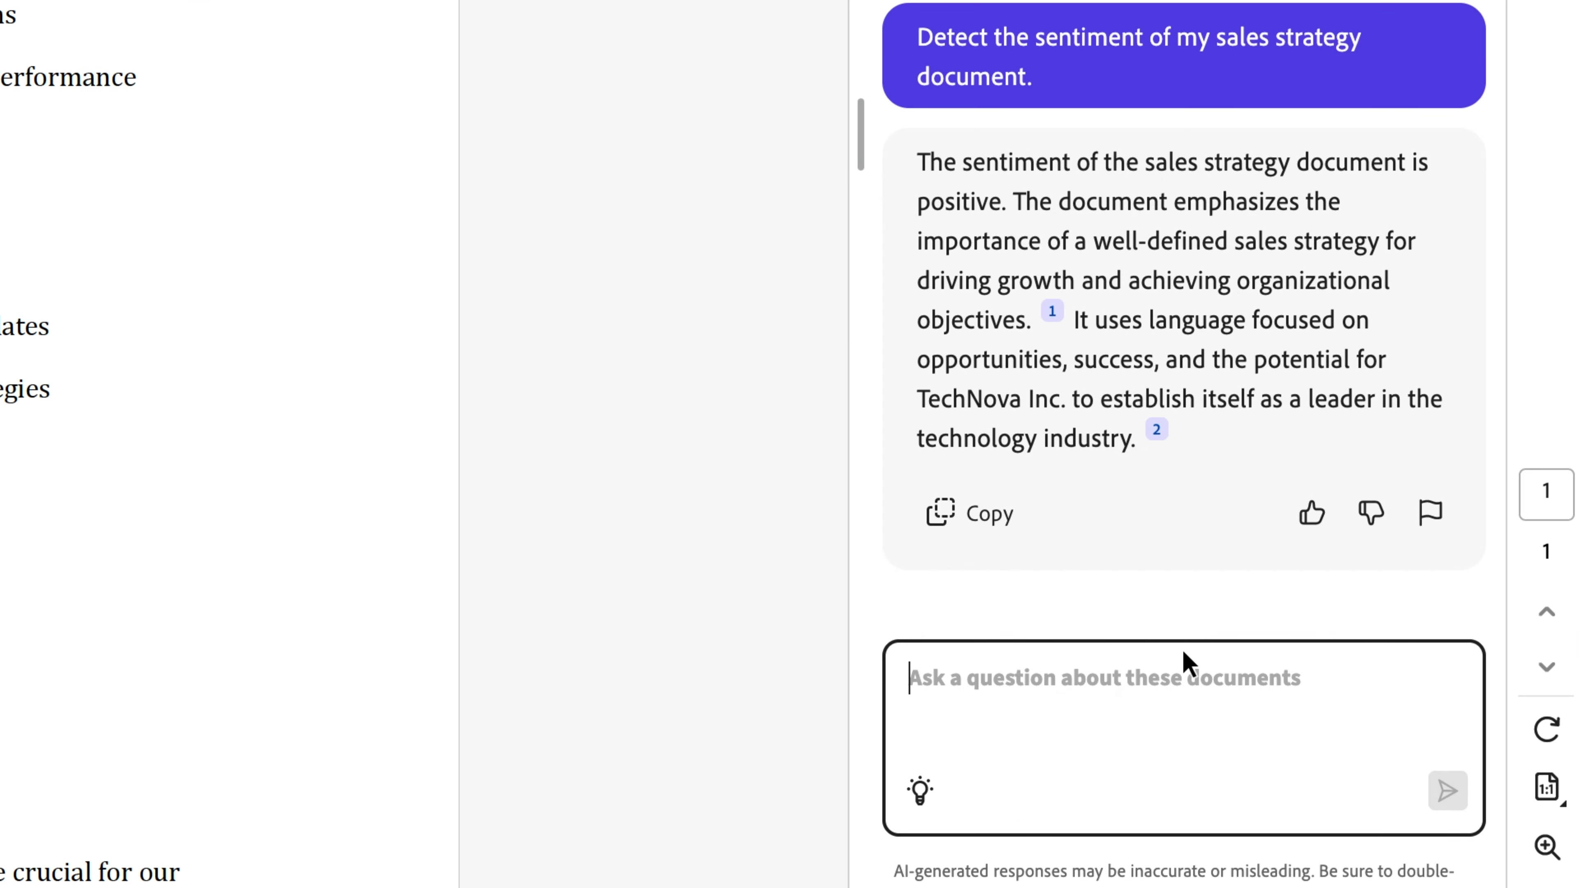
text(Reformat )
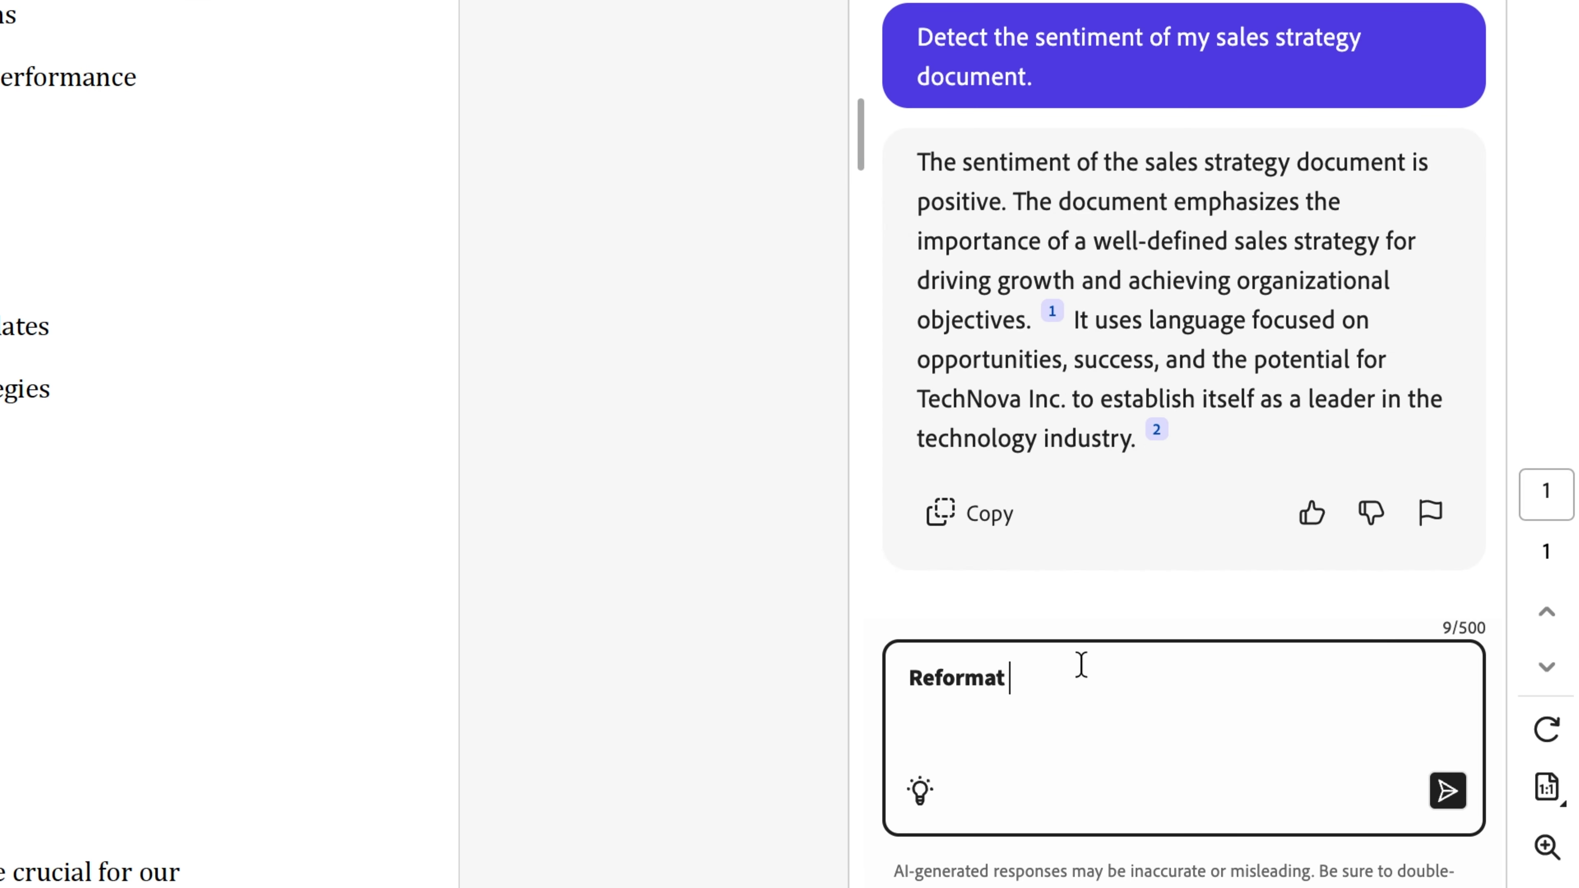
text(my meeting age)
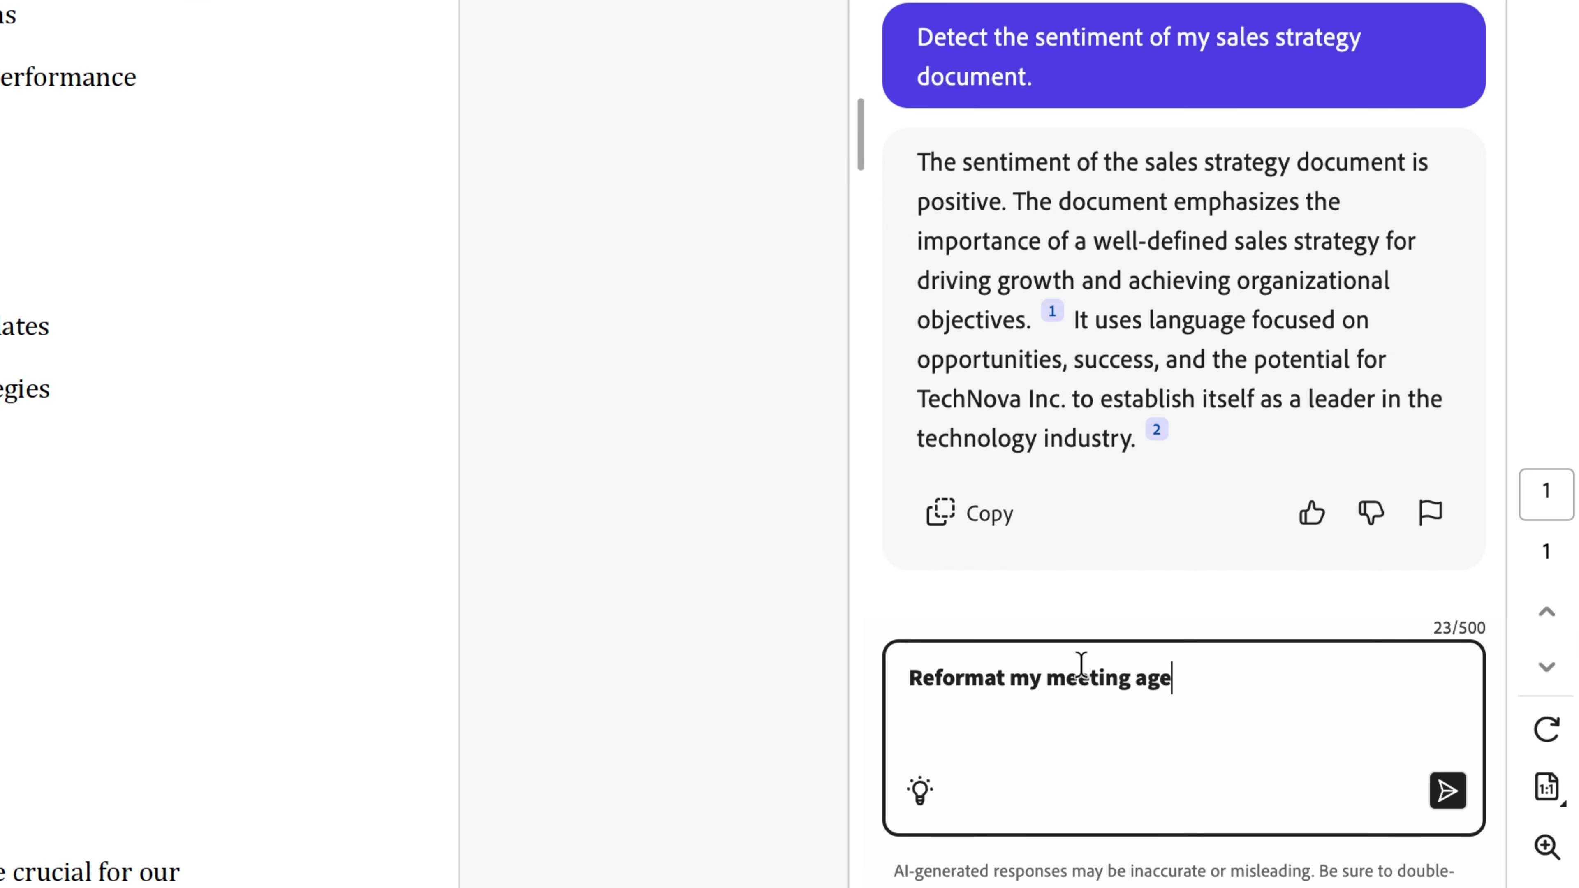
text(nda into a table)
key(Return)
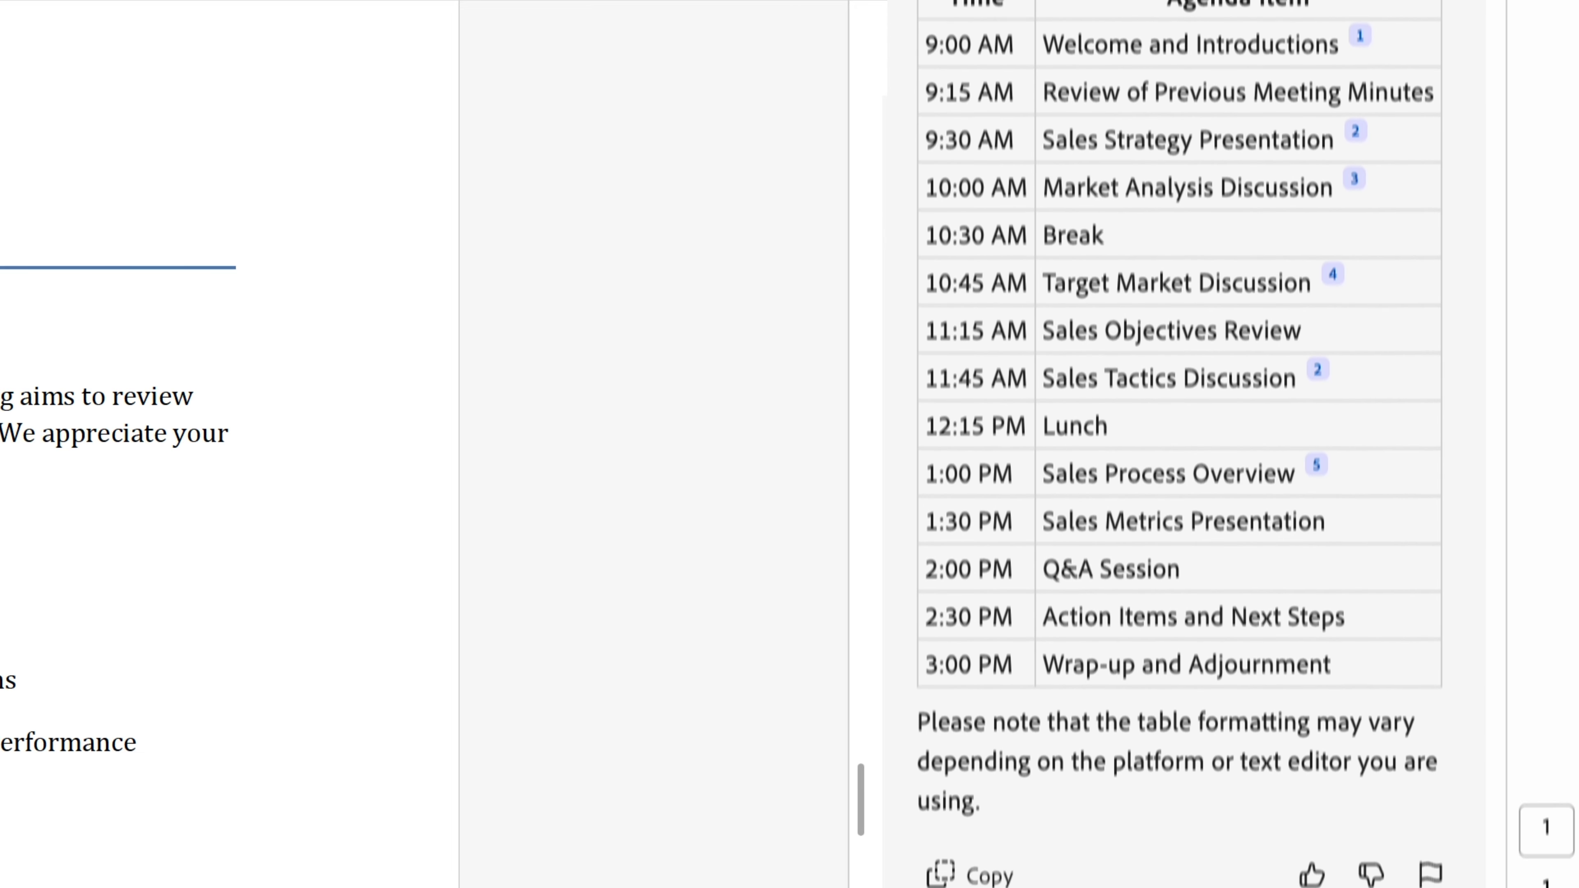
Request a business-professional client findings summary covering market analysis, target market, sales objectives and tactics.
text(Su)
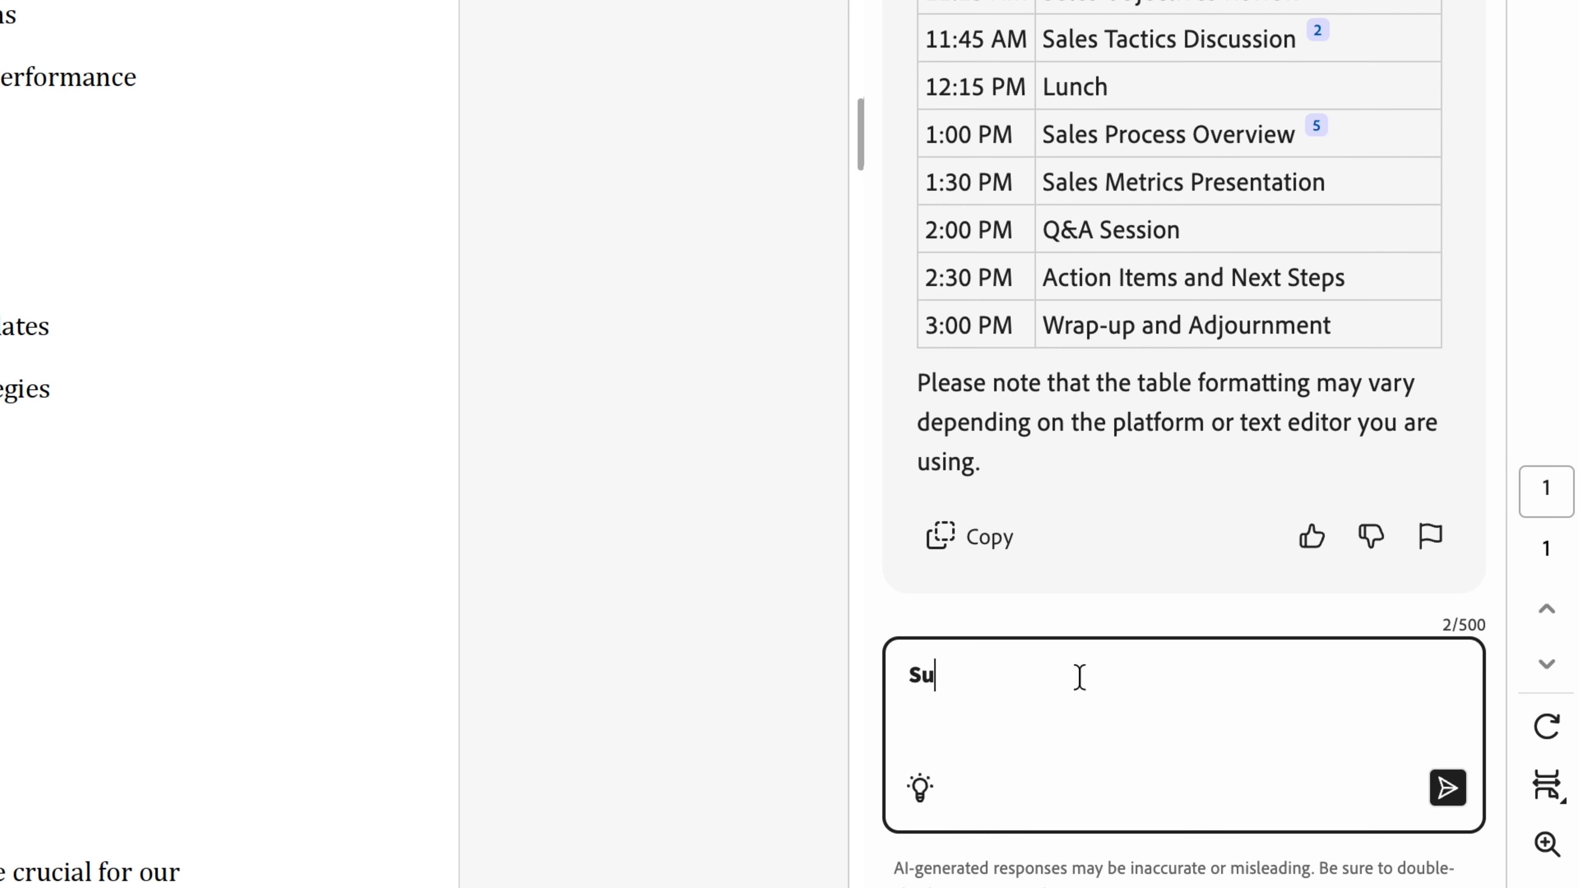
text(mmarize finding)
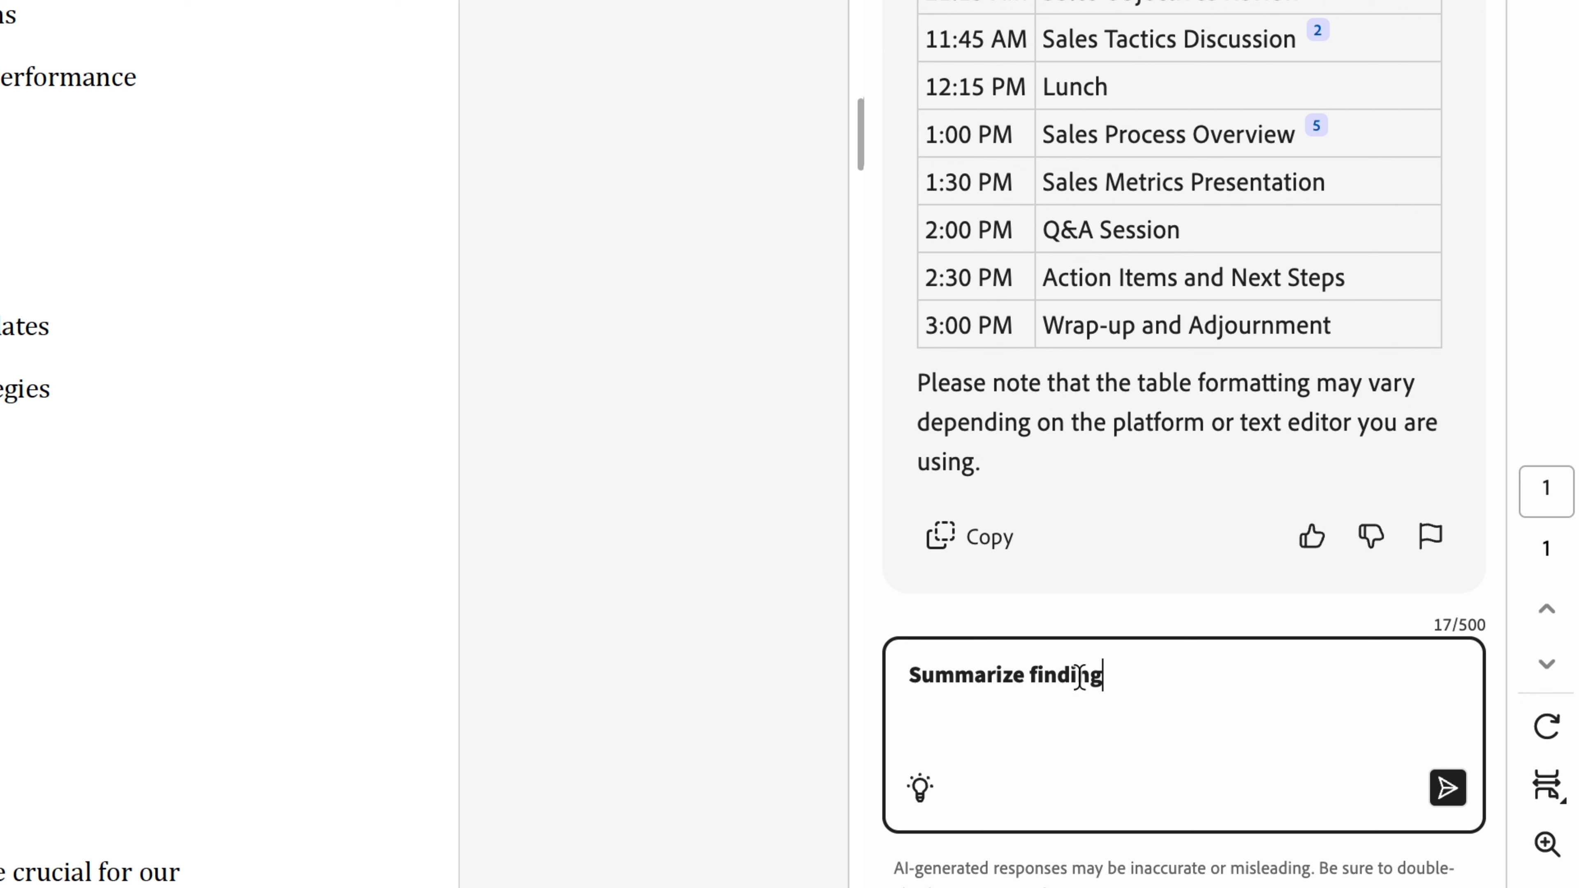
text(s for a clie)
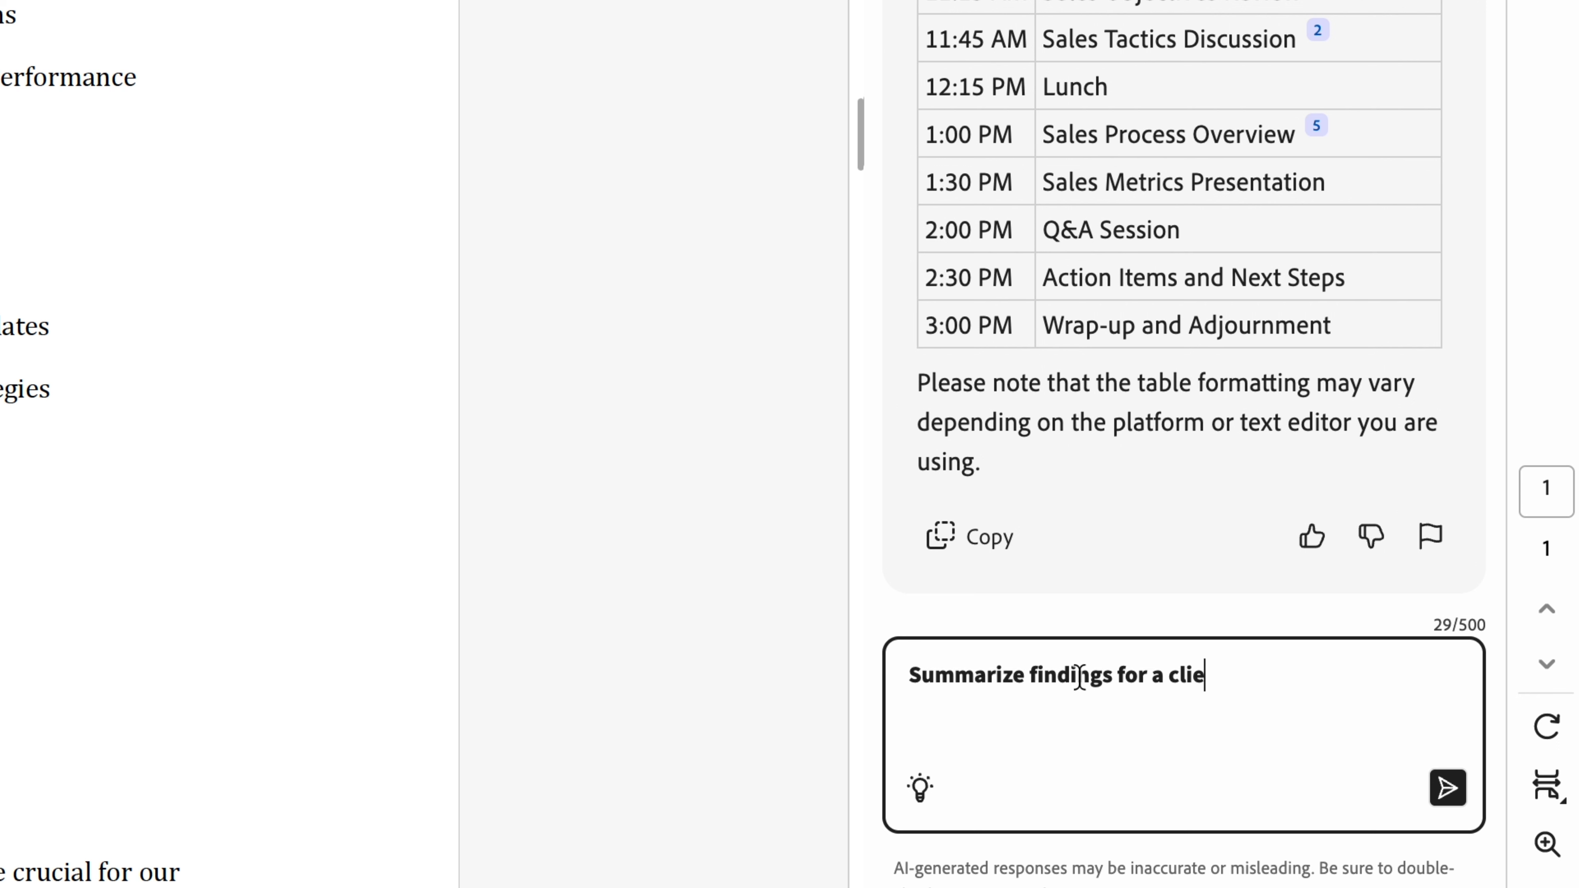
text(nt presentation)
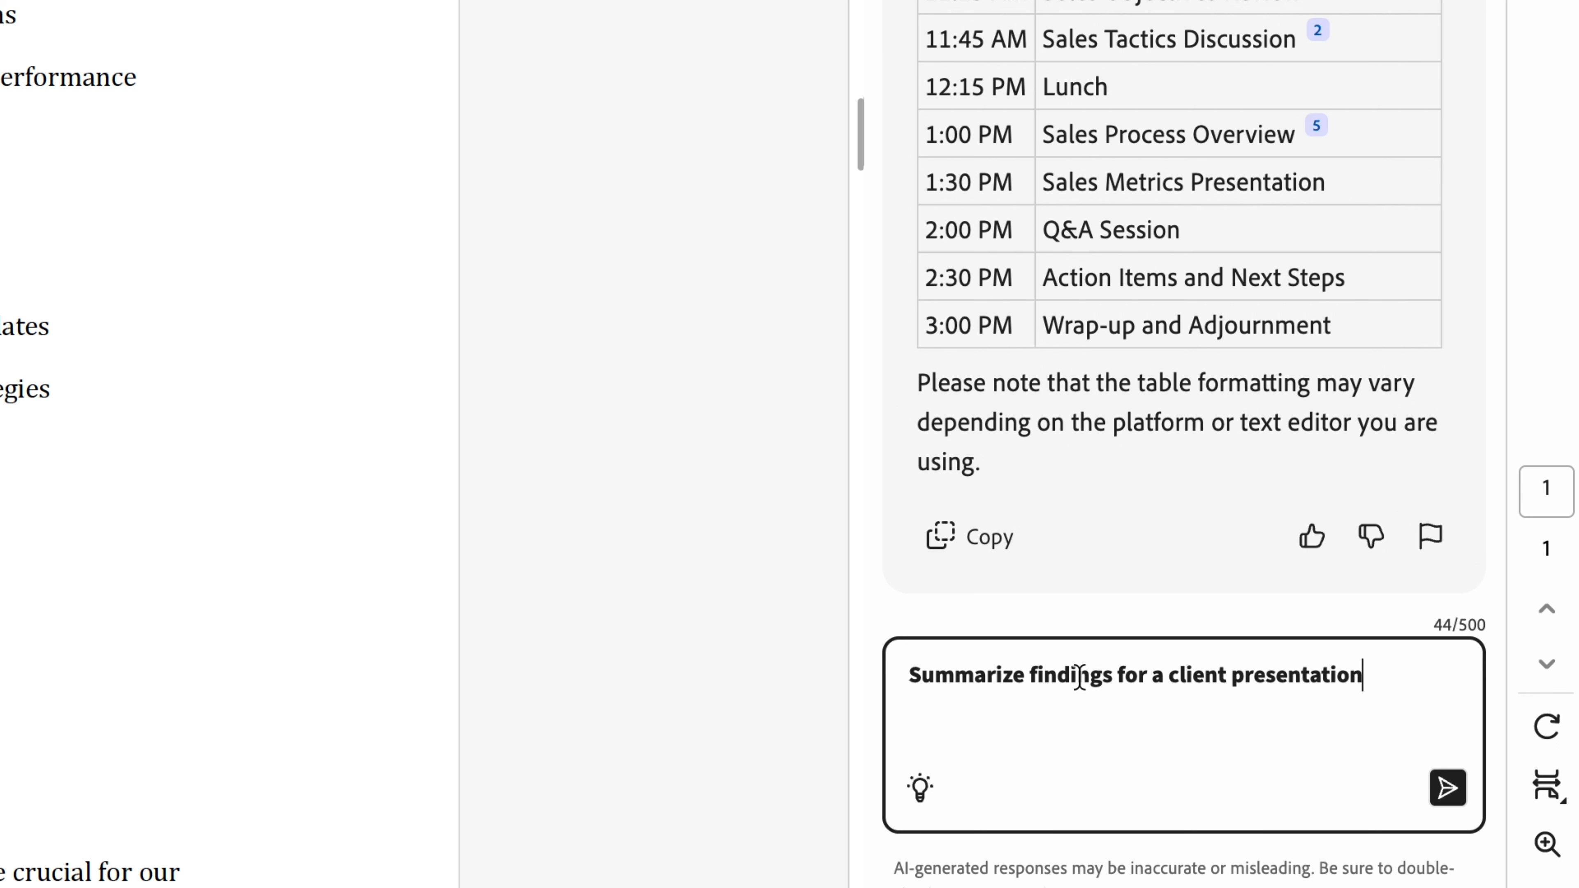
text(, ensuring it's)
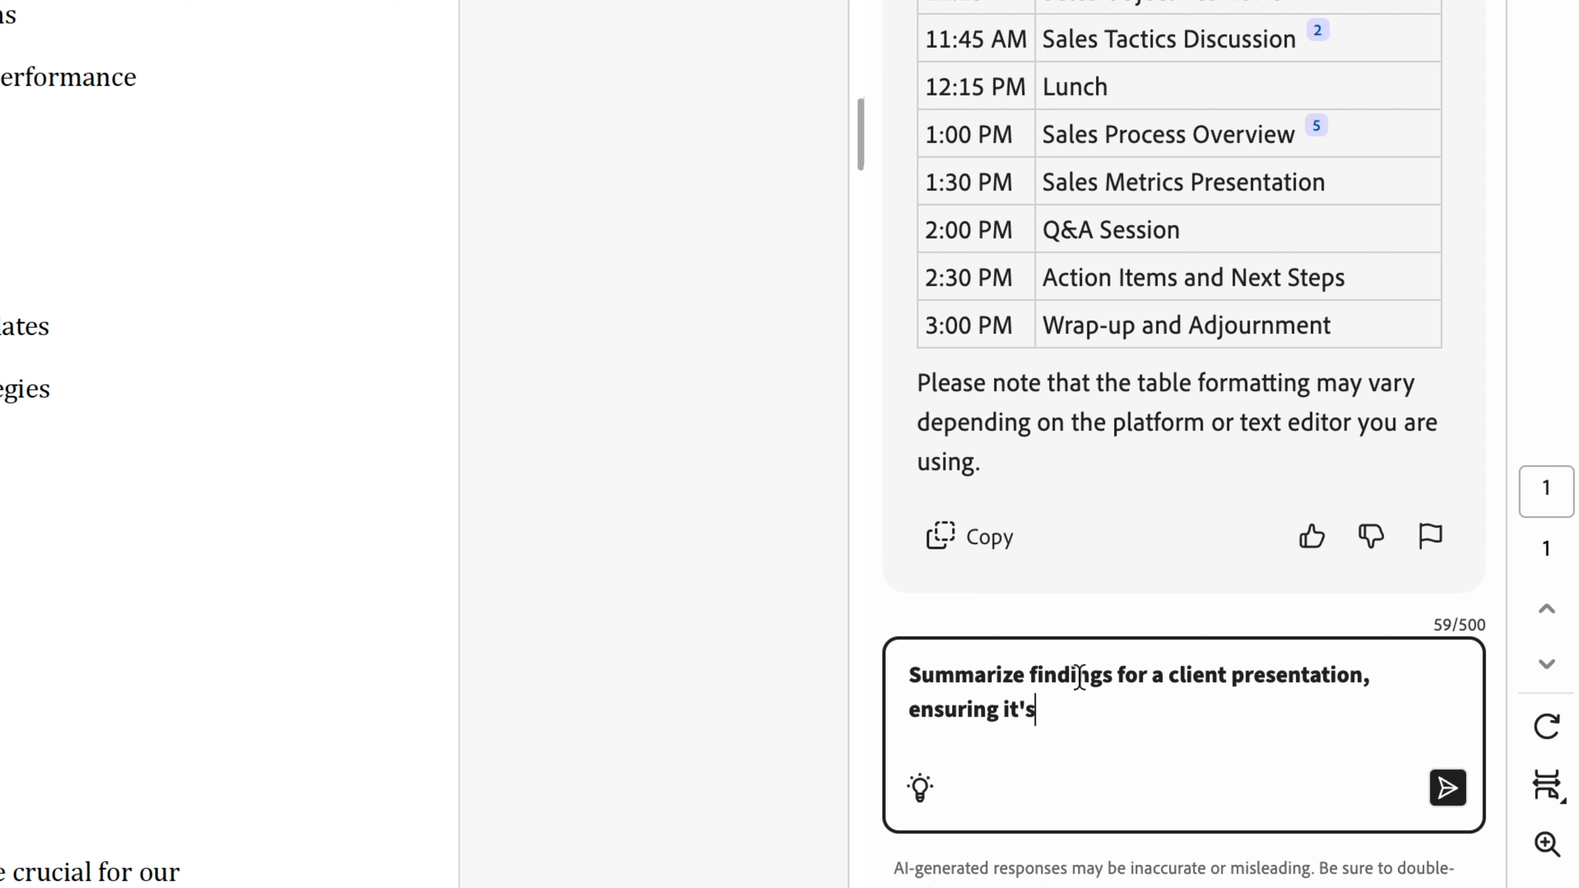
text( business profession)
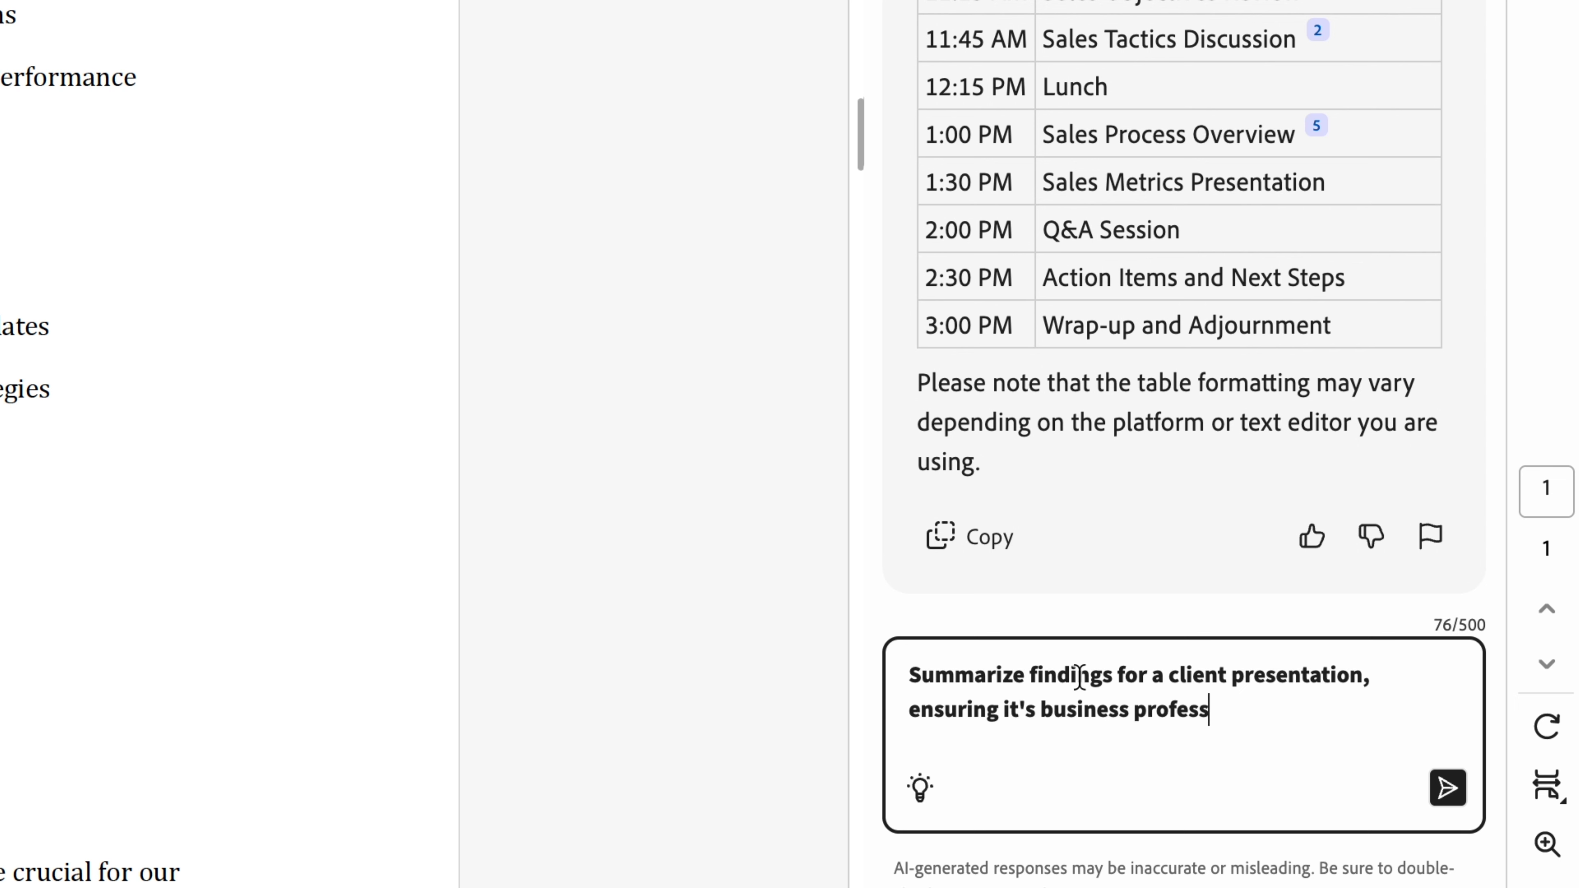
text(al.)
key(Return)
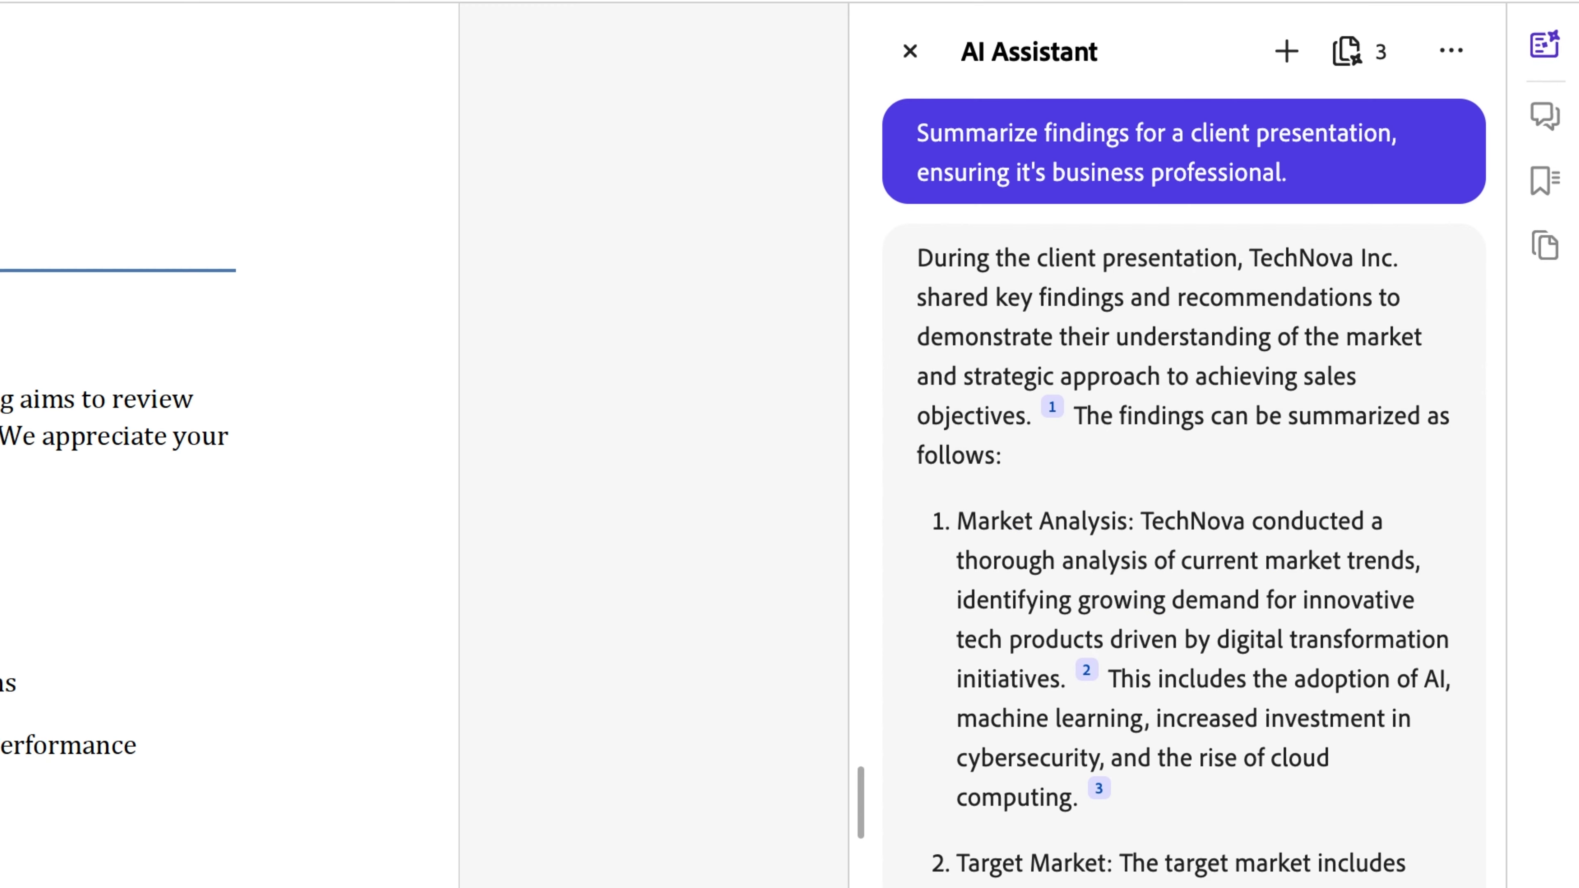
scroll(1181, 762, down, 15)
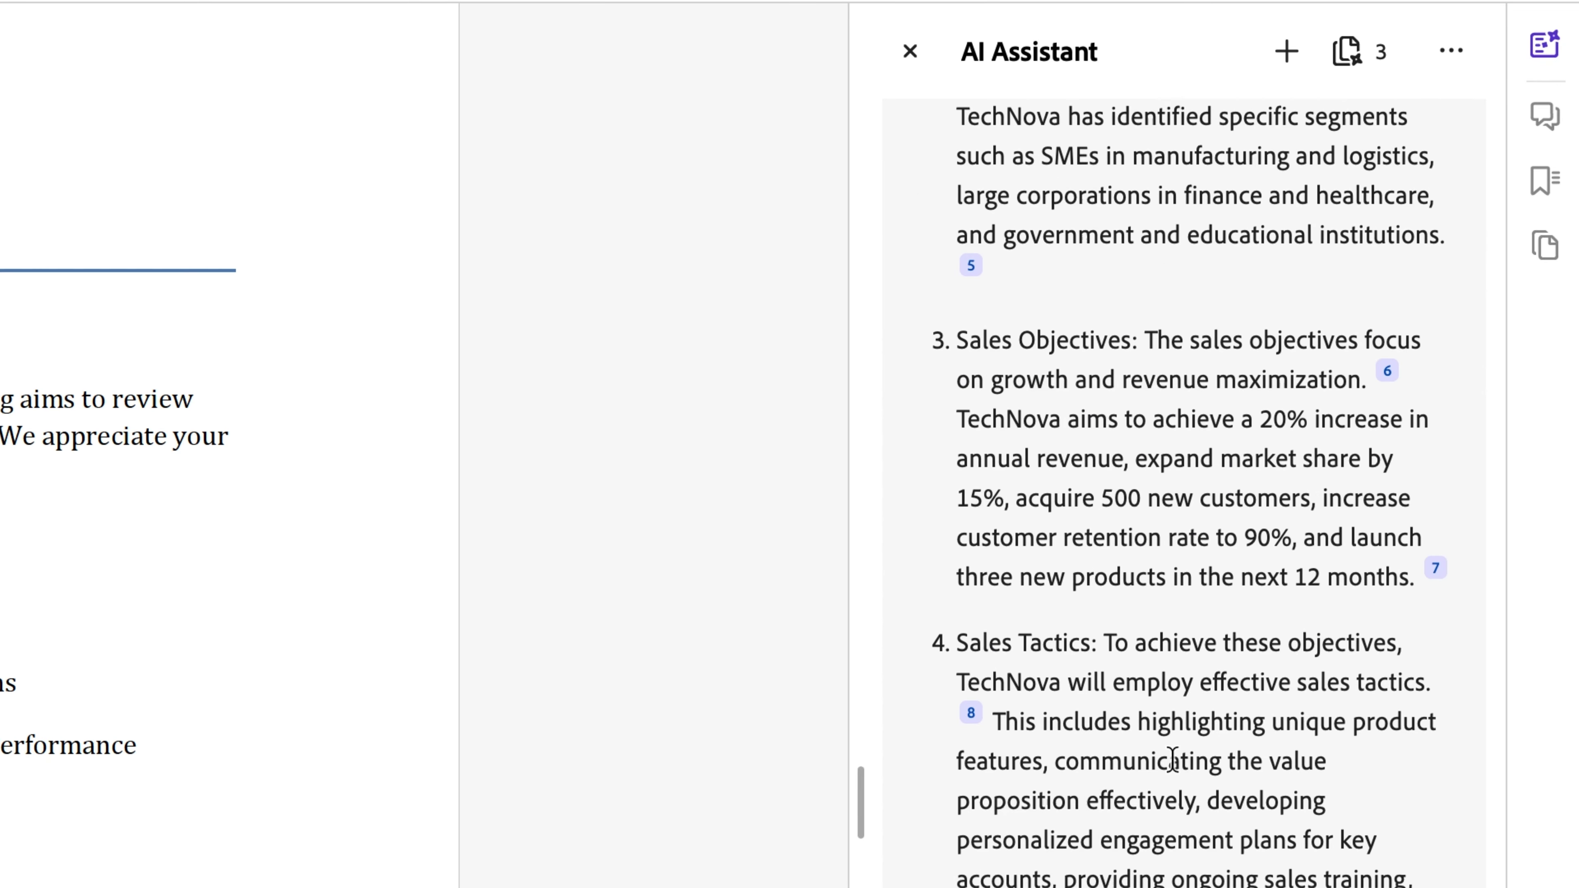
scroll(1236, 850, down, 2)
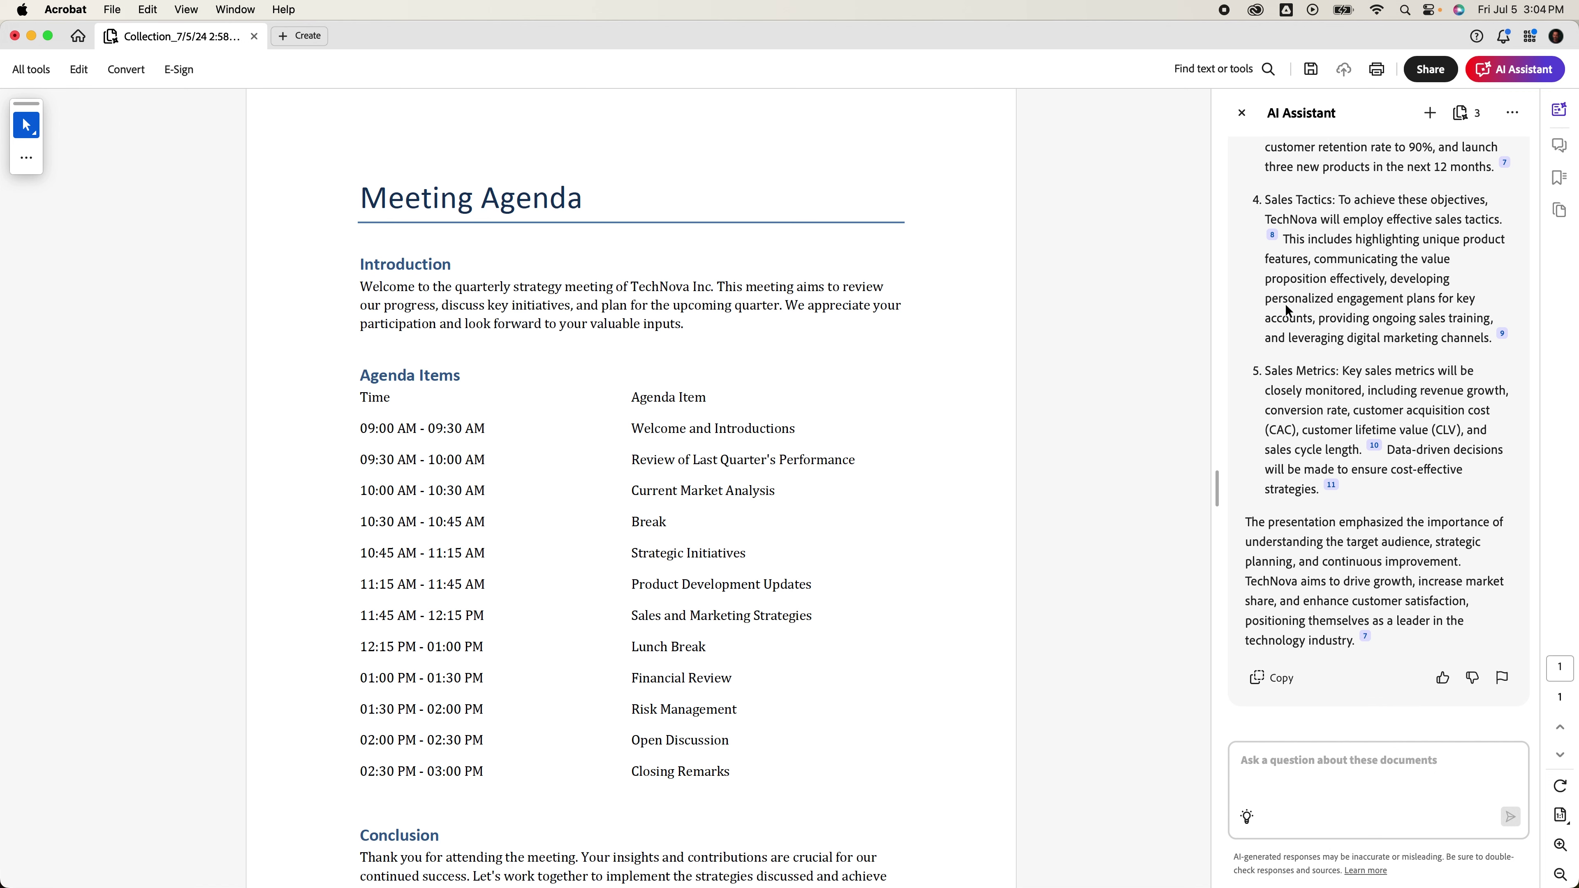
scroll(1331, 486, up, 2)
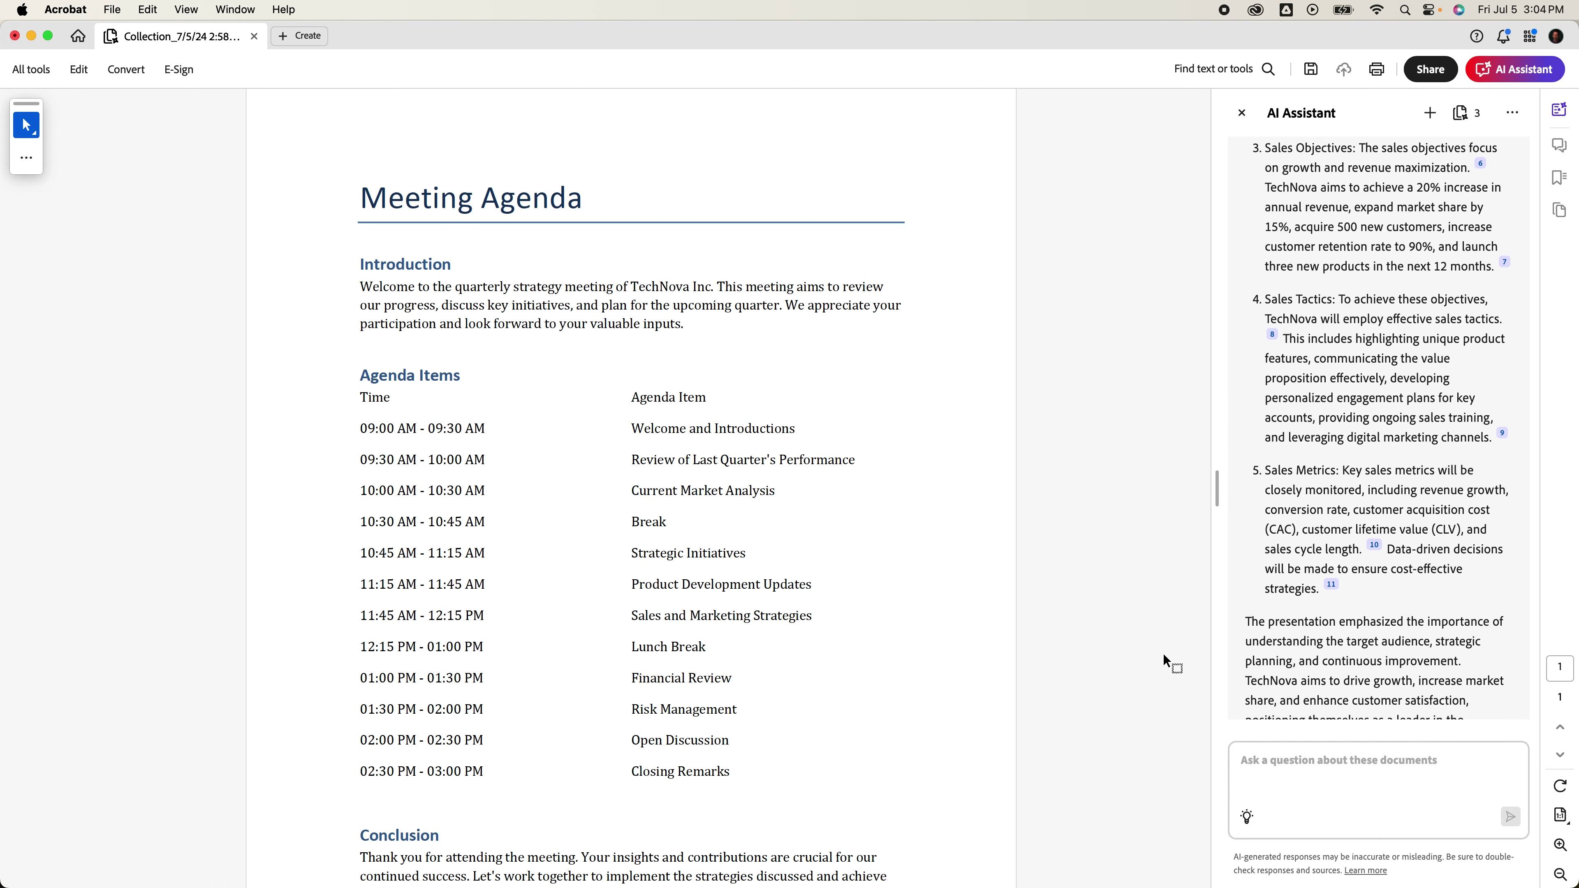